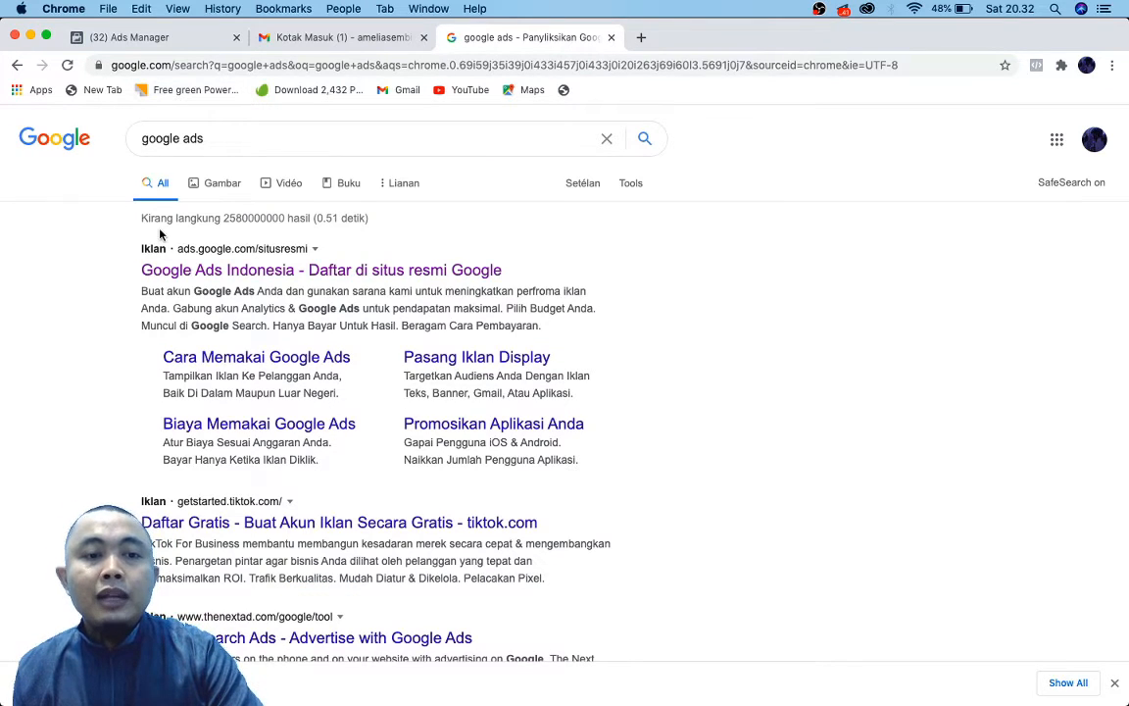
# - Follow the sponsored 'Google Ads Indonesia - Daftar di situs resmi Google' result to the official site
pyautogui.click(147, 259)
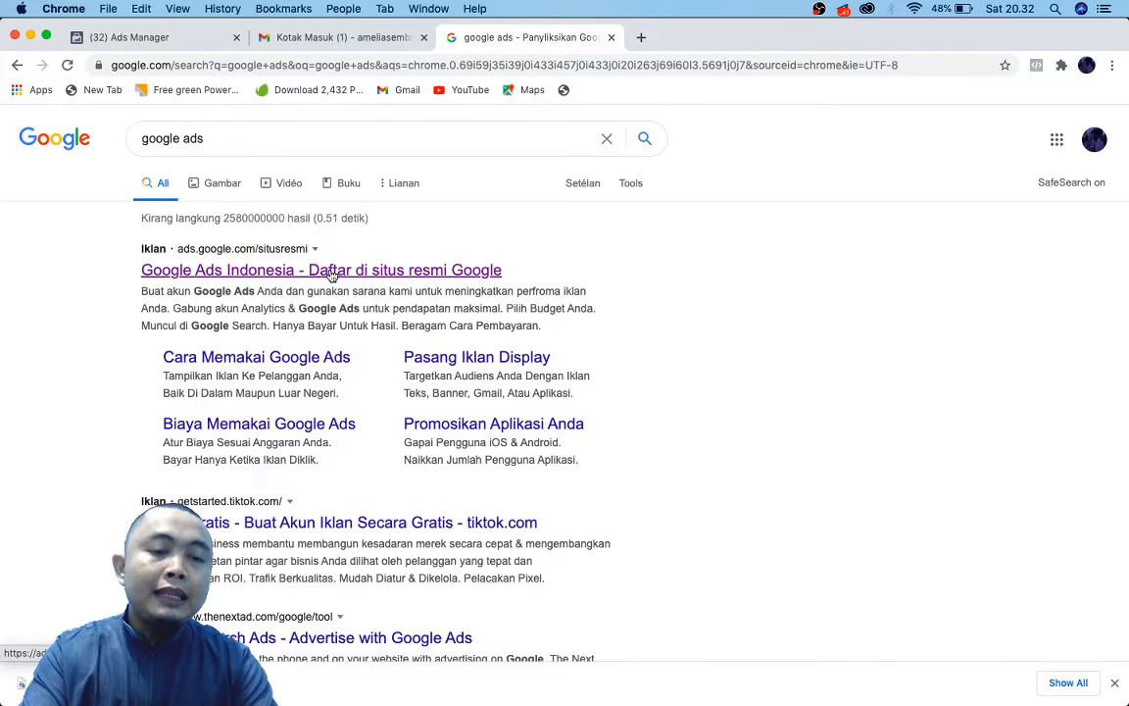
pyautogui.scroll(-5, 333, 441)
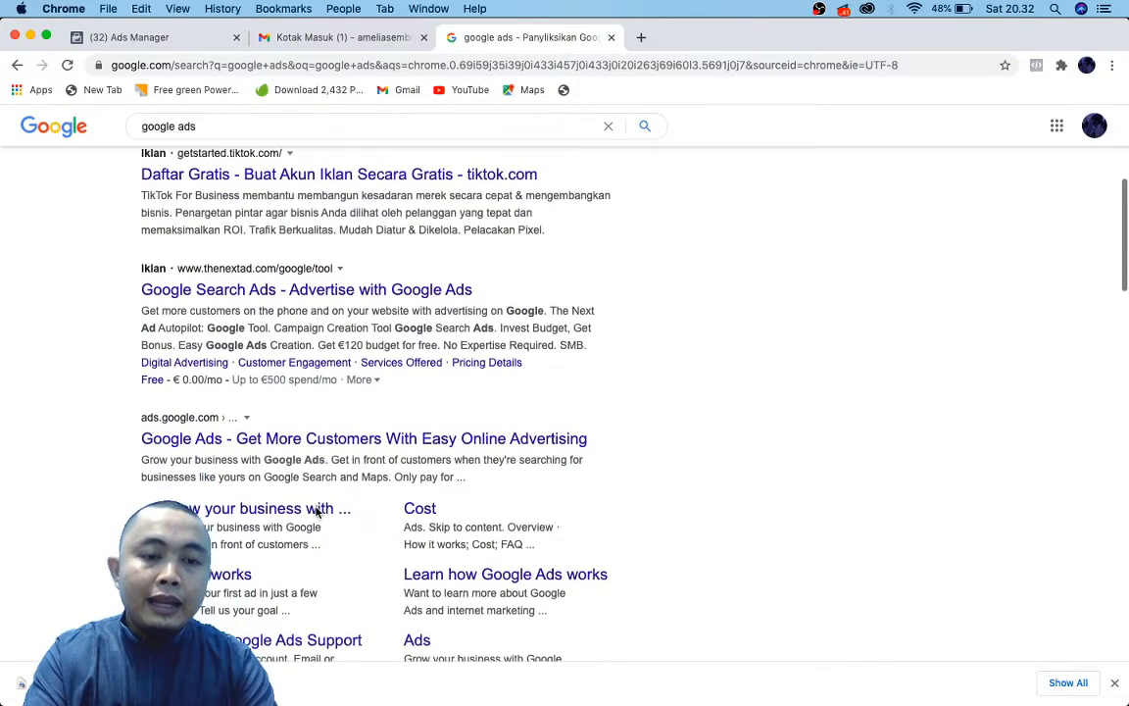
pyautogui.scroll(5, 203, 446)
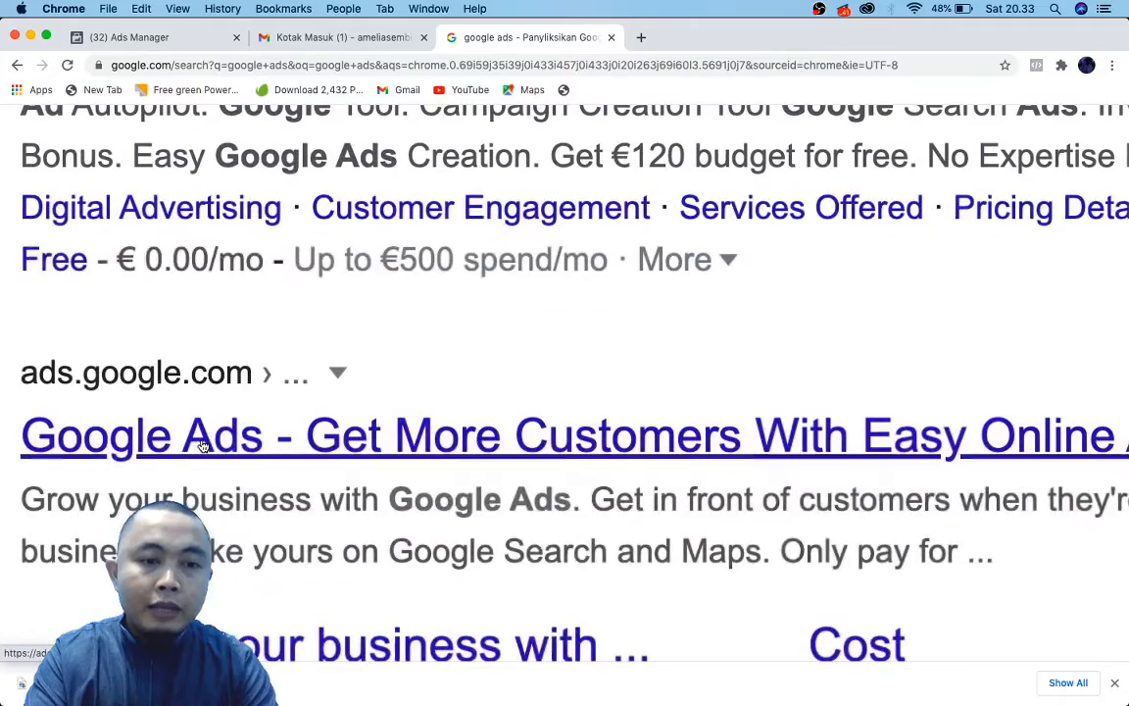
pyautogui.scroll(-5, 208, 411)
pyautogui.scroll(5, 191, 407)
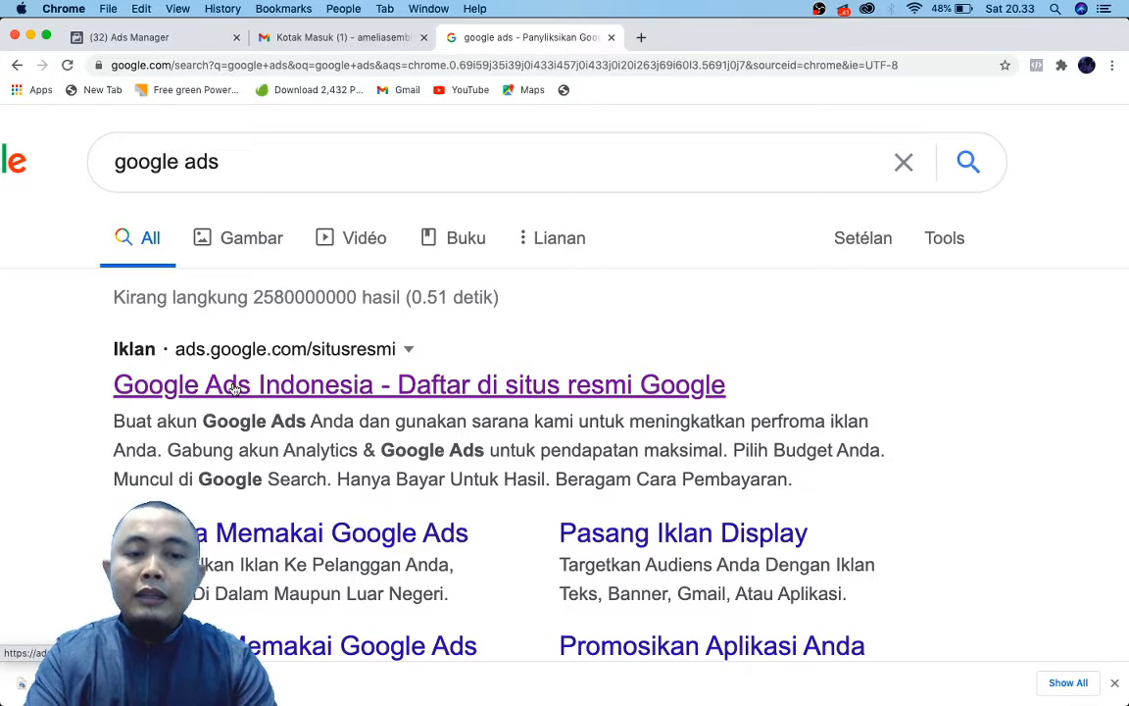
pyautogui.click(235, 389)
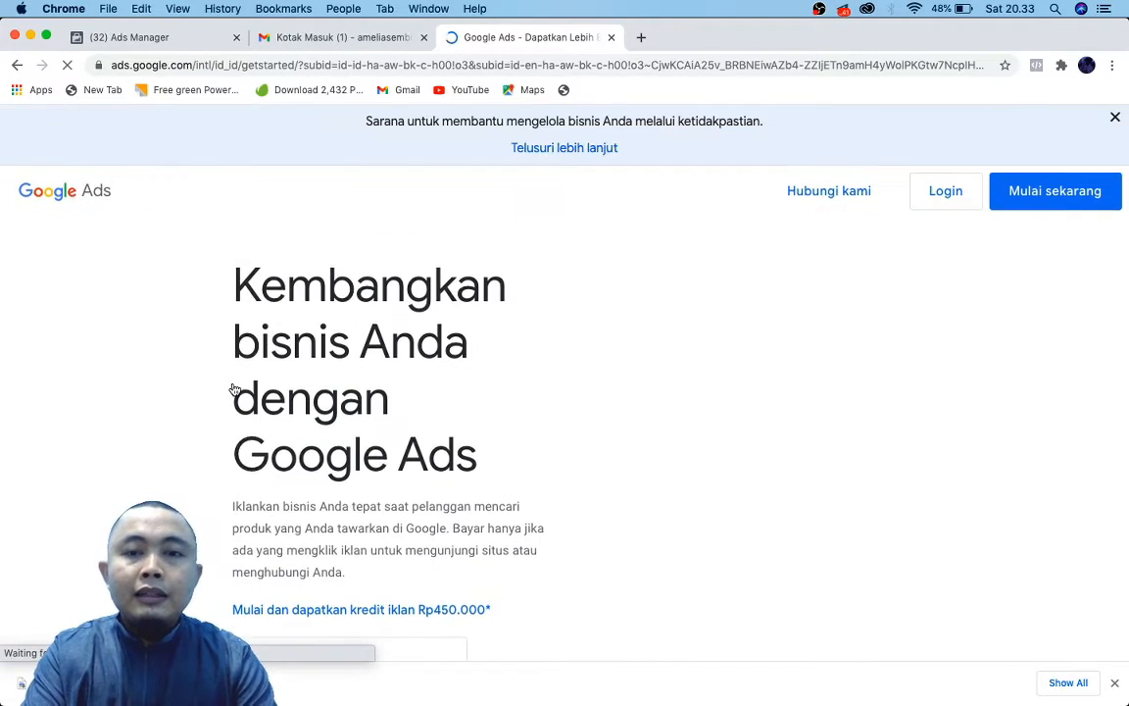
# - Scroll to the Rp450.000 ad credit form and place the cursor in its Email field
pyautogui.scroll(-4, 236, 389)
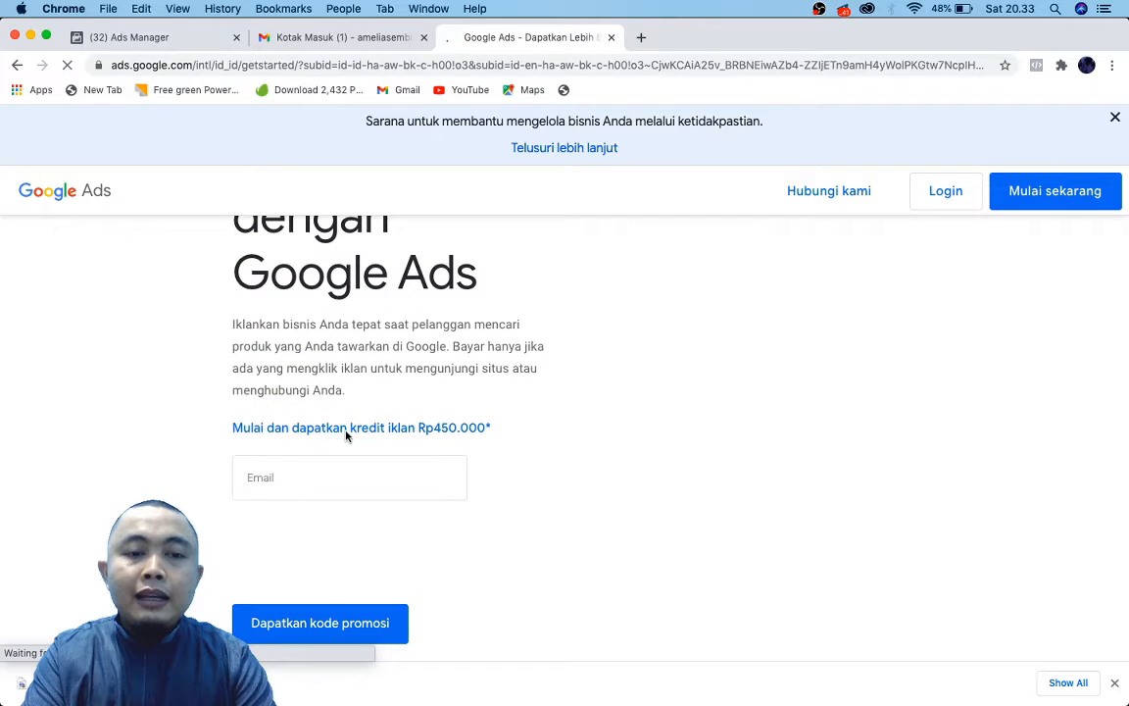
pyautogui.keyDown('ctrl'); pyautogui.scroll(5, 300, 434); pyautogui.keyUp('ctrl')
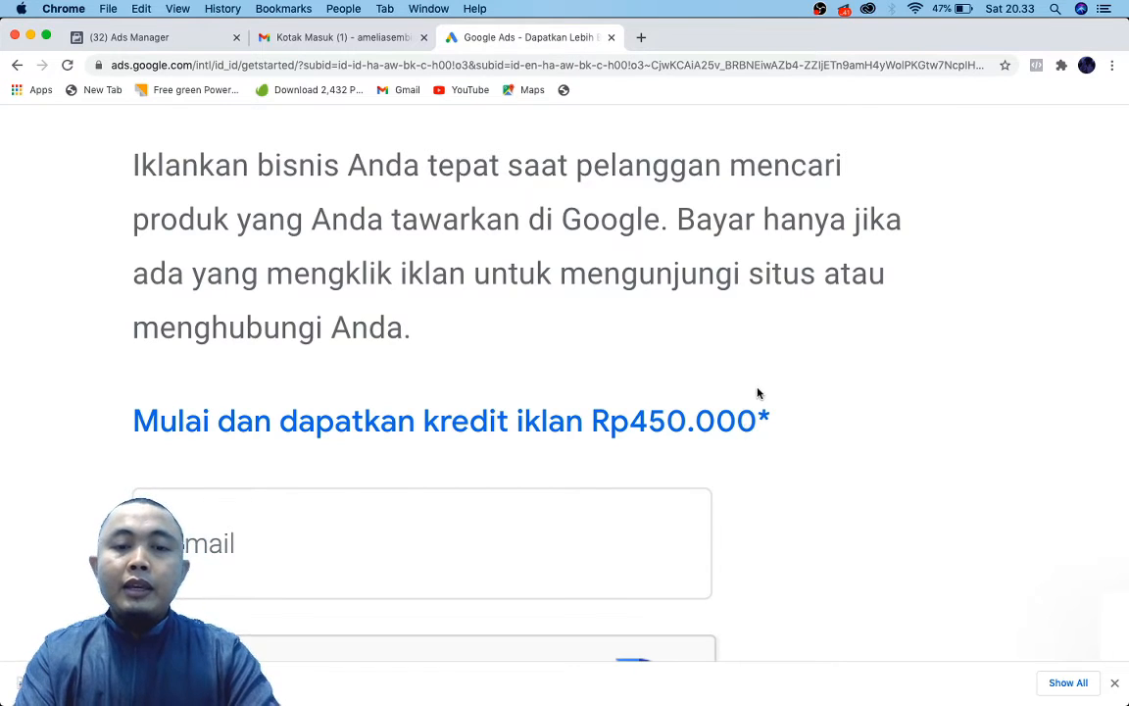
pyautogui.scroll(-3, 756, 393)
pyautogui.click(455, 473)
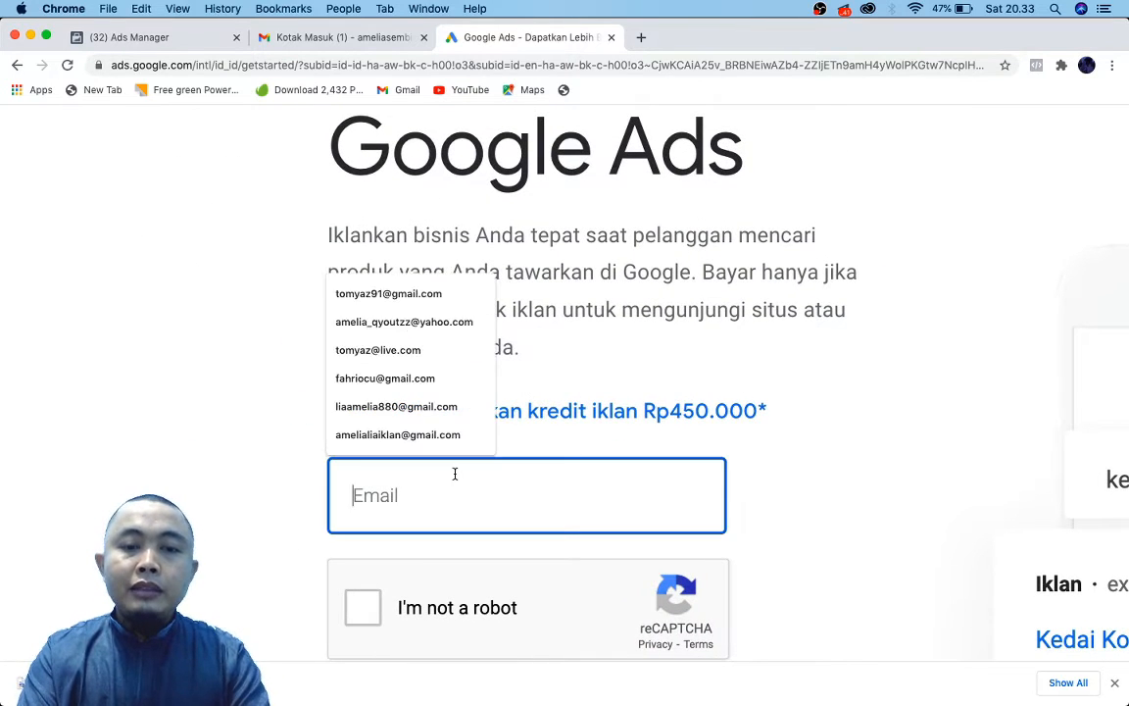
# - Copy the signed-in account's e-mail address from Gmail into the Google Ads Email field
pyautogui.click(331, 39)
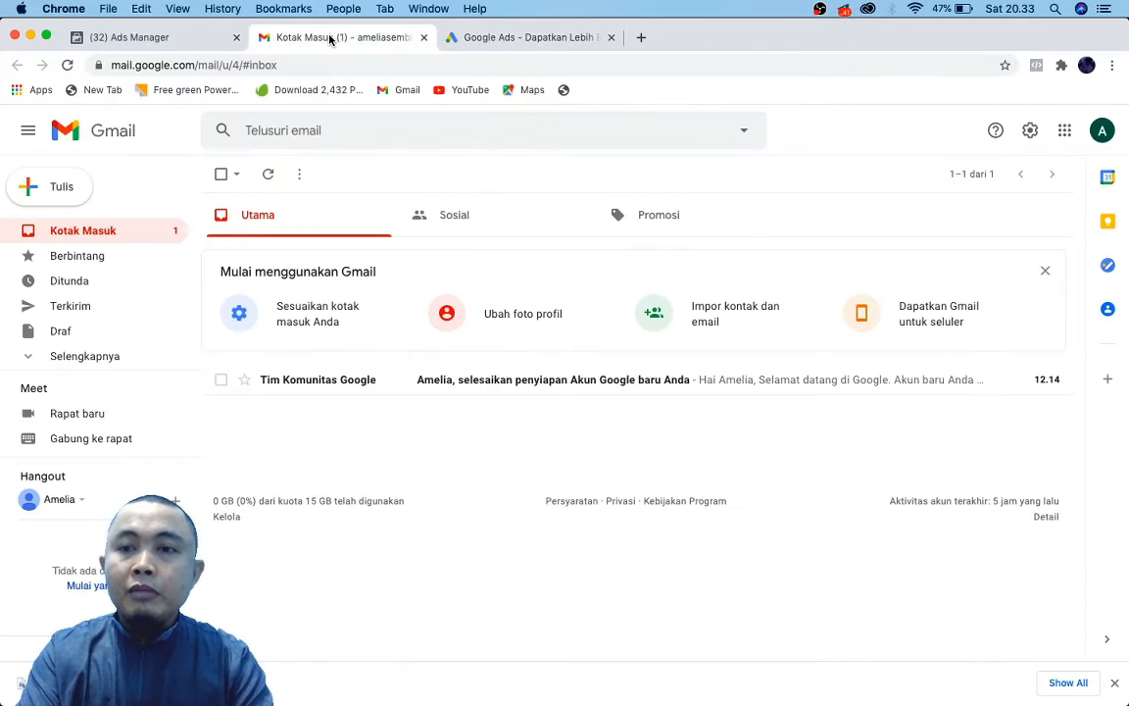
pyautogui.click(1105, 133)
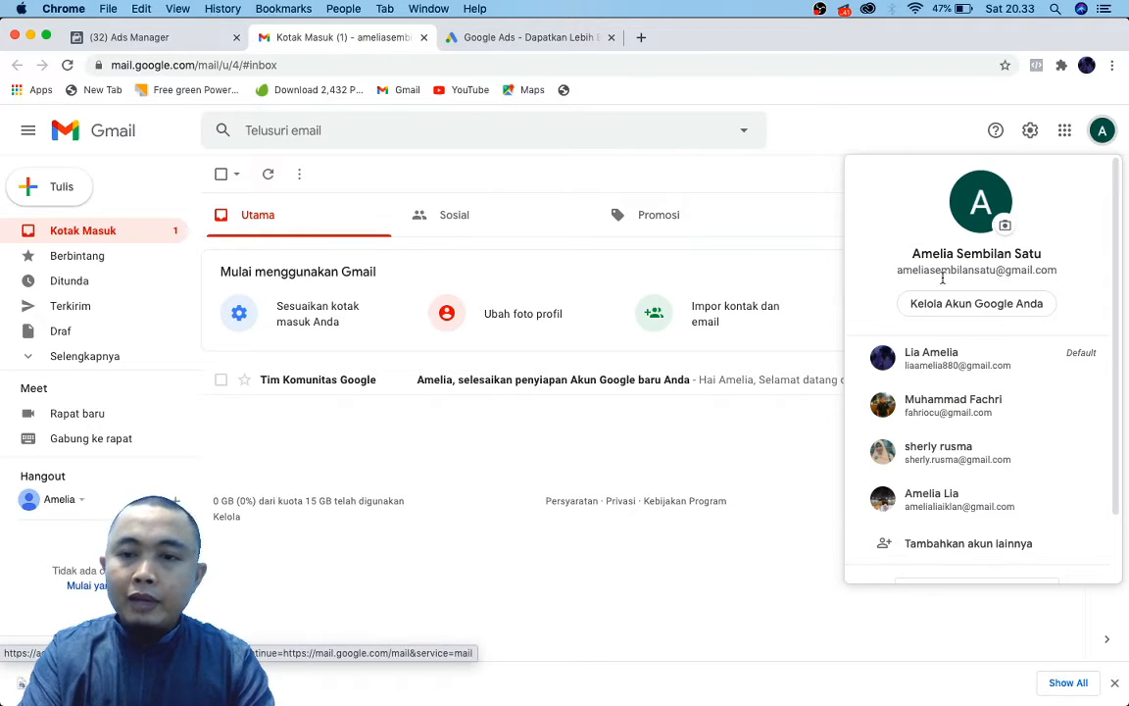
pyautogui.moveTo(910, 273); pyautogui.dragTo(1073, 276)
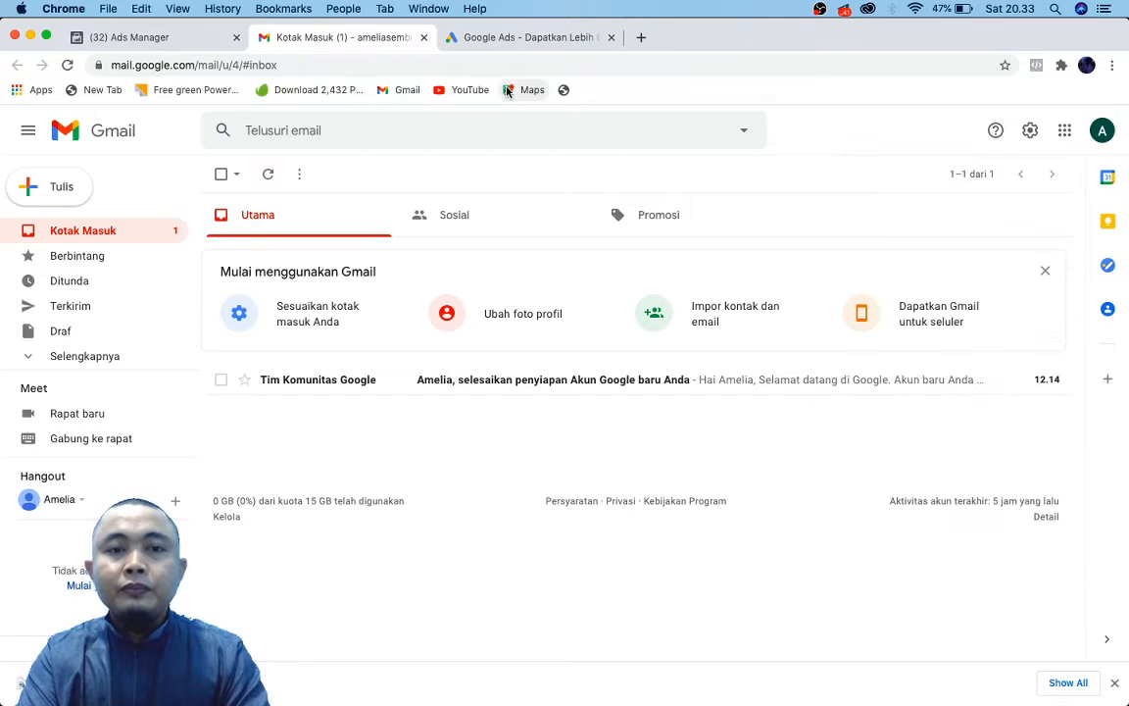
pyautogui.click(486, 39)
pyautogui.click(414, 500)
pyautogui.press('super+v')
pyautogui.click(413, 499)
pyautogui.press('super+minus')
pyautogui.press('super+minus')
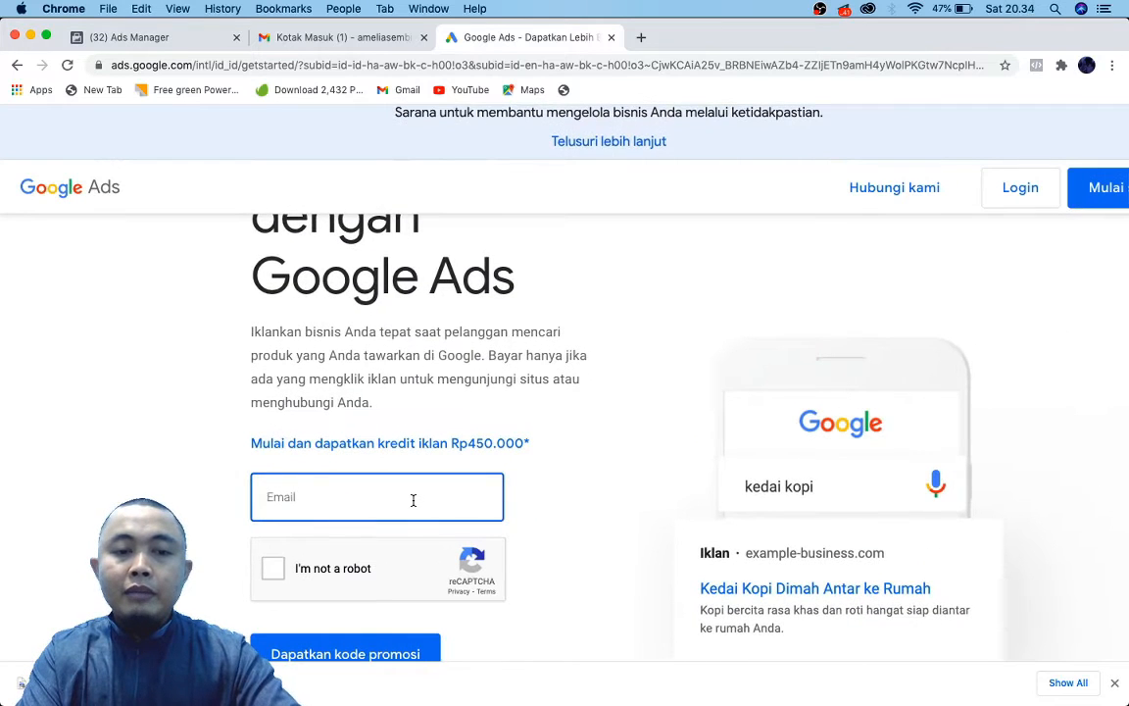
# - Recheck the account's e-mail address in Gmail, then return to the sign-up form
pyautogui.click(340, 37)
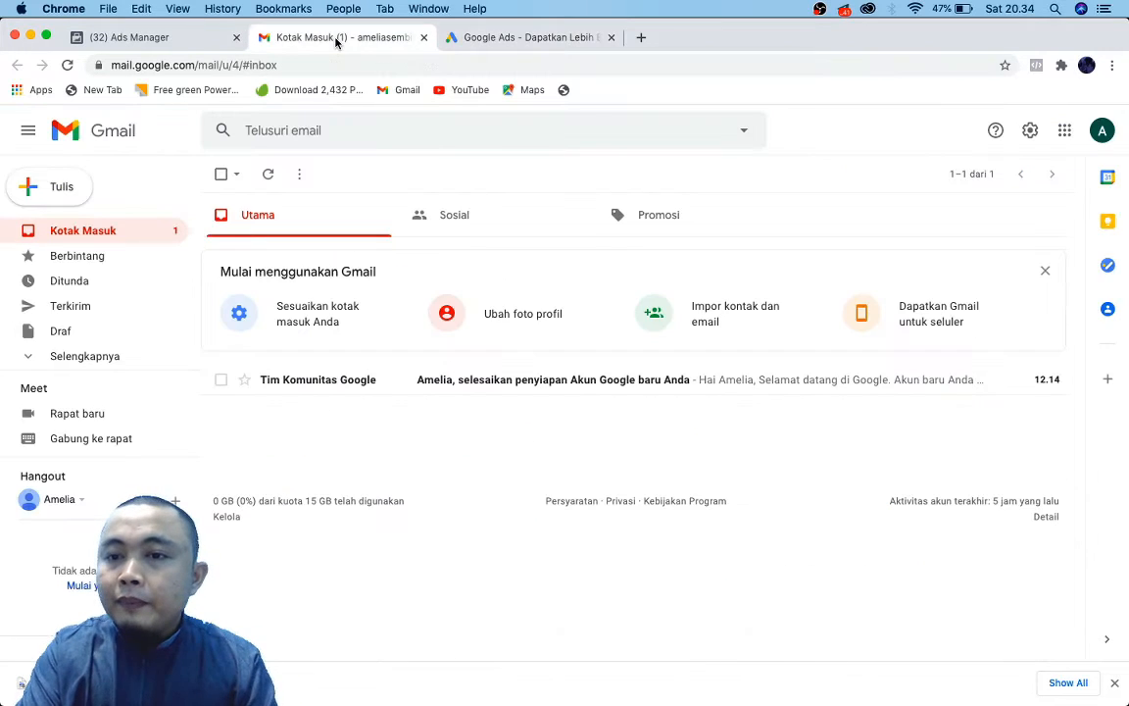
pyautogui.click(1103, 132)
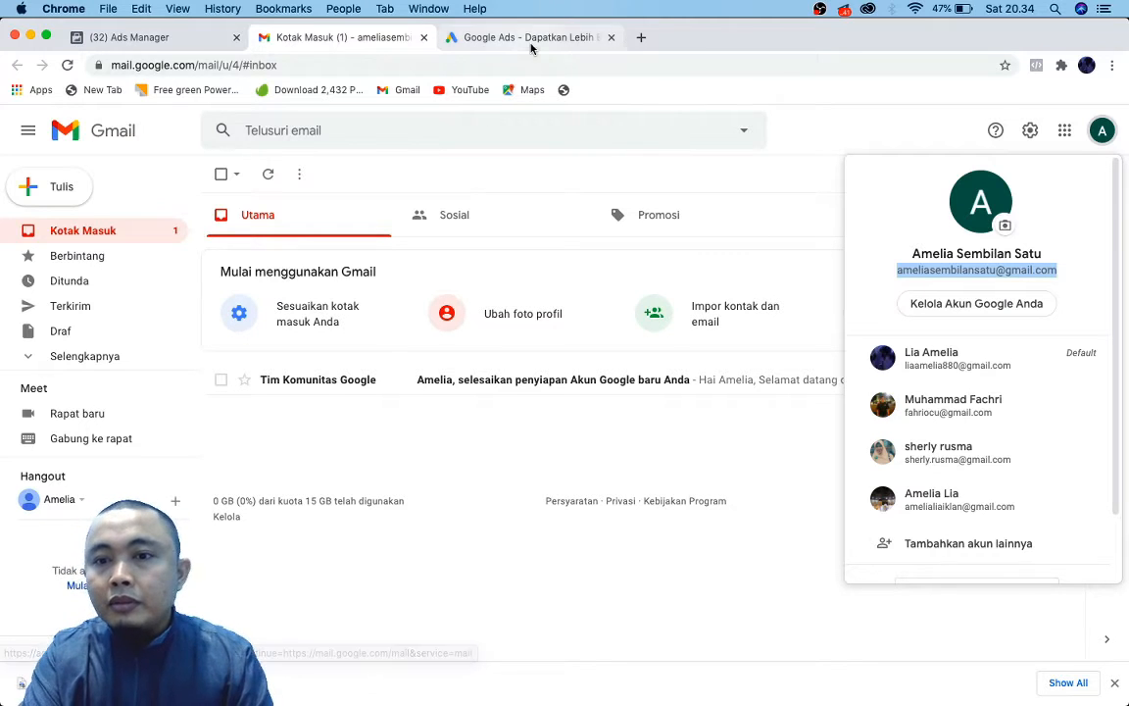
pyautogui.click(495, 39)
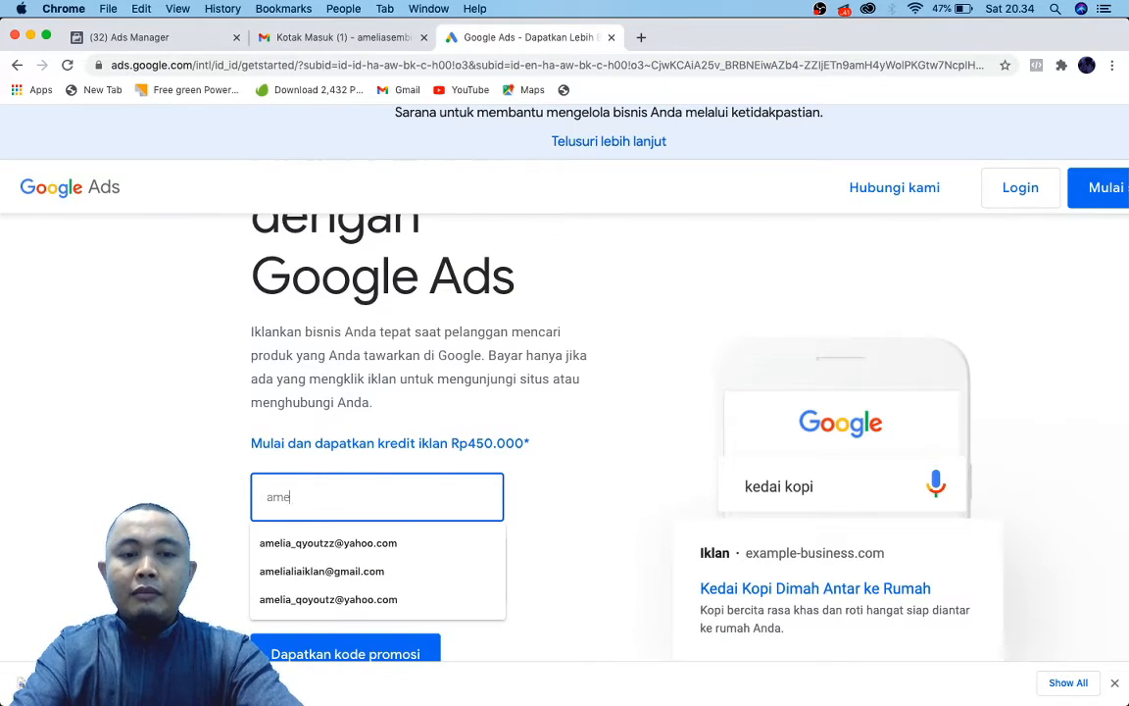
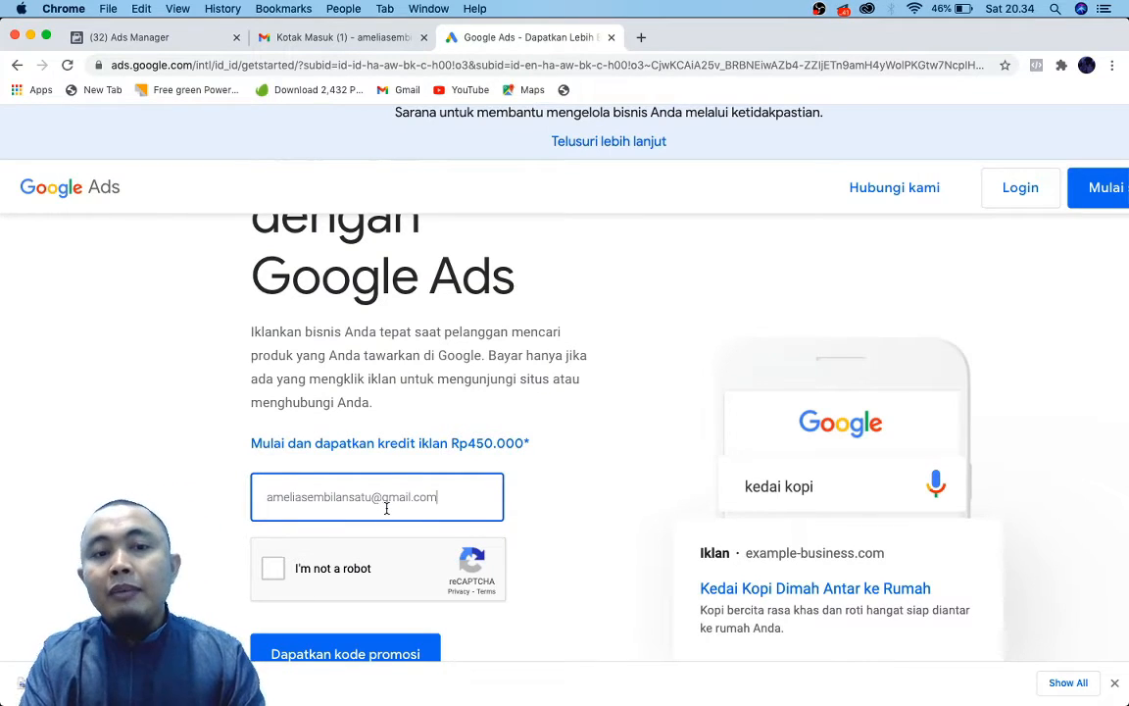
# - Enter the account's e-mail address, pass the robot check and request the Rp450.000 promo code
pyautogui.click(273, 575)
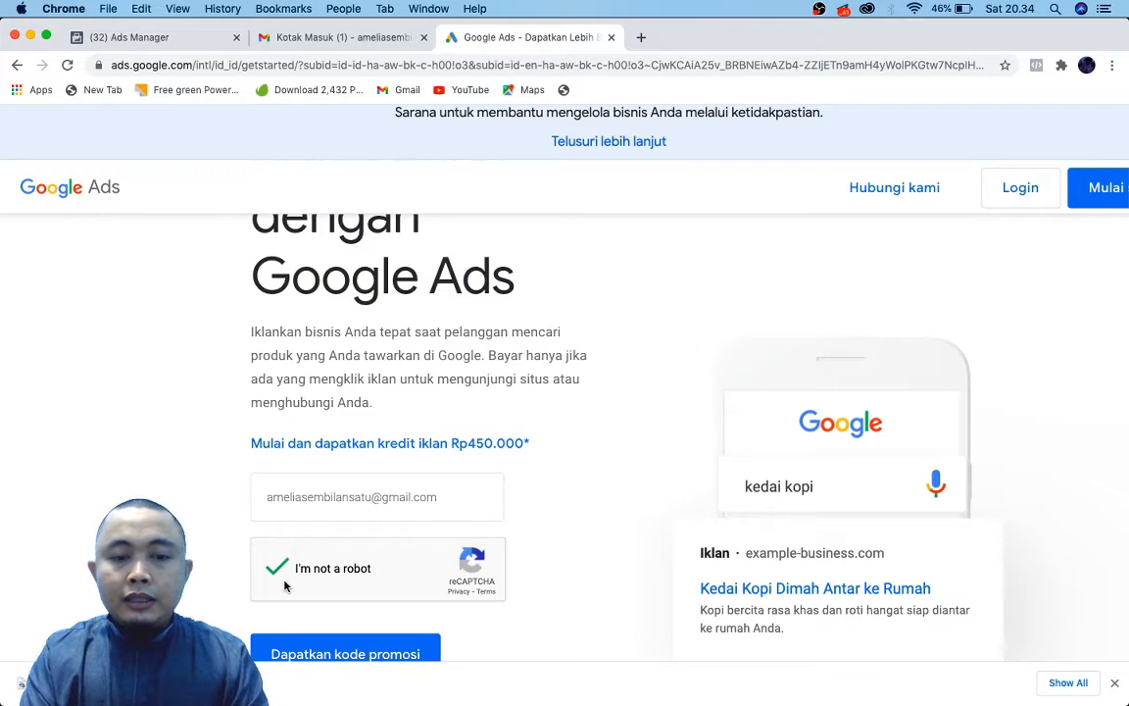
pyautogui.scroll(-3, 285, 585)
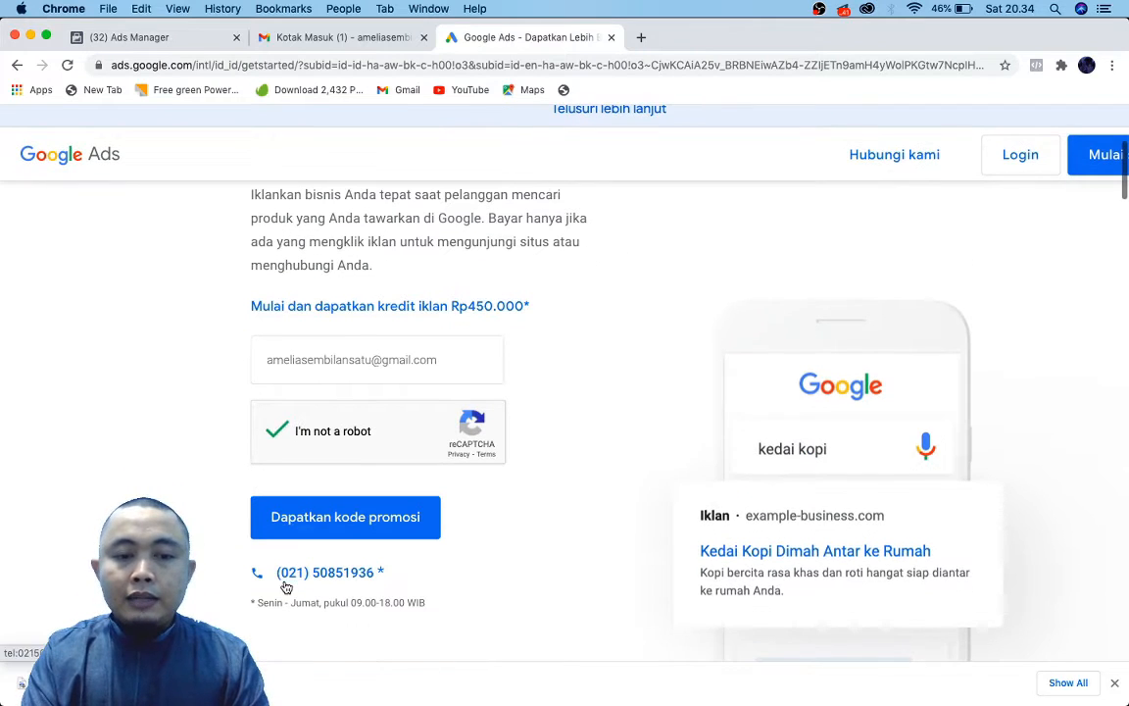
pyautogui.click(348, 524)
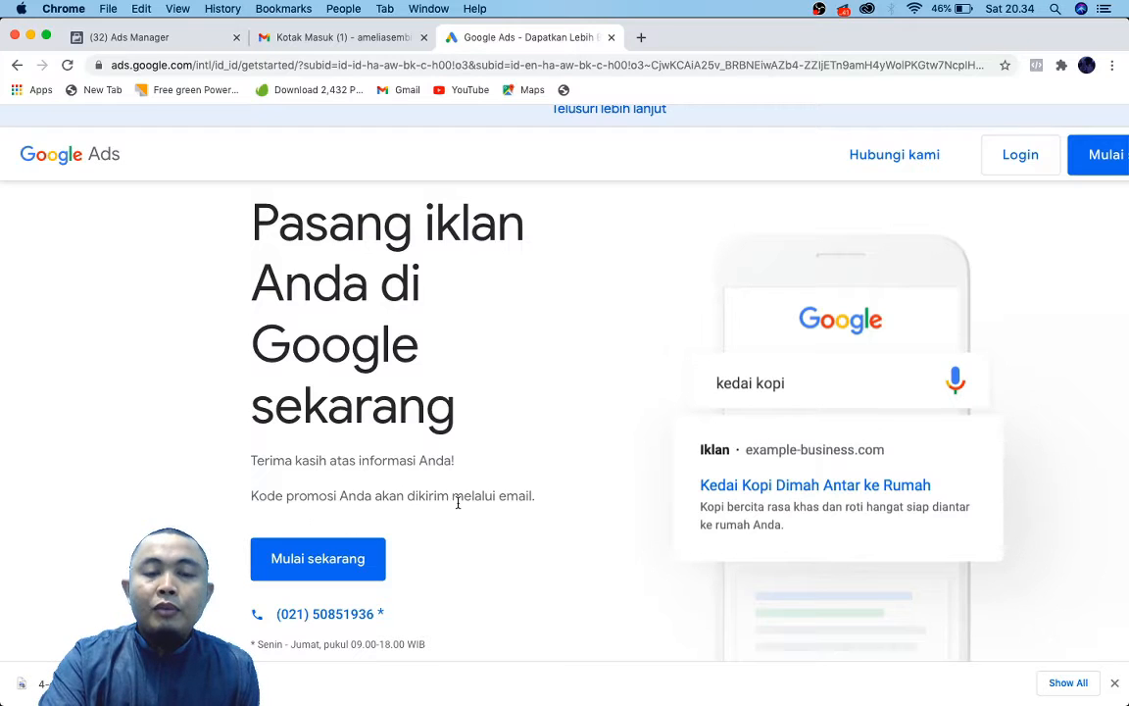
pyautogui.scroll(-2, 458, 501)
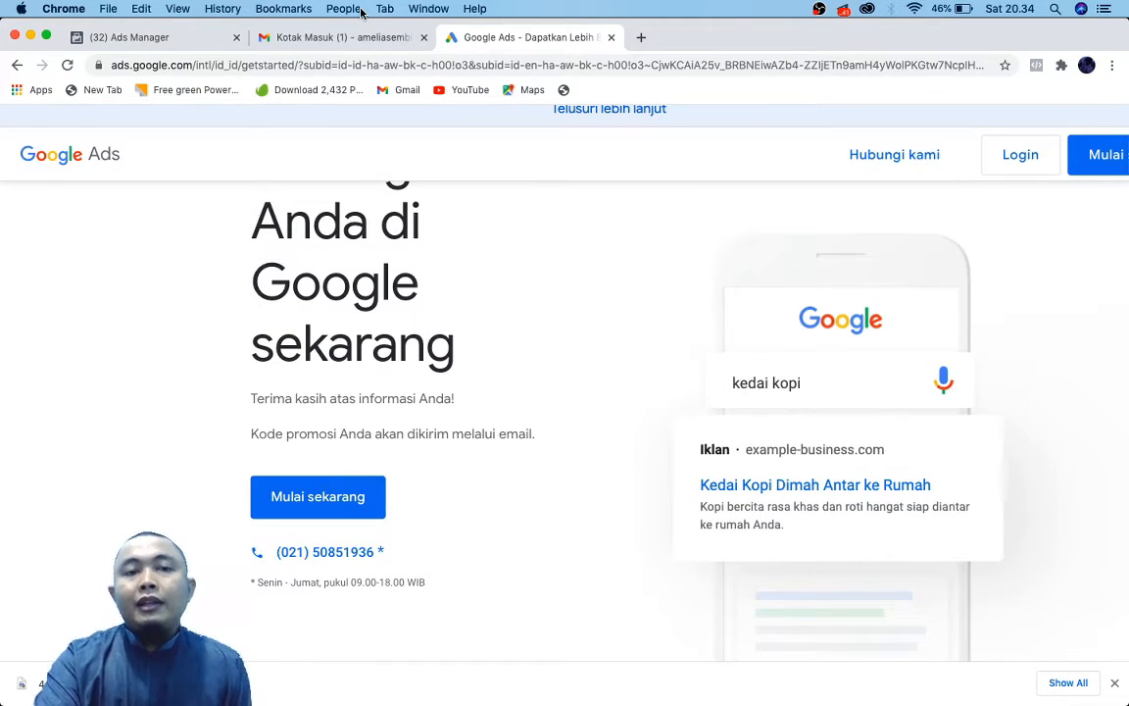
# - Reload the Gmail inbox to look for the promo e-mail, then begin the Google Ads account setup
pyautogui.click(340, 38)
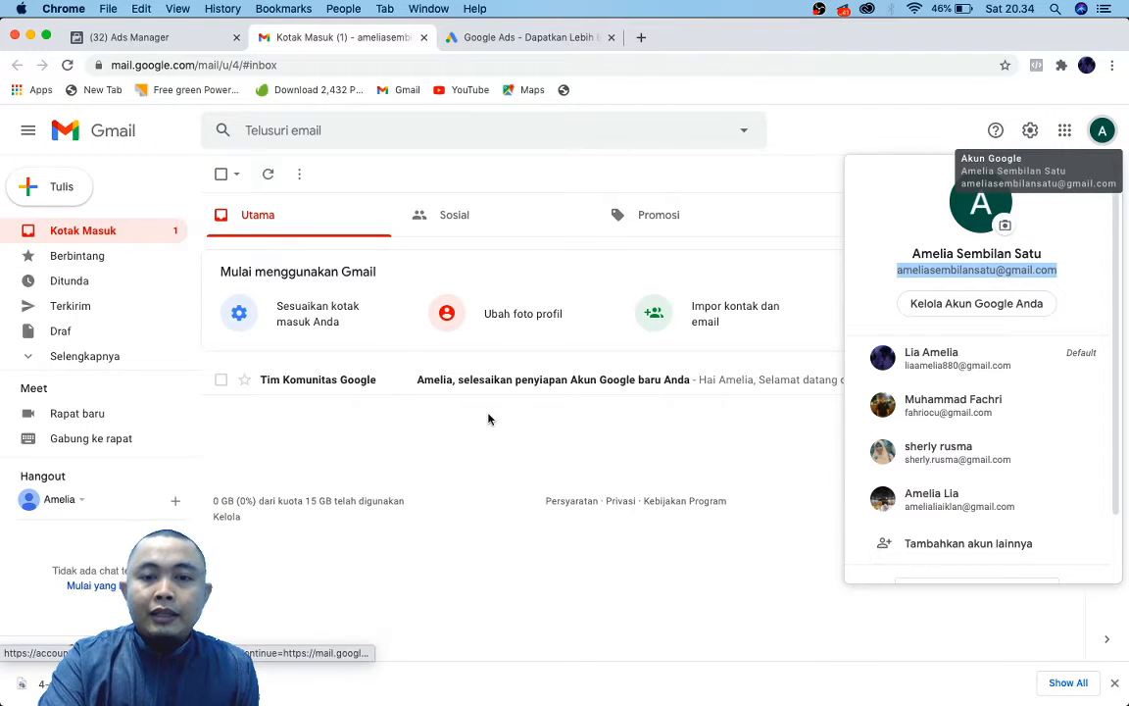
pyautogui.click(67, 64)
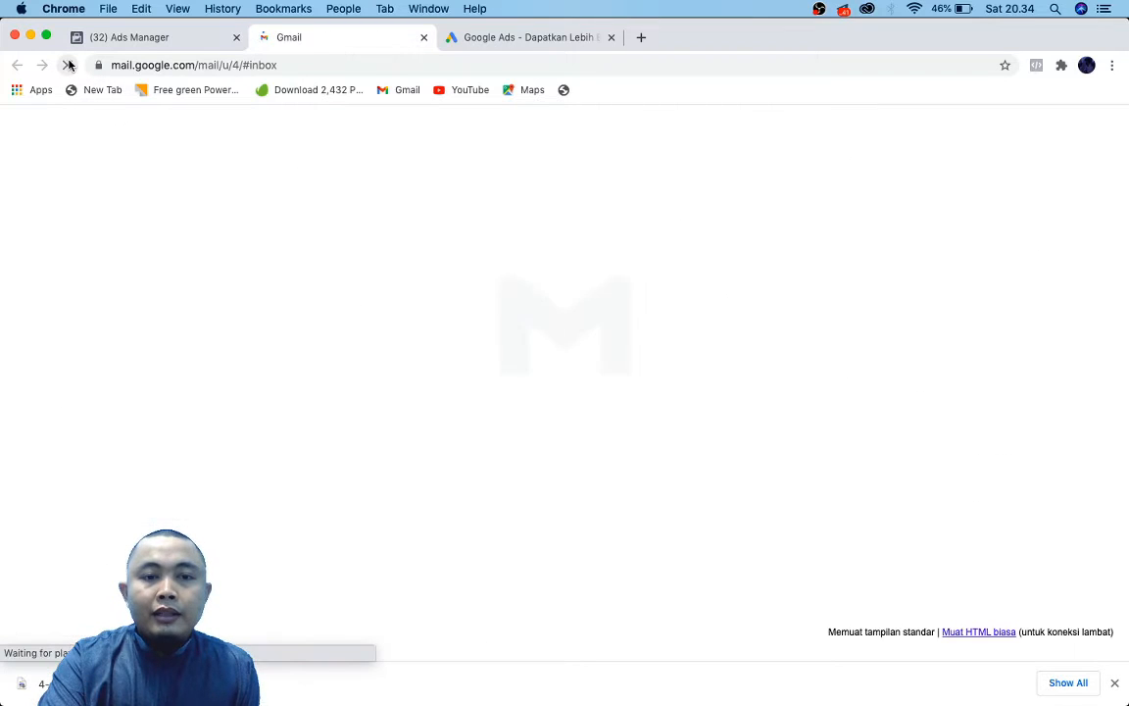
pyautogui.click(505, 42)
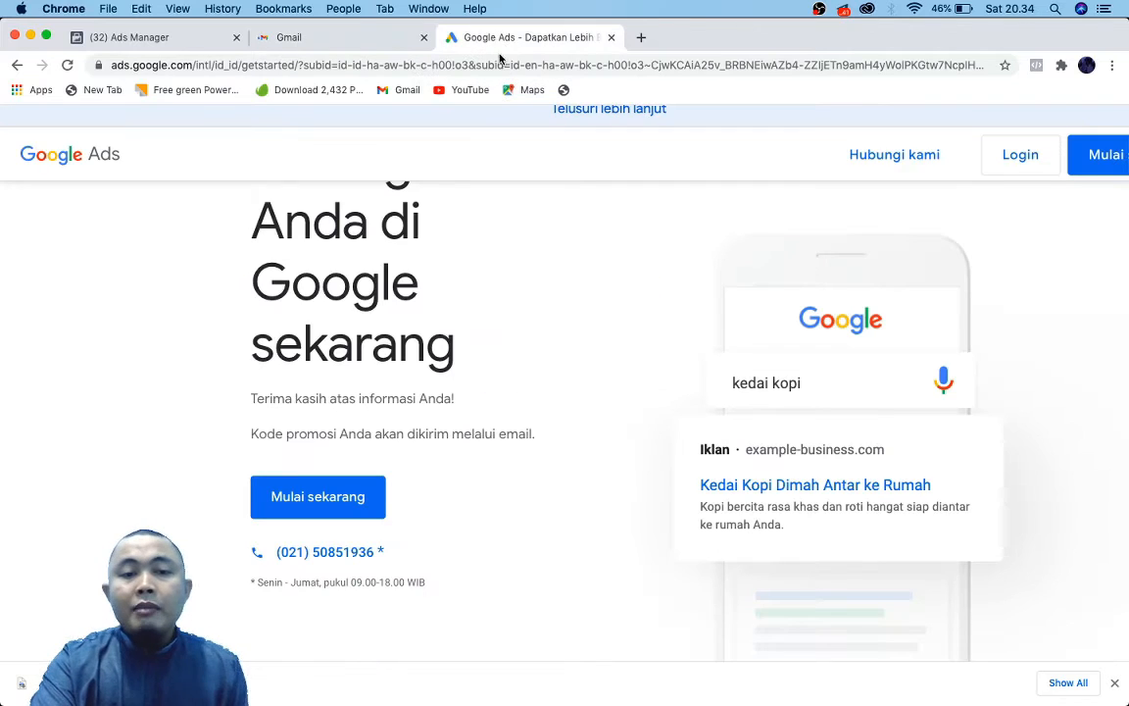
pyautogui.click(306, 502)
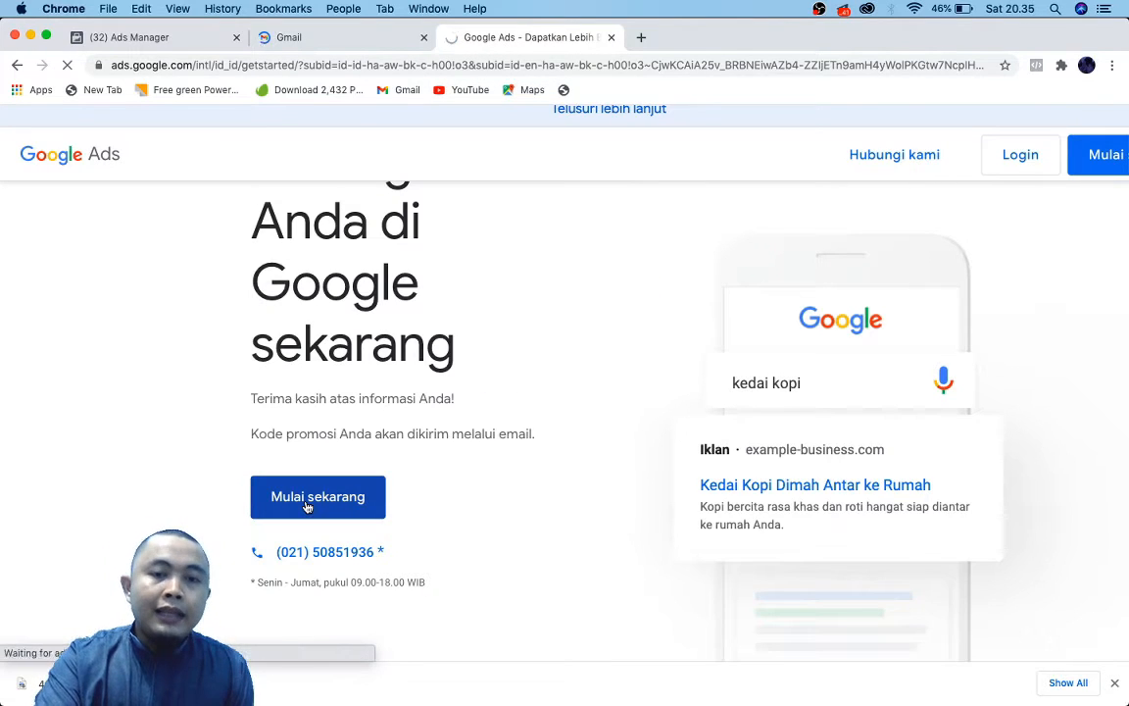
# - Open Gmail's extra folders, including Spam, before returning to the Google Ads tab
pyautogui.click(333, 39)
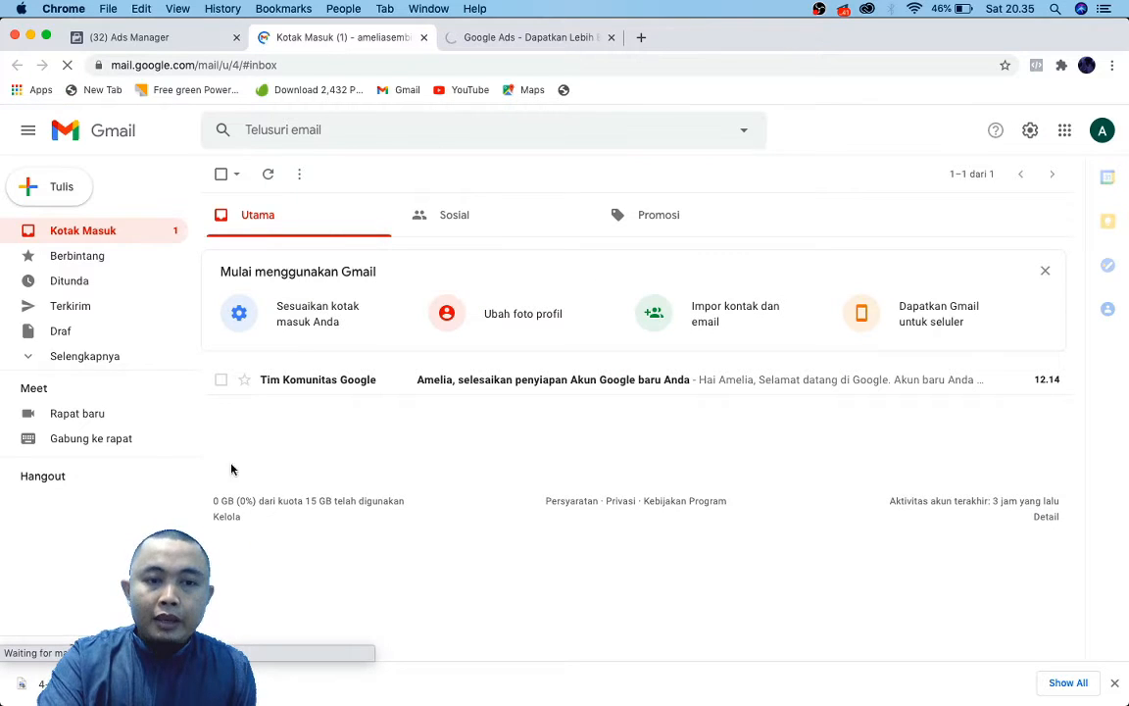
pyautogui.click(75, 358)
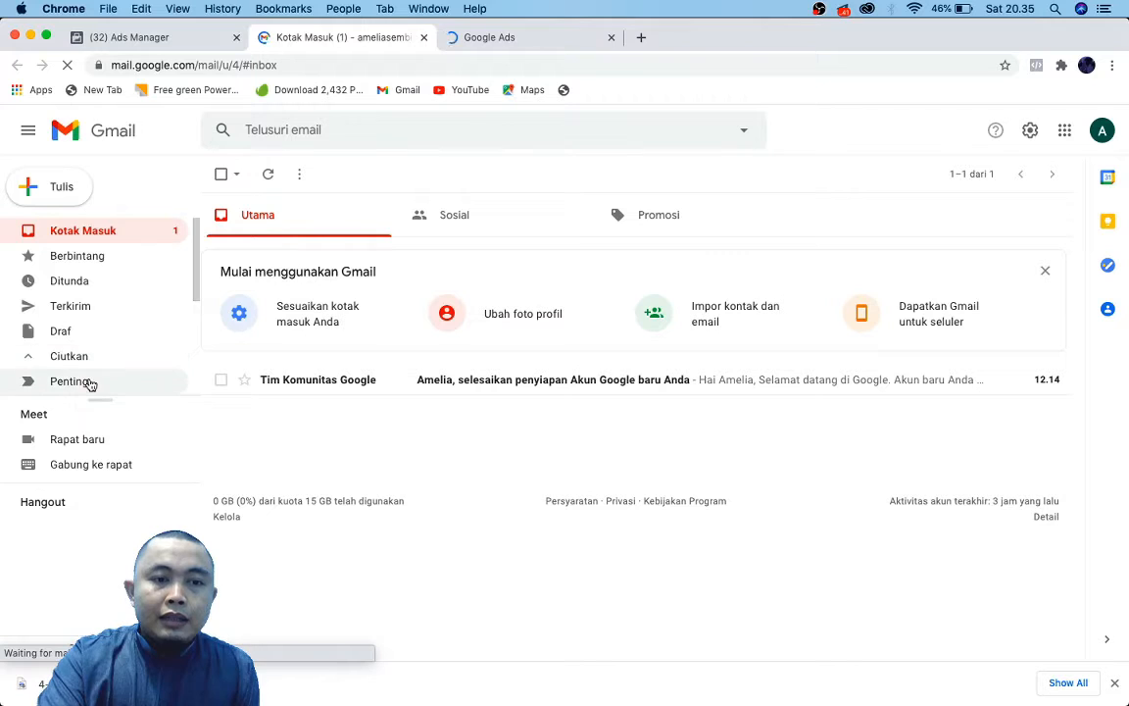
pyautogui.scroll(-3, 90, 383)
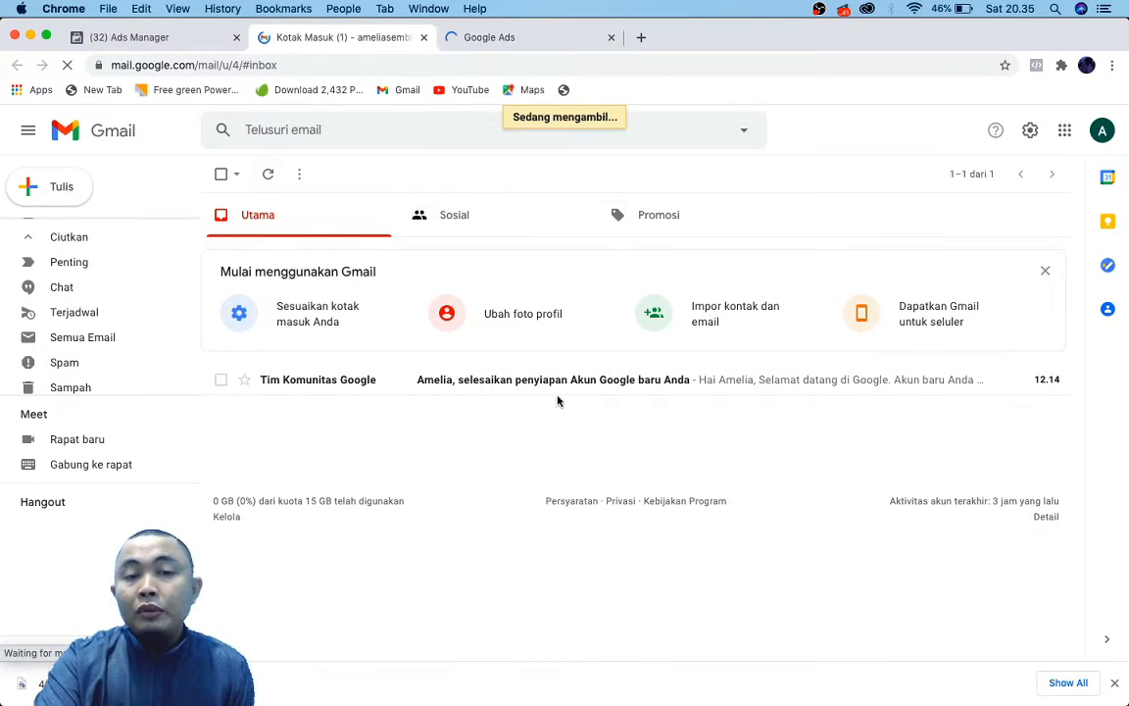
pyautogui.click(547, 39)
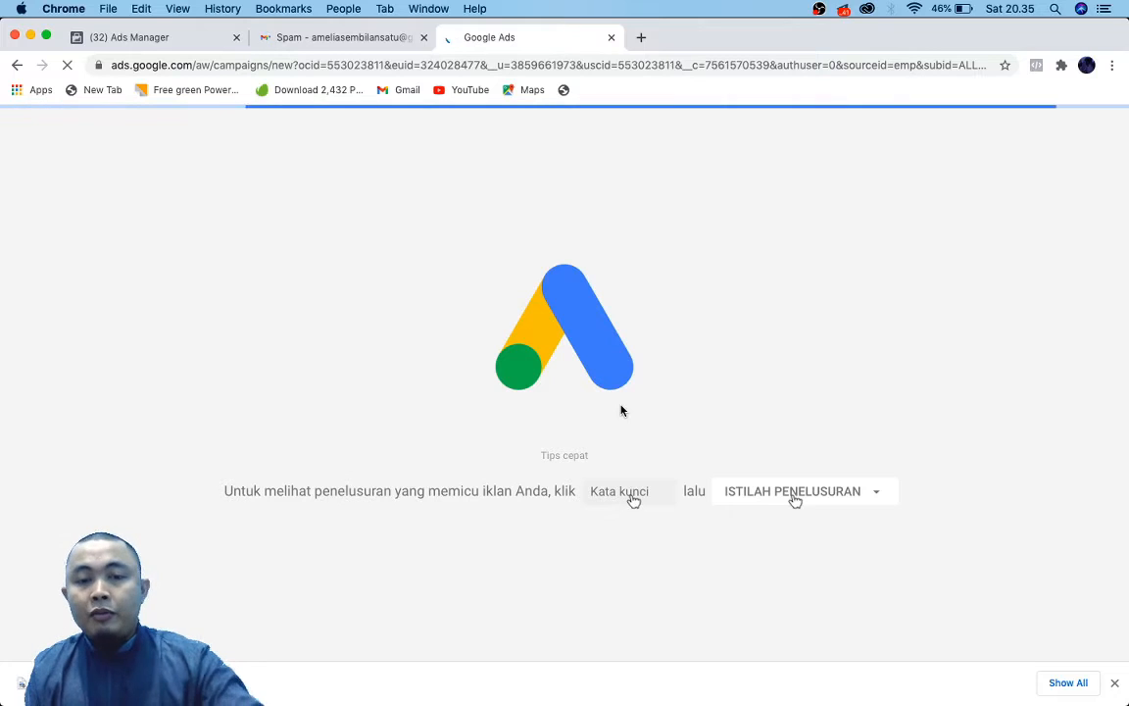
# - Switch to the scrcpy phone mirror and open a new Chrome tab on the phone
pyautogui.press('super+Tab')
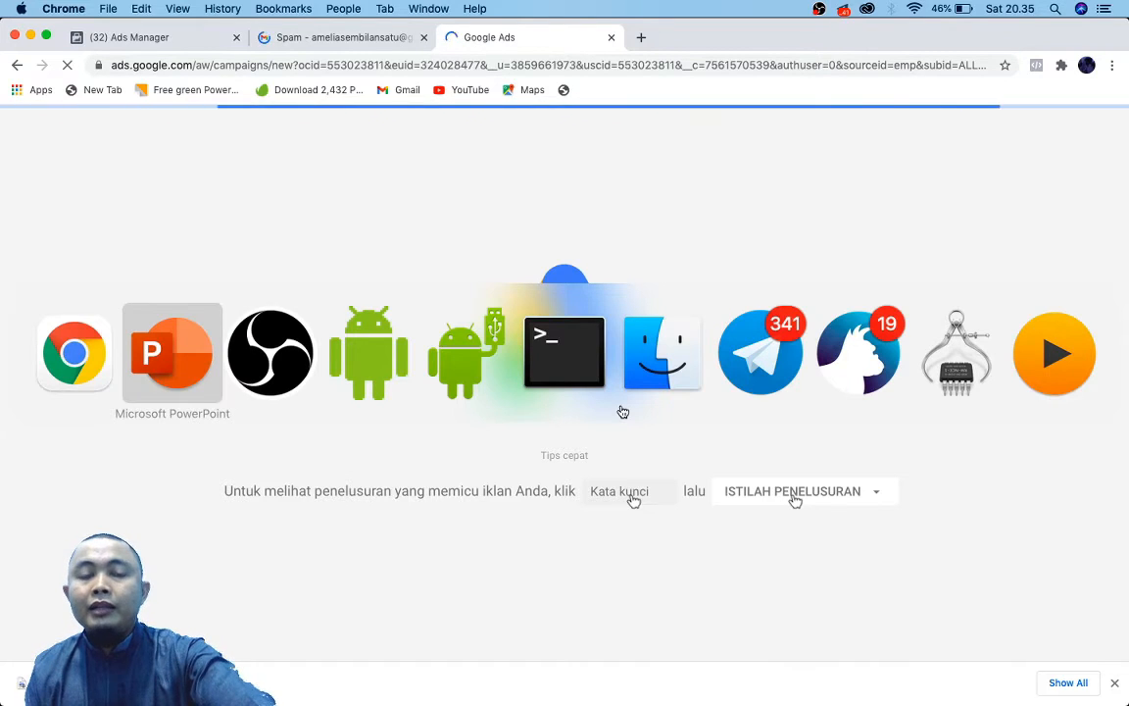
pyautogui.press('super+Tab')
pyautogui.press('super+Tab')
pyautogui.press('super+Tab')
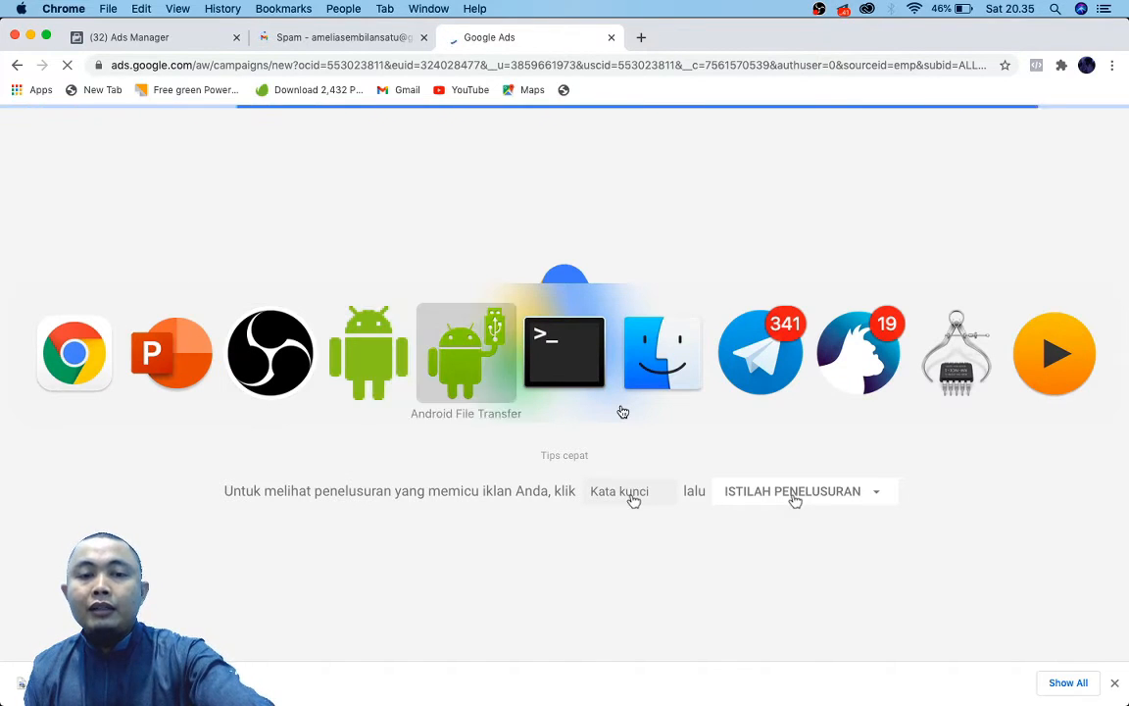
pyautogui.press('super+Tab')
pyautogui.press('super+Tab')
pyautogui.press('super+Tab')
pyautogui.press('super+Tab')
pyautogui.press('super+Tab')
pyautogui.press('super+Tab')
pyautogui.press('super+Tab')
pyautogui.press('super+Tab')
pyautogui.press('super+Tab')
pyautogui.press('super+Tab')
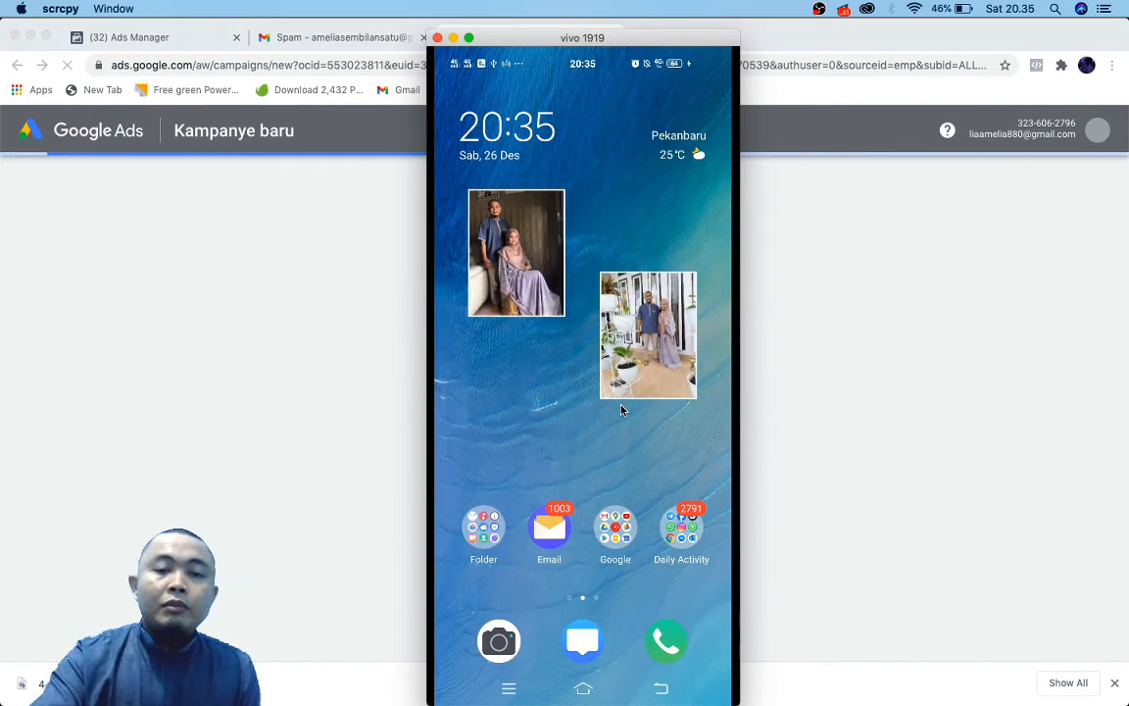
pyautogui.click(682, 529)
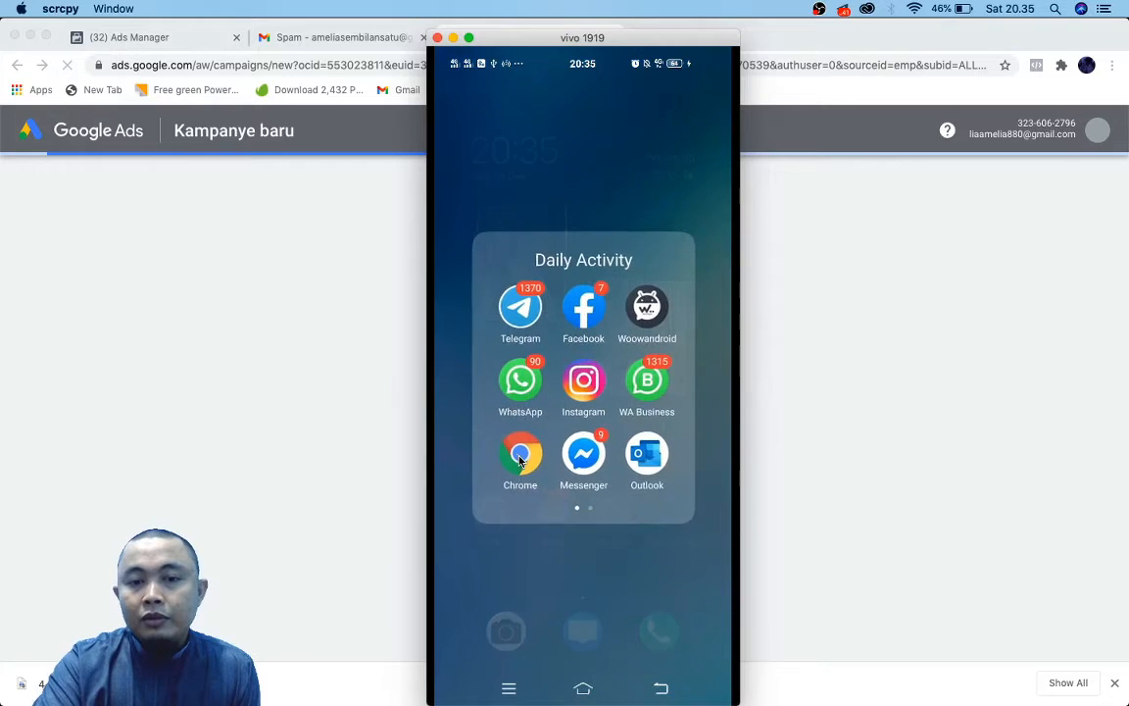
pyautogui.click(529, 459)
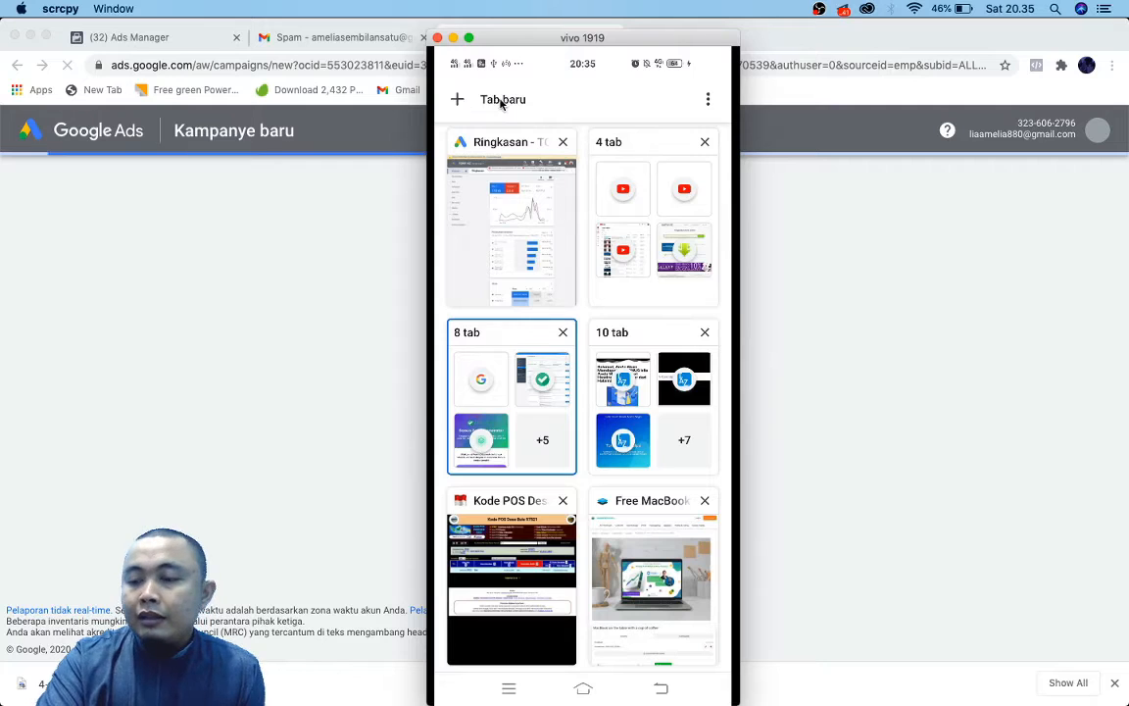
pyautogui.click(676, 498)
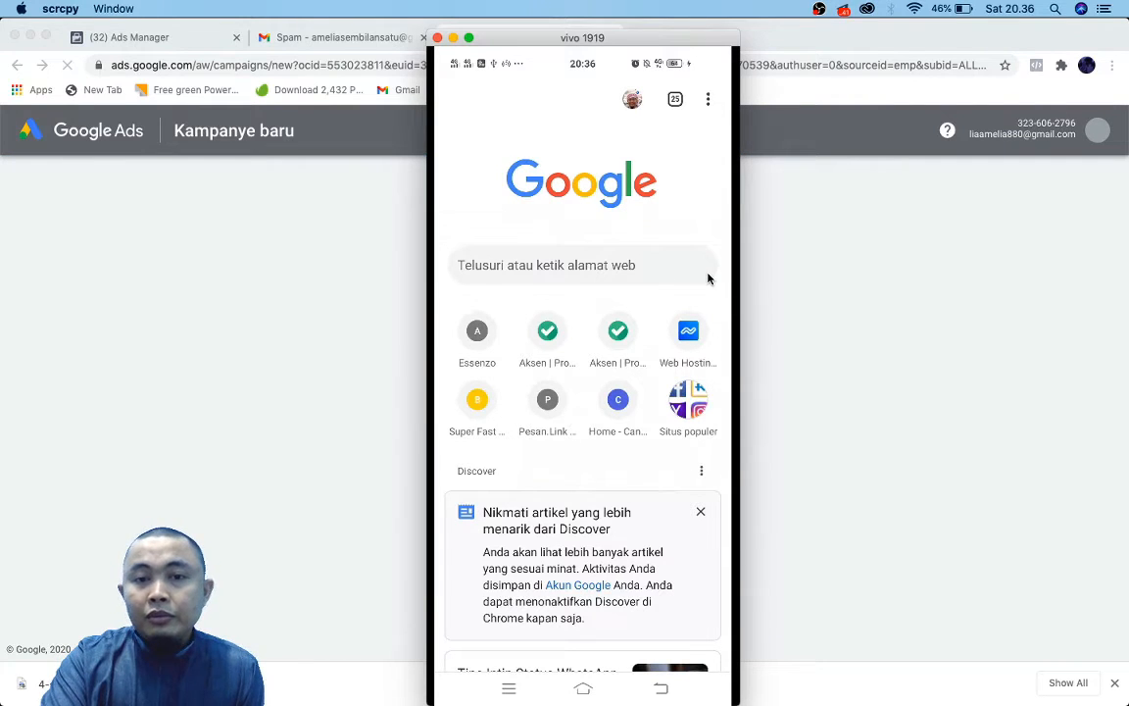
pyautogui.click(708, 99)
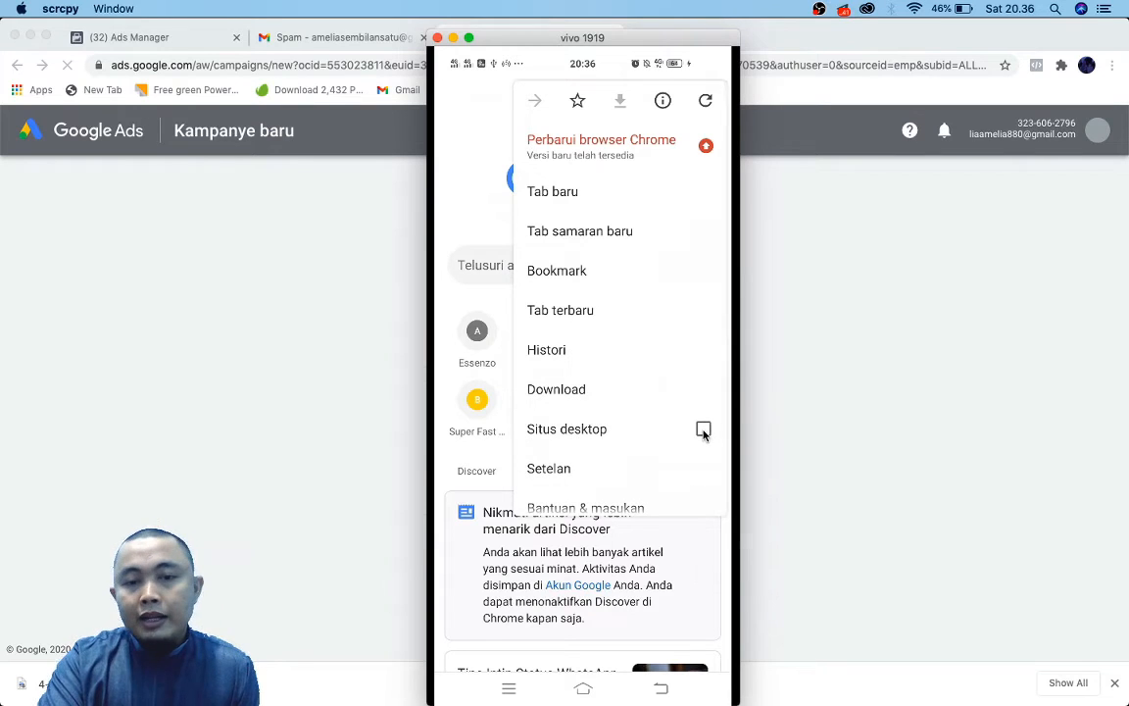
pyautogui.click(703, 431)
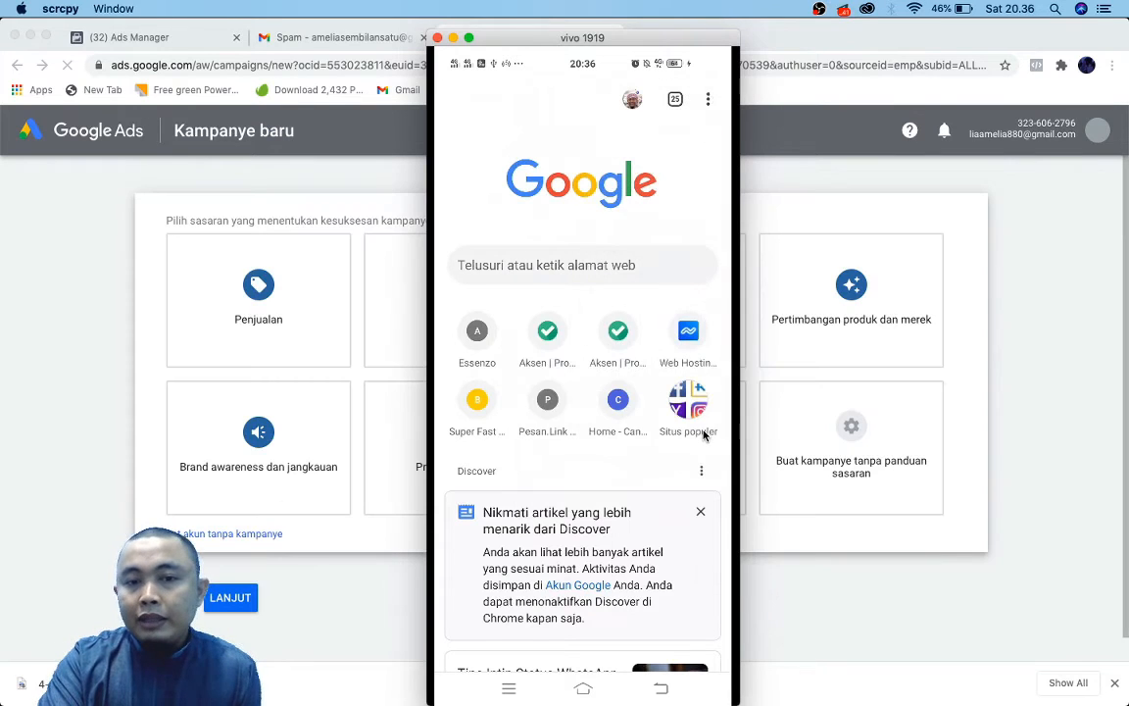
# - On the phone, search 'google ads' and open the Google Ads Indonesia Rp450.000 promo page
pyautogui.click(500, 265)
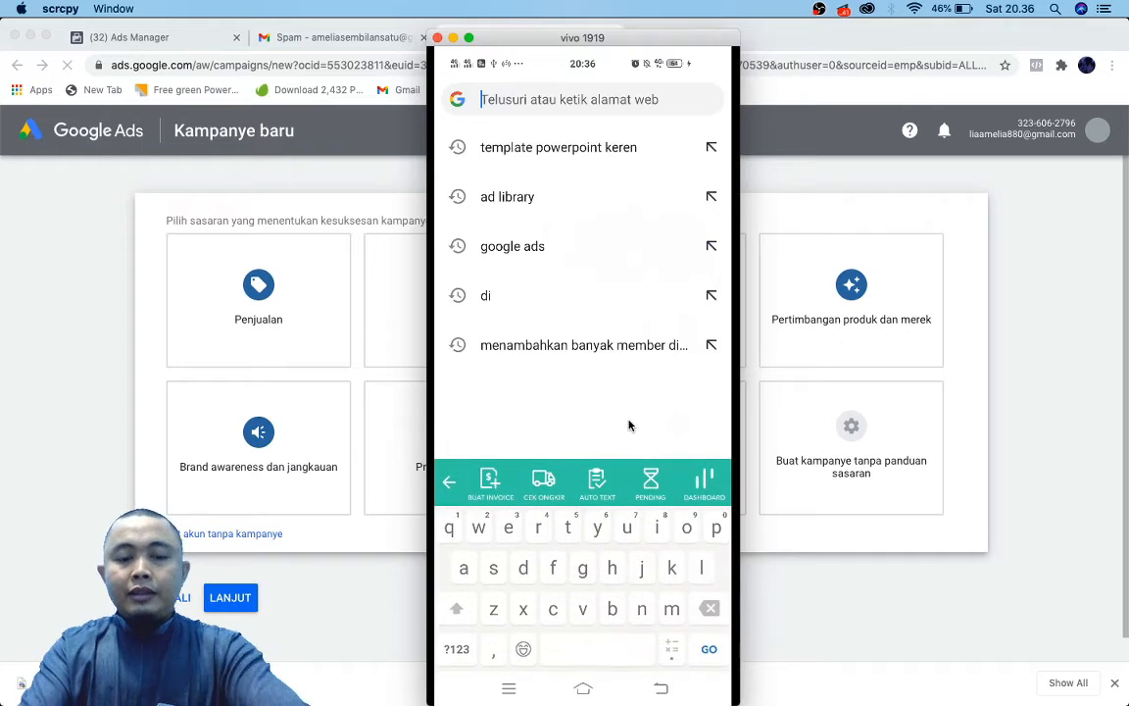
pyautogui.write('go')
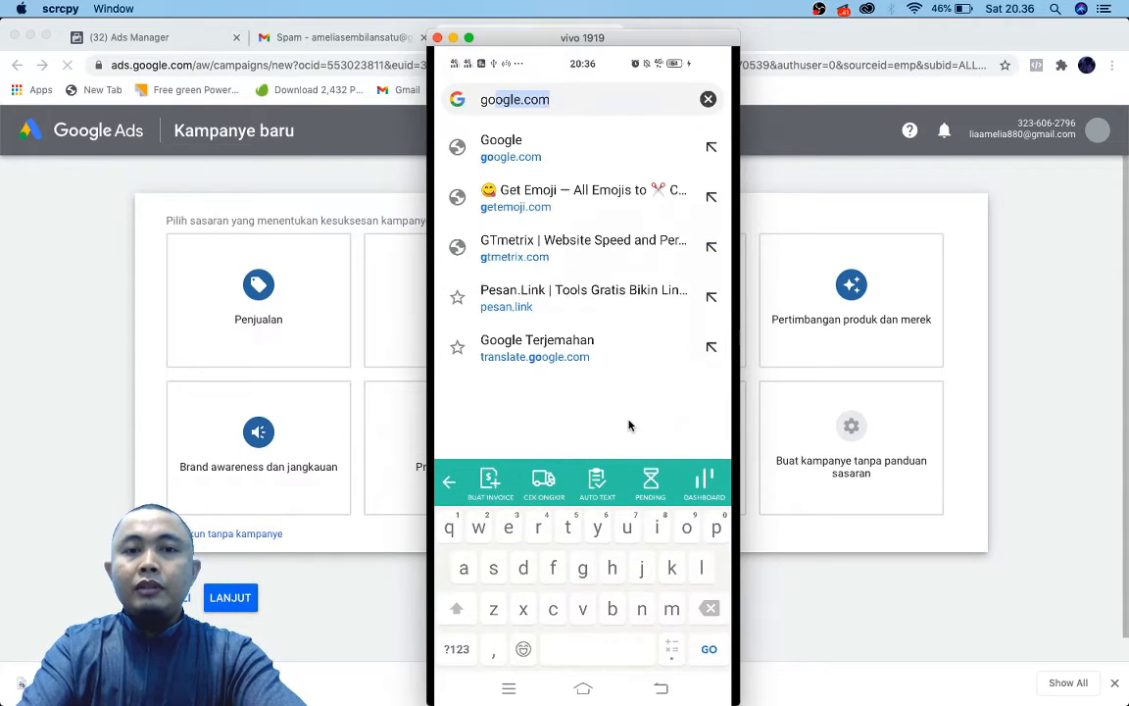
pyautogui.write('ogle ads')
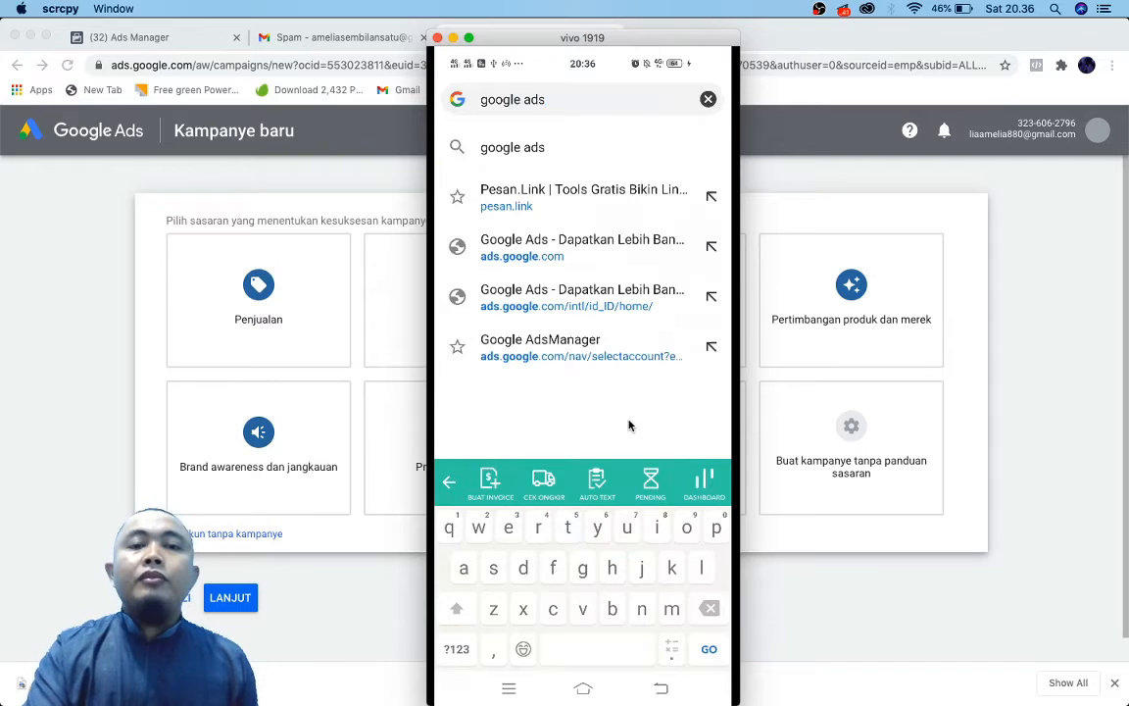
pyautogui.press('Return')
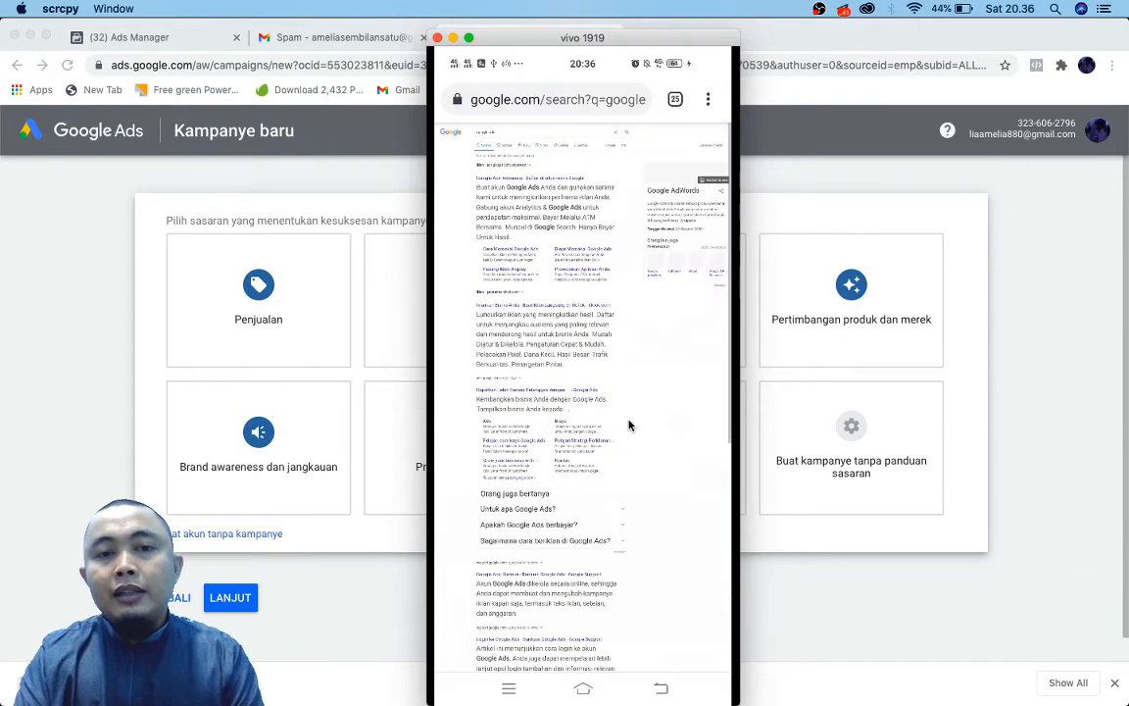
pyautogui.doubleClick(569, 360)
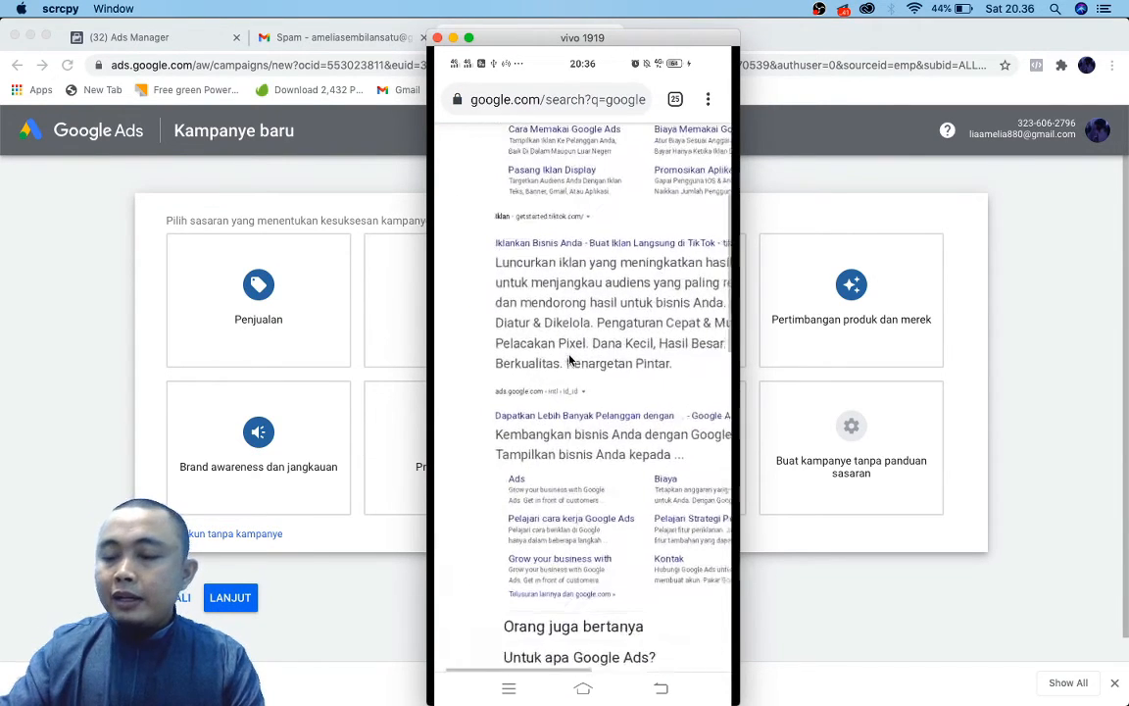
pyautogui.scroll(2, 570, 360)
pyautogui.scroll(4, 570, 360)
pyautogui.hscroll(2, 570, 360)
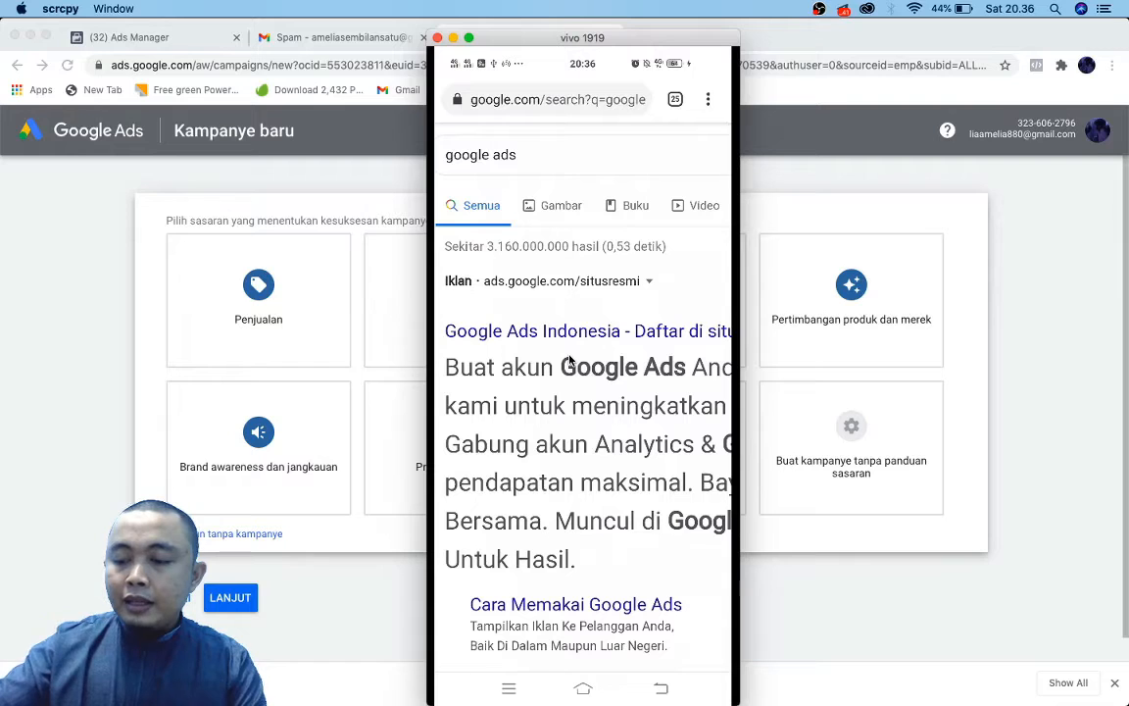
pyautogui.click(569, 360)
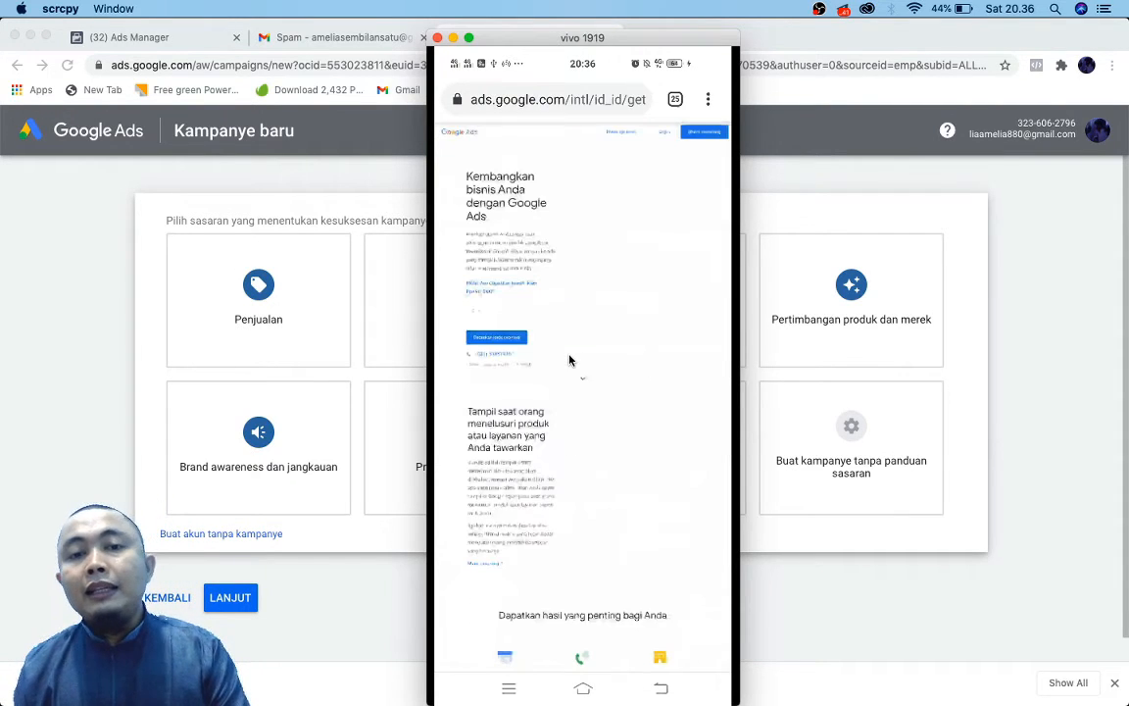
pyautogui.doubleClick(569, 360)
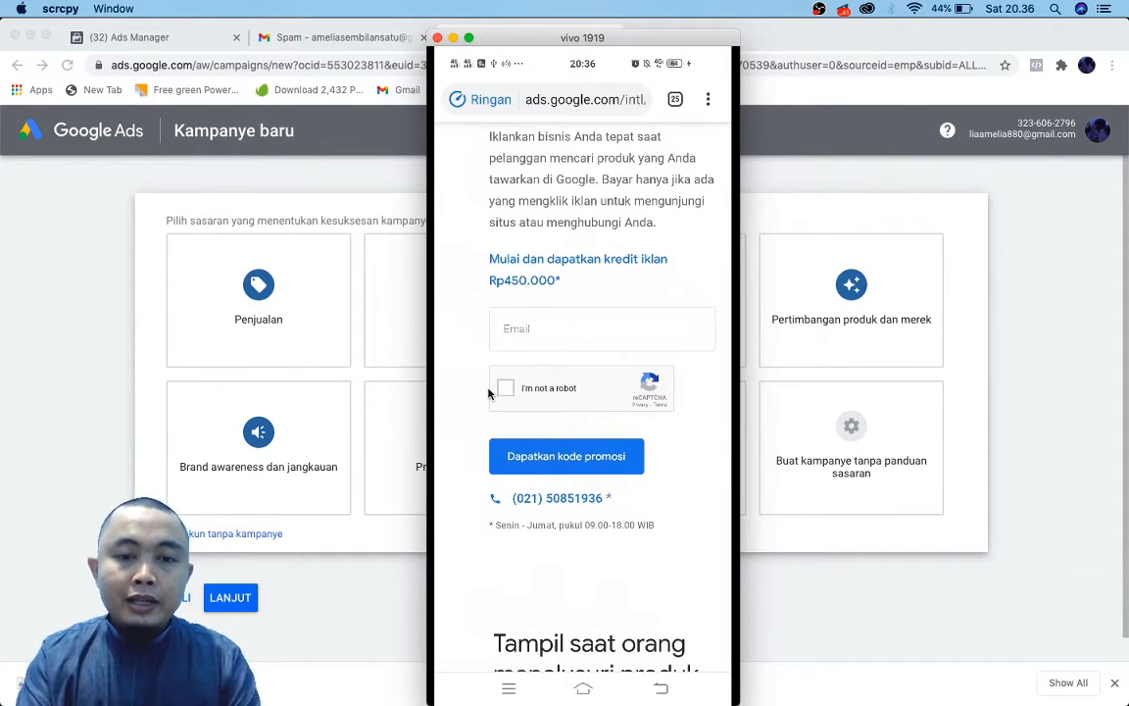
pyautogui.click(79, 449)
# - Pick the Penjualan goal card, then choose 'Buat akun tanpa kampanye' to skip campaign creation
pyautogui.scroll(-1, 77, 449)
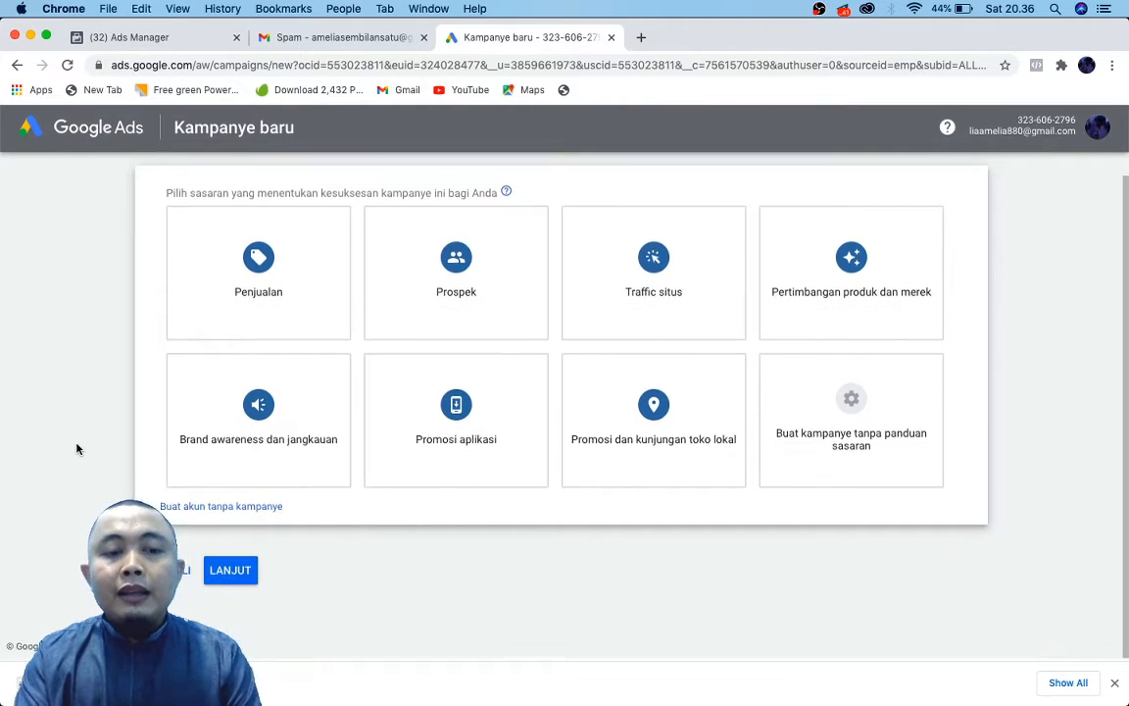
pyautogui.scroll(1, 78, 449)
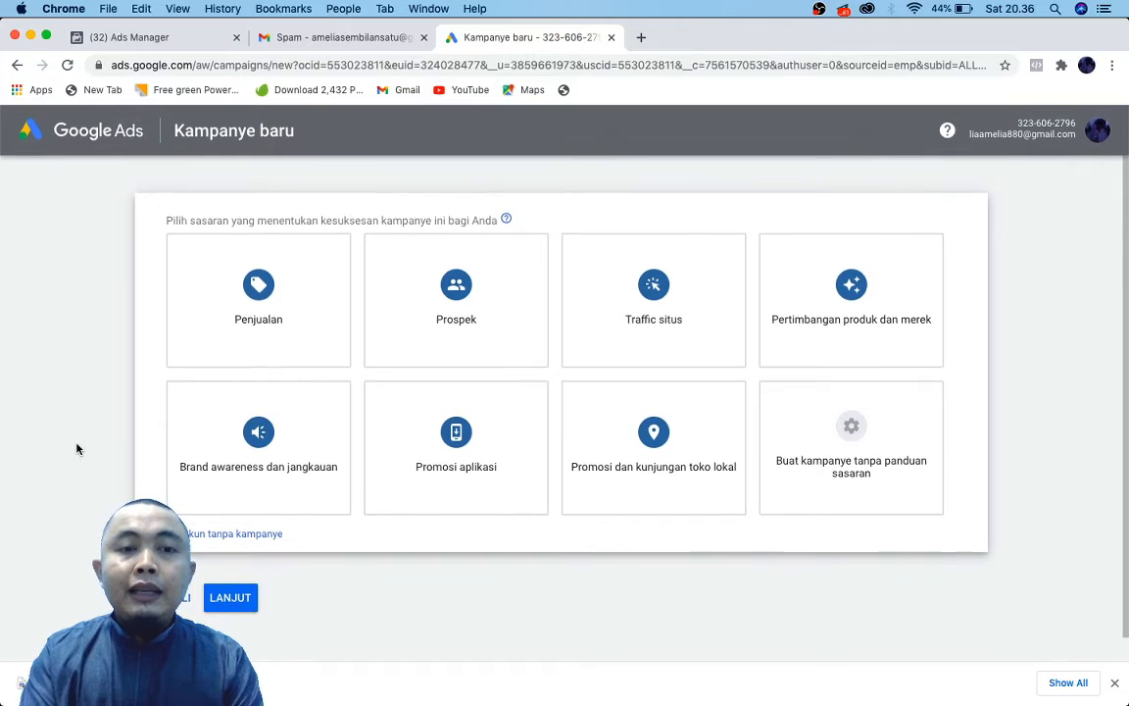
pyautogui.click(325, 282)
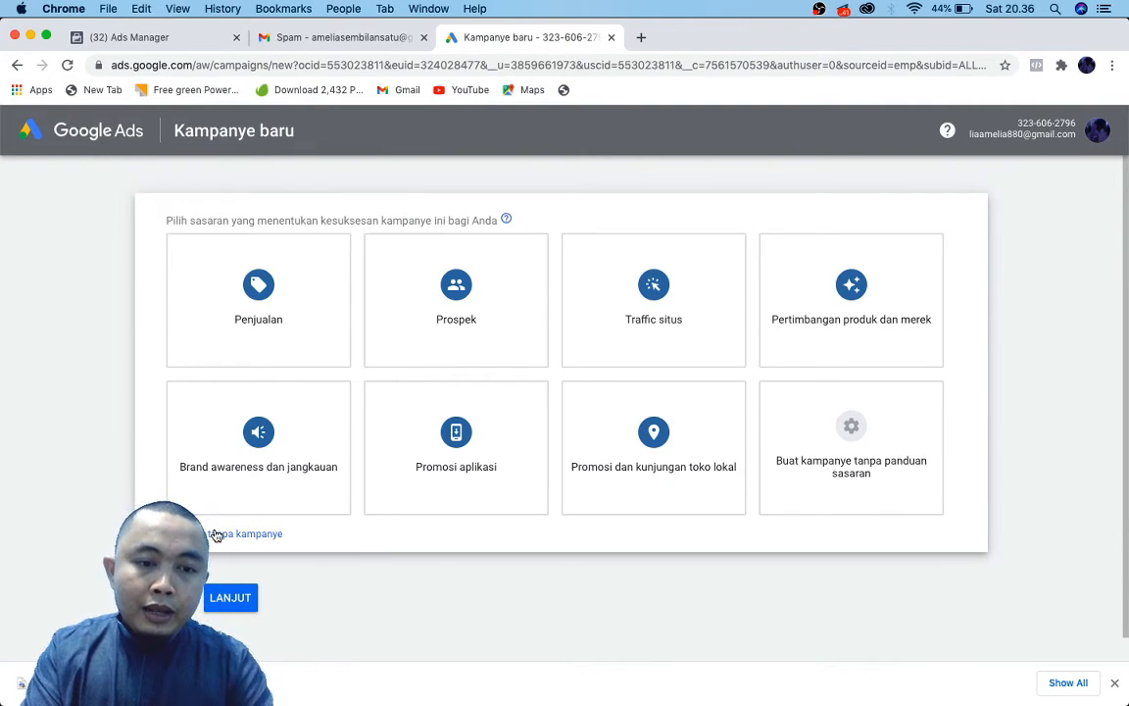
pyautogui.scroll(5, 216, 534)
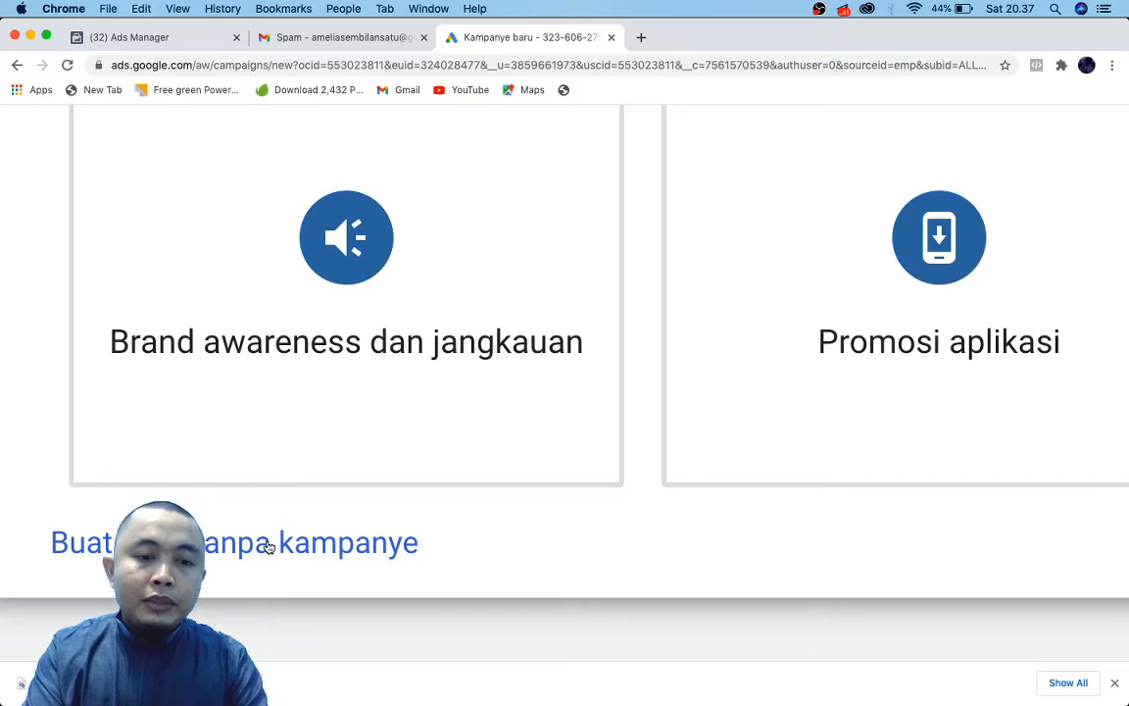
pyautogui.click(269, 545)
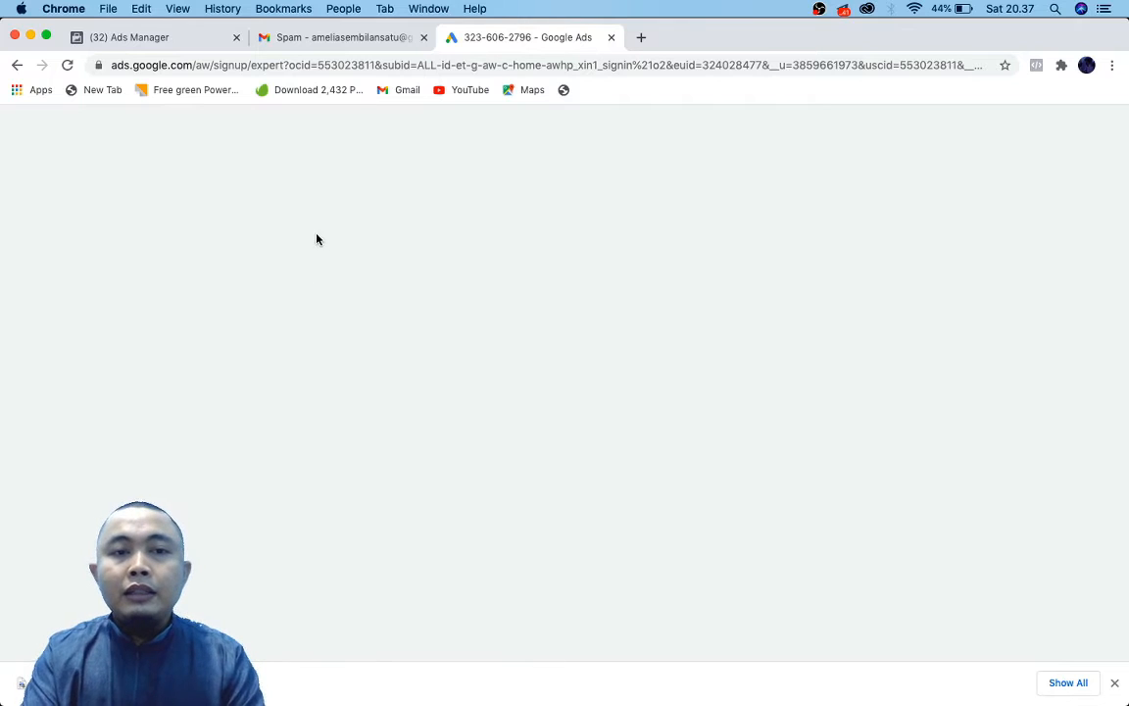
# - Reload the Gmail inbox, then return to the Google Ads business-information form
pyautogui.click(299, 36)
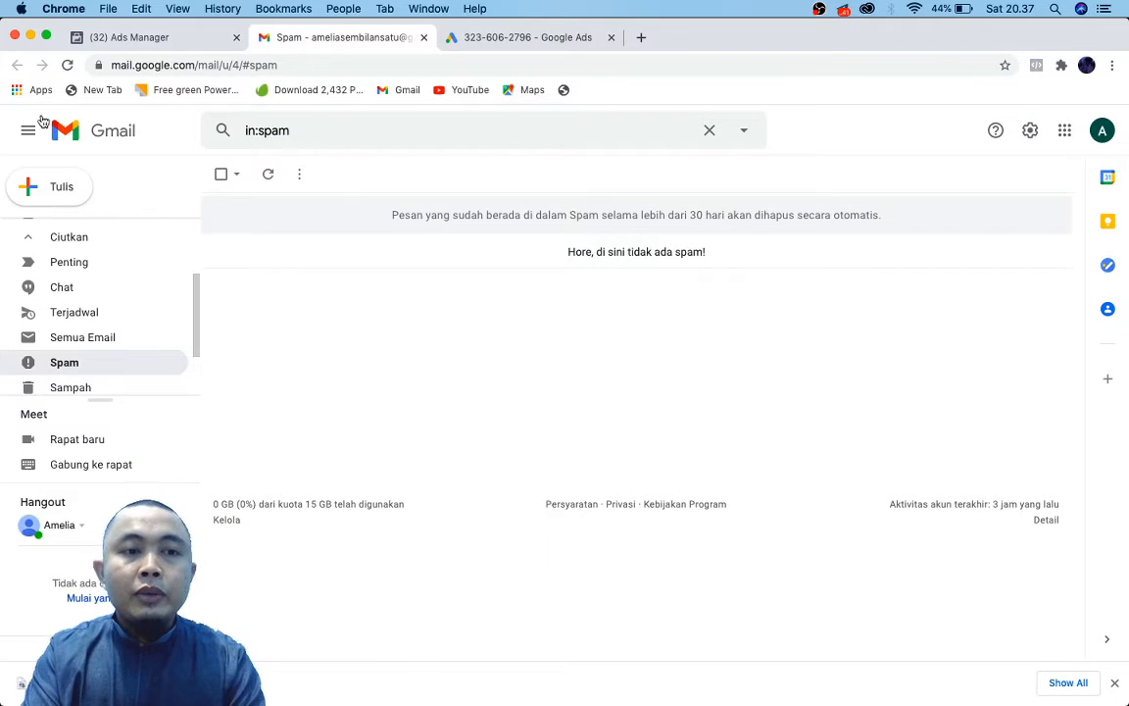
pyautogui.scroll(3, 133, 362)
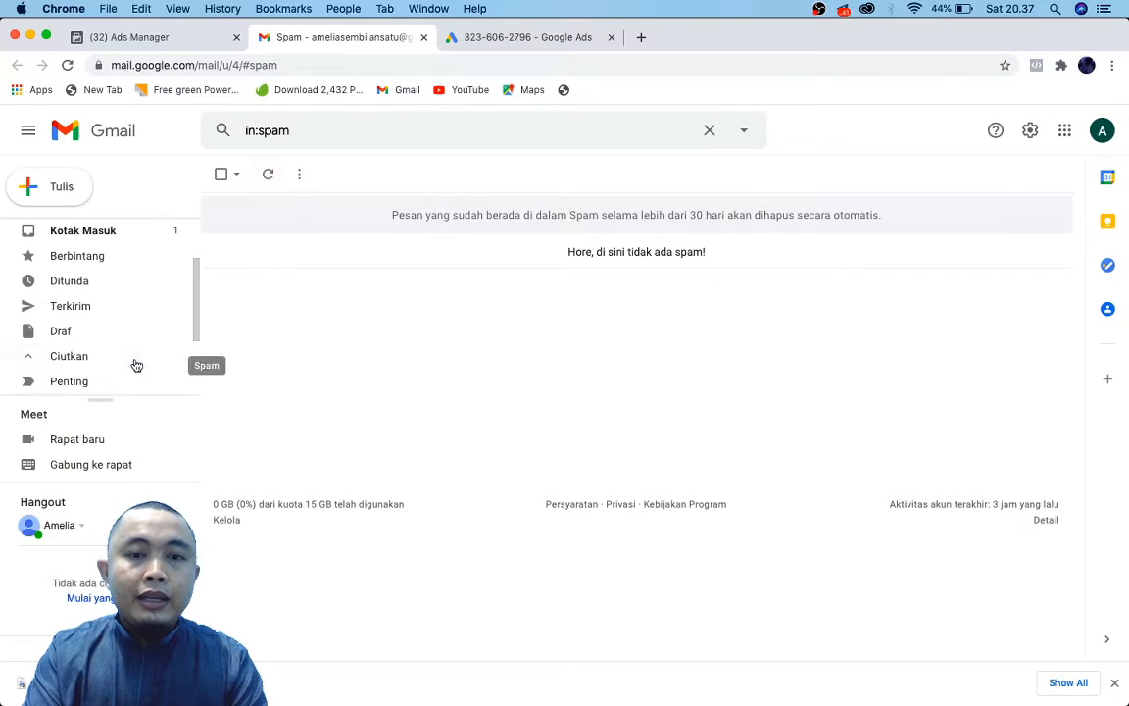
pyautogui.click(93, 228)
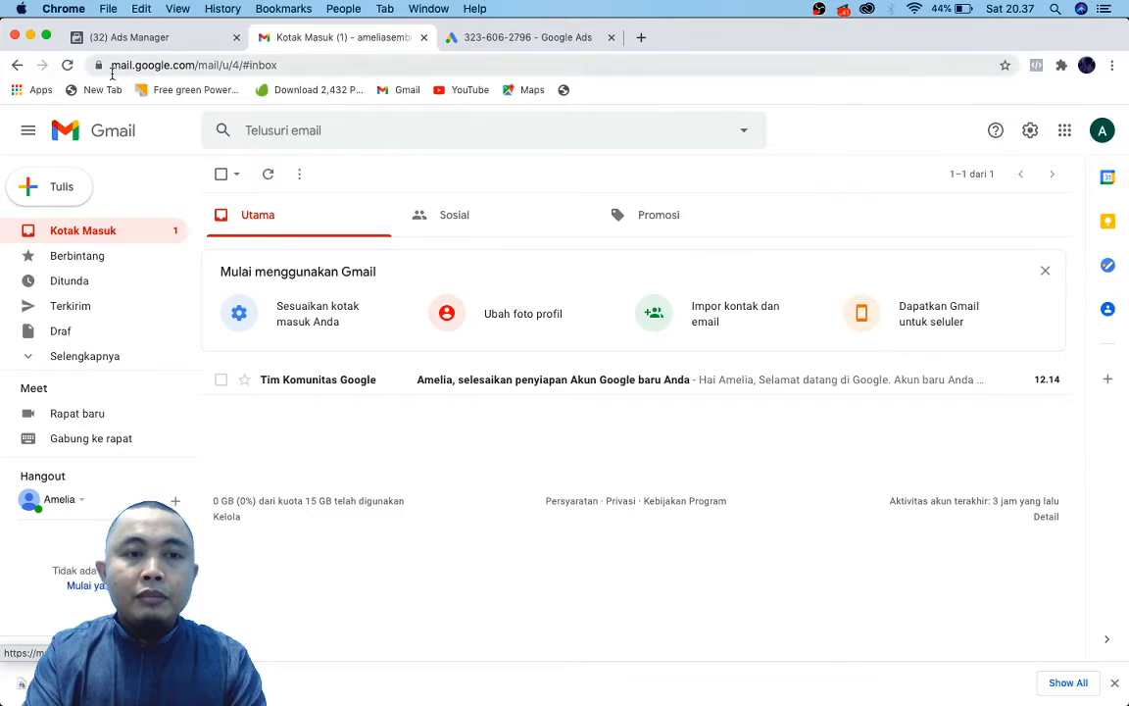
pyautogui.click(67, 64)
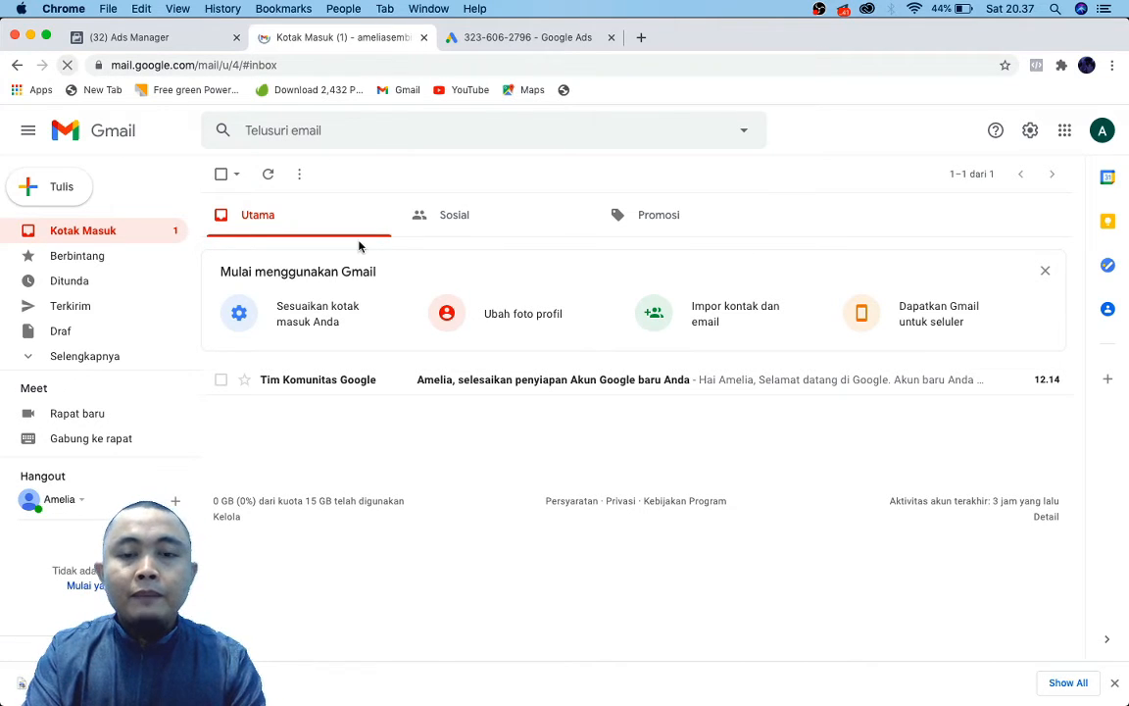
pyautogui.click(497, 41)
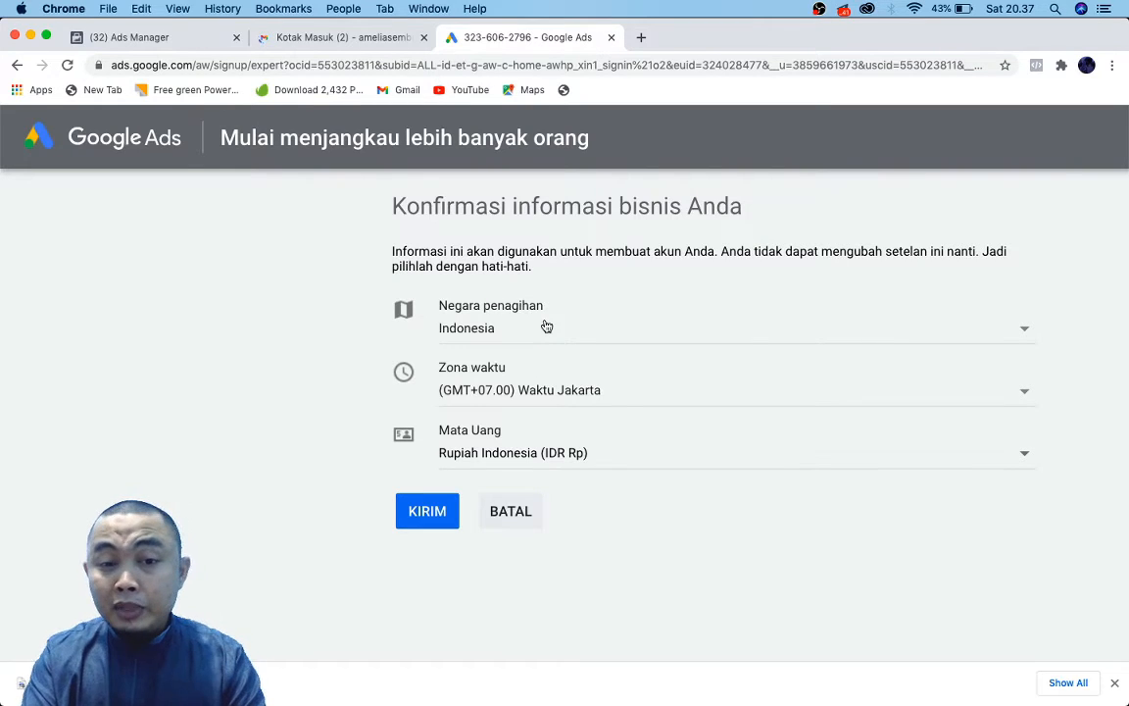
# - Keep Indonesia as the billing country in the Negara penagihan list
pyautogui.click(491, 311)
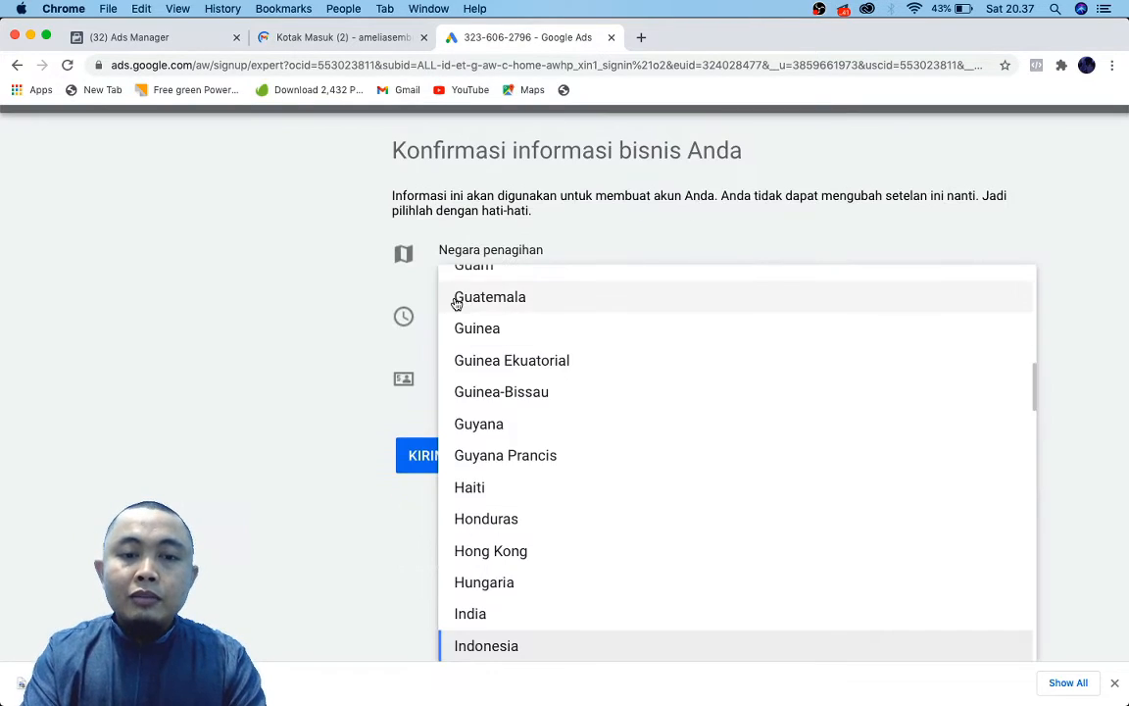
pyautogui.click(276, 321)
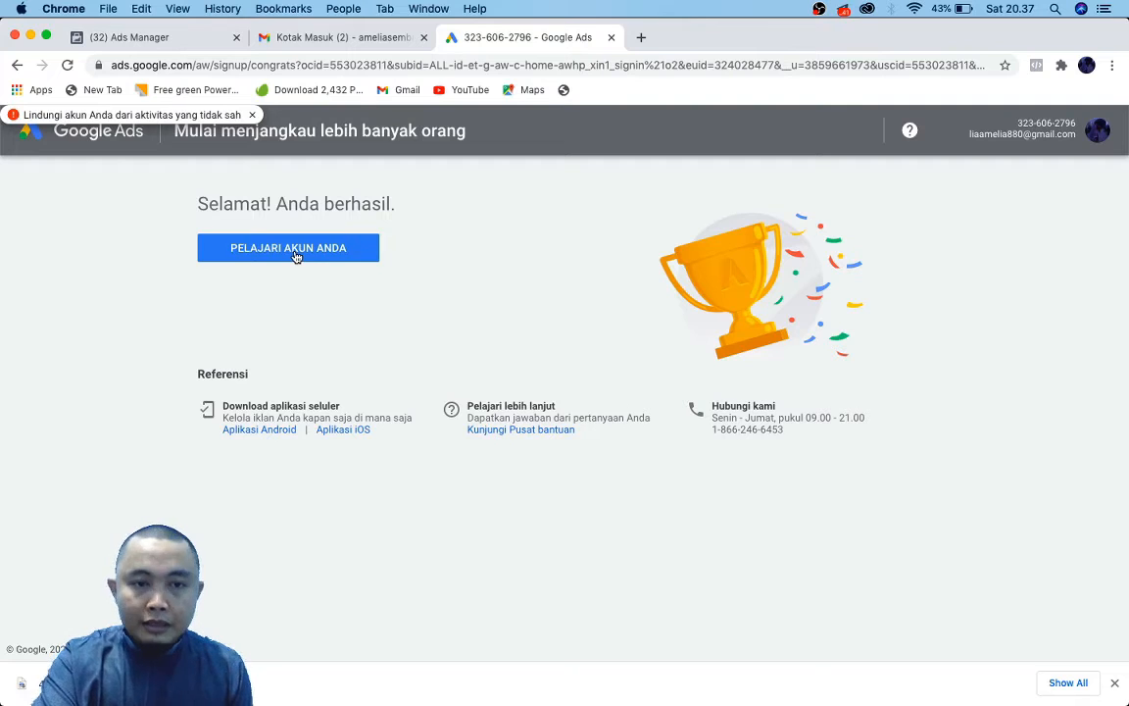
# - Enter the new account via PELAJARI AKUN ANDA and bring up the PENAGIHAN billing menu
pyautogui.click(295, 254)
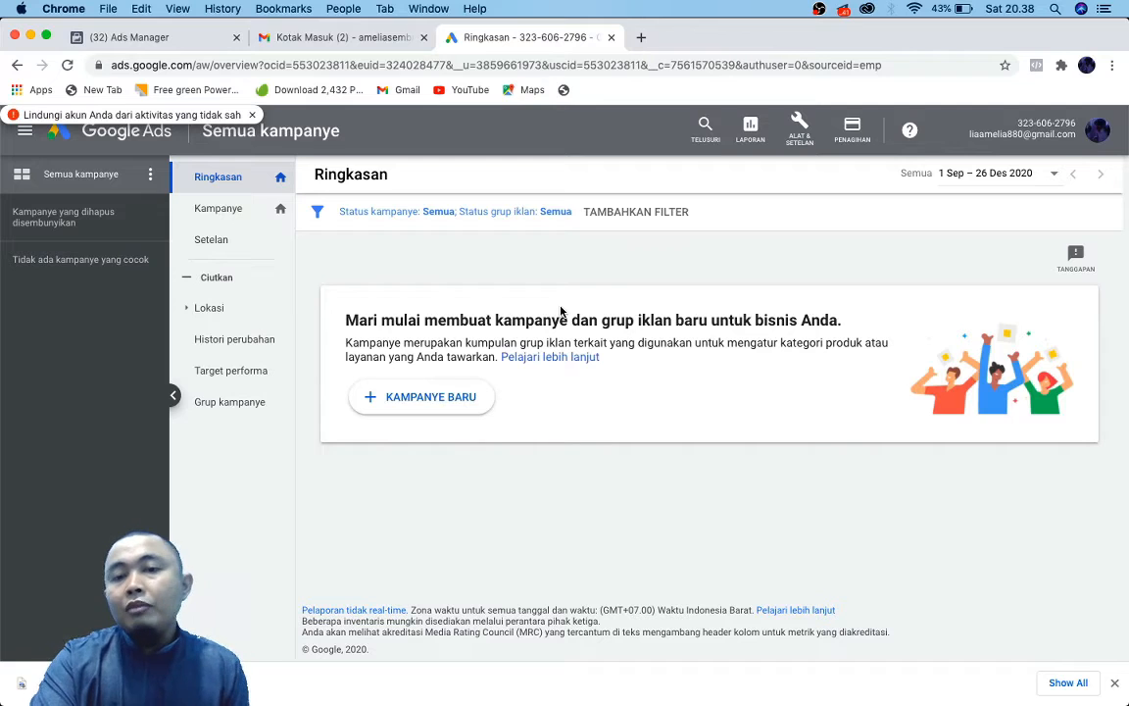
pyautogui.click(853, 138)
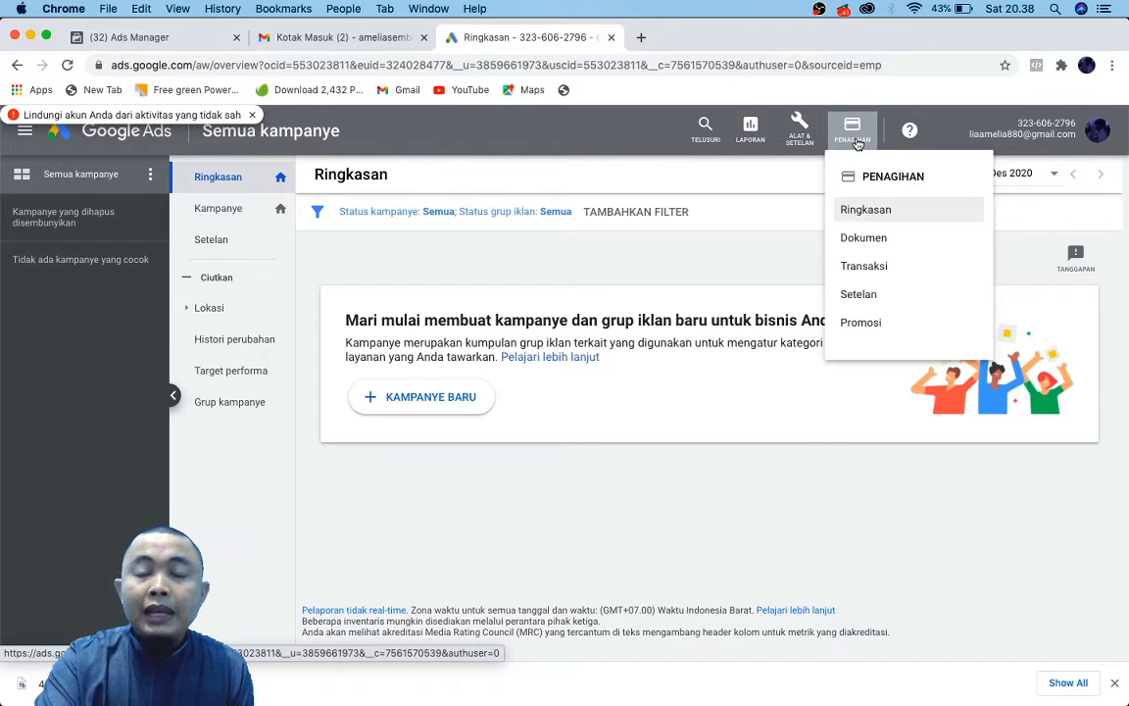
# - Go to Ringkasan and review the new billing setup for Indonesia with an individual account
pyautogui.click(860, 215)
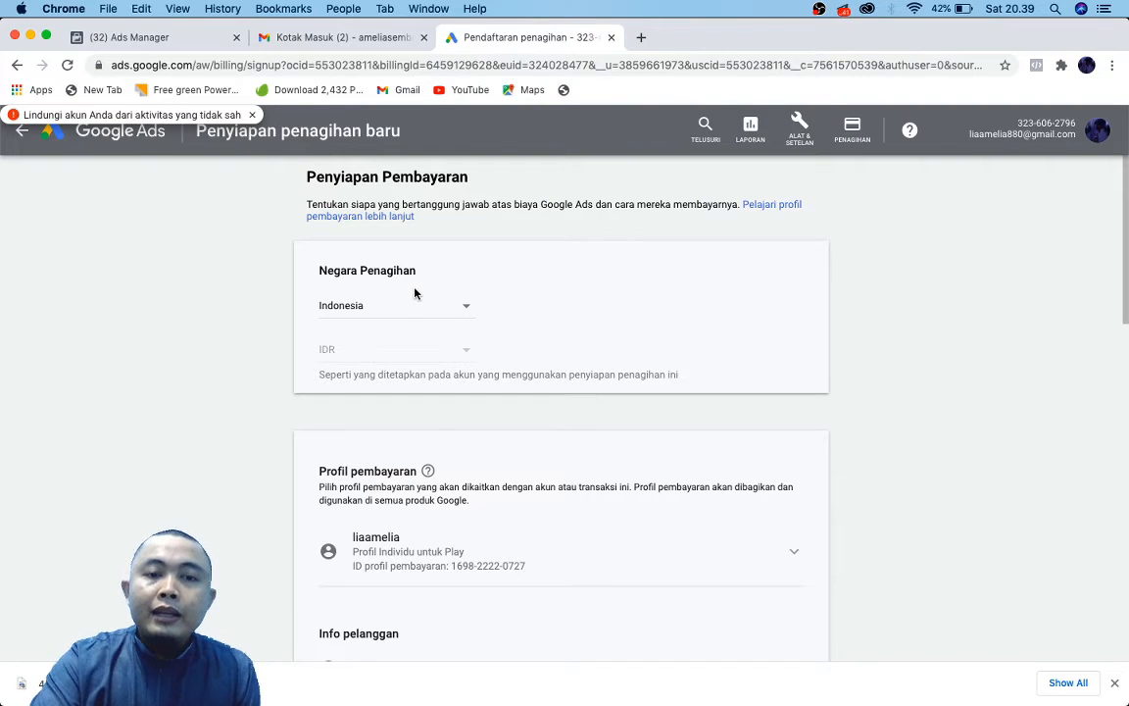
pyautogui.scroll(-2, 420, 302)
pyautogui.scroll(2, 413, 193)
pyautogui.scroll(-5, 491, 268)
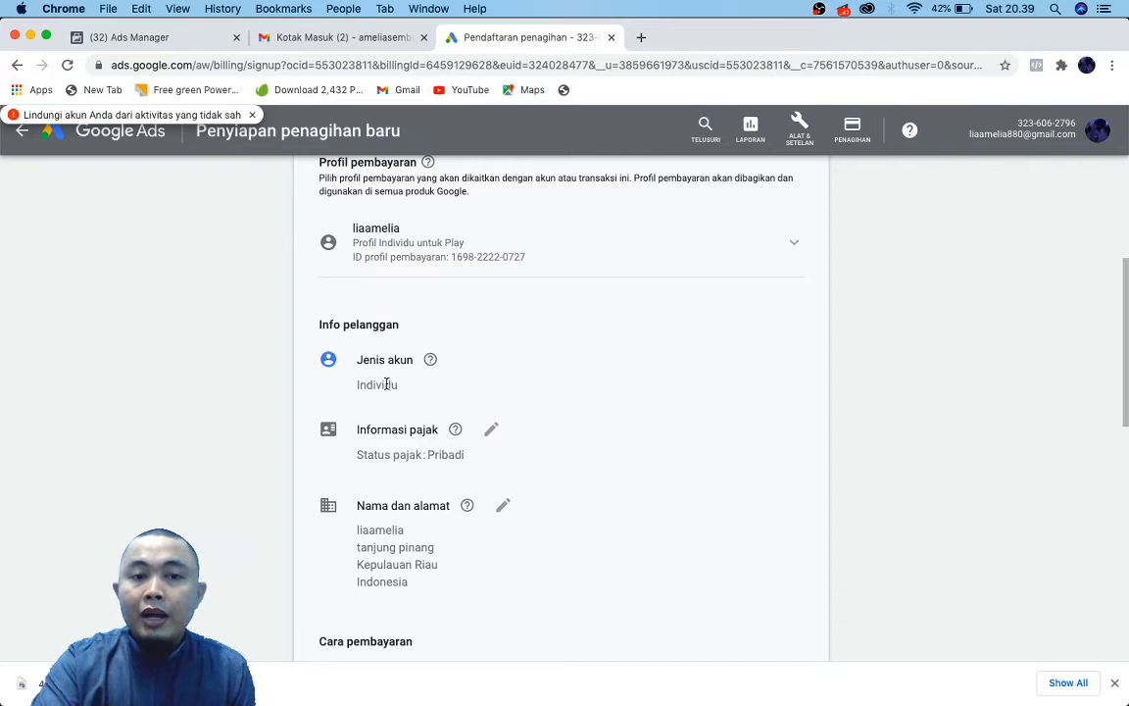
pyautogui.scroll(1, 387, 383)
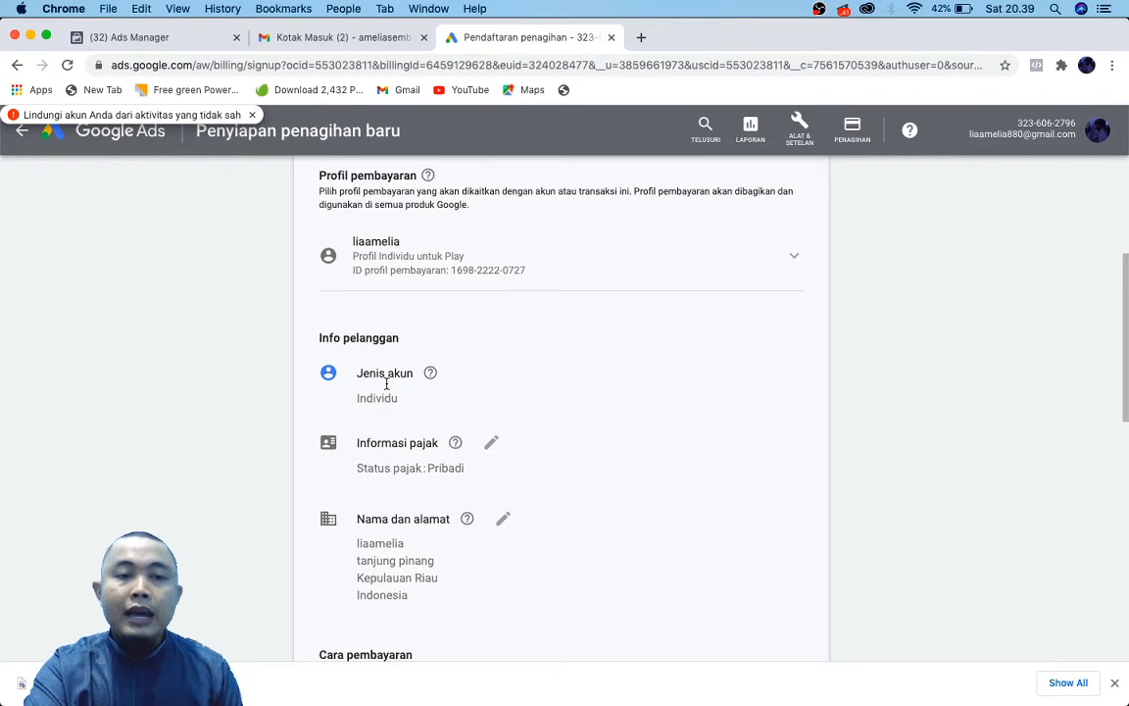
pyautogui.scroll(1, 387, 384)
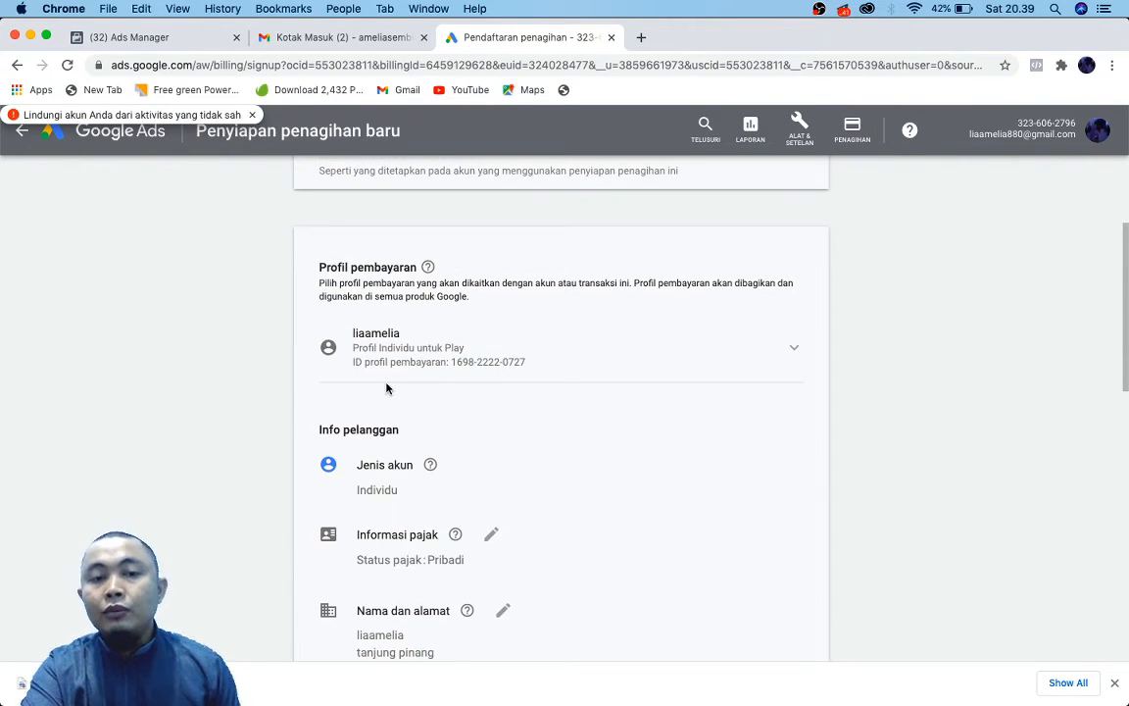
pyautogui.scroll(-1, 386, 388)
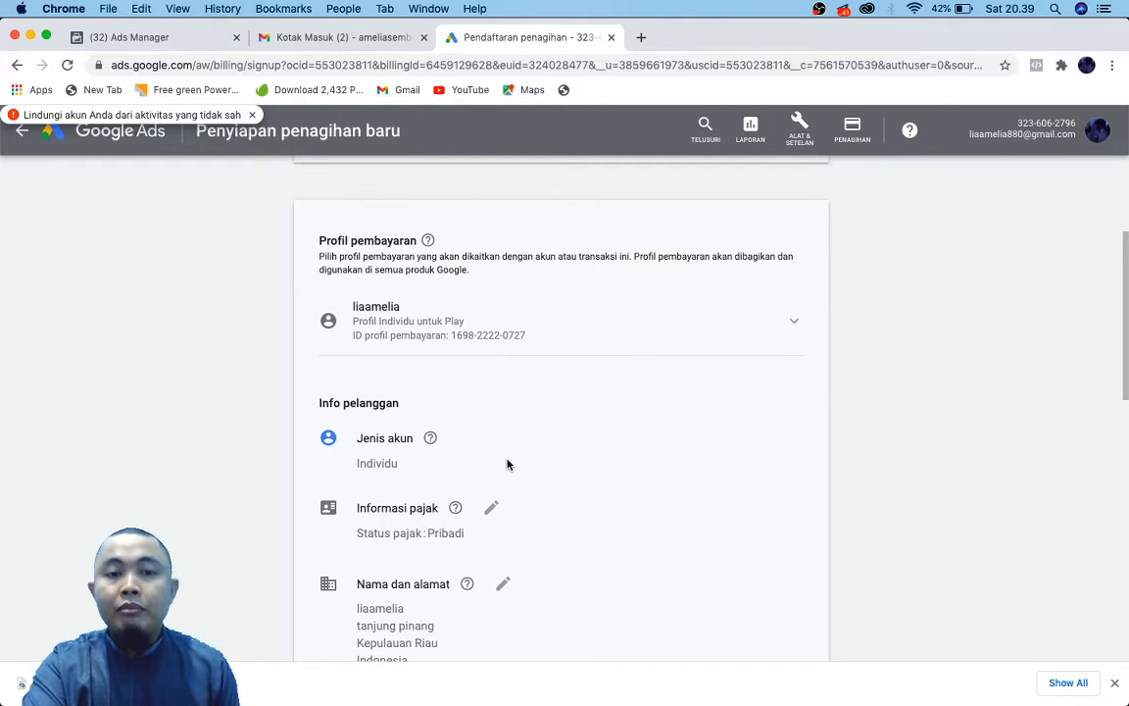
pyautogui.scroll(-1, 507, 464)
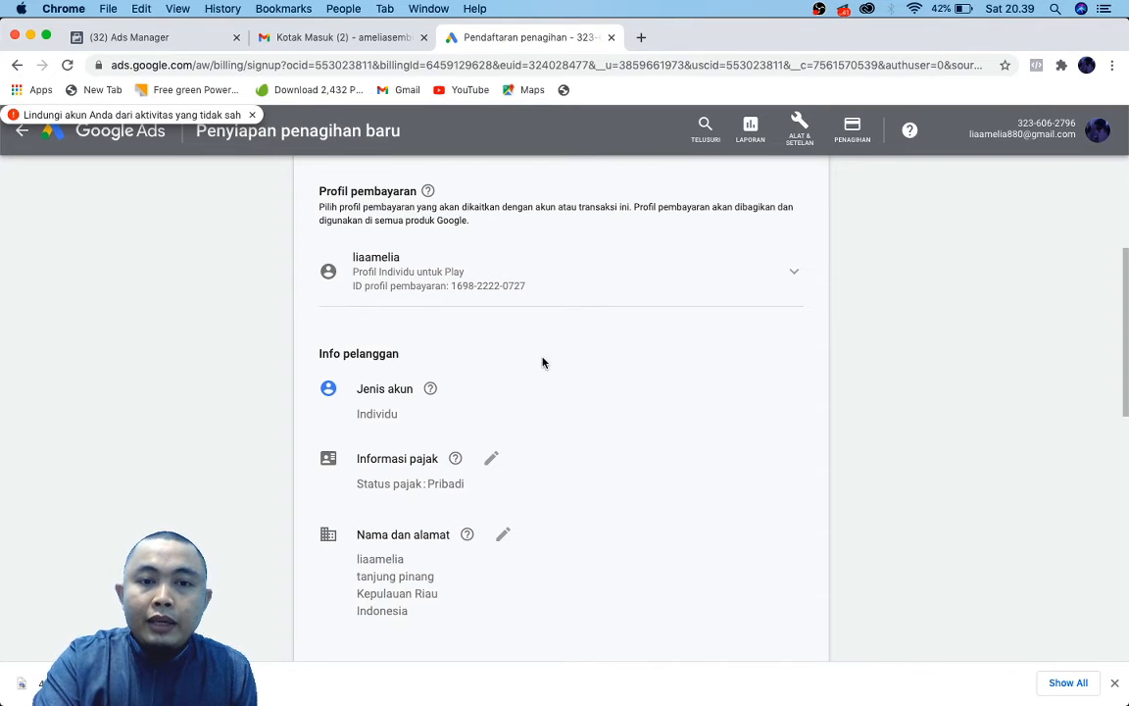
pyautogui.scroll(-1, 542, 363)
pyautogui.scroll(-2, 542, 363)
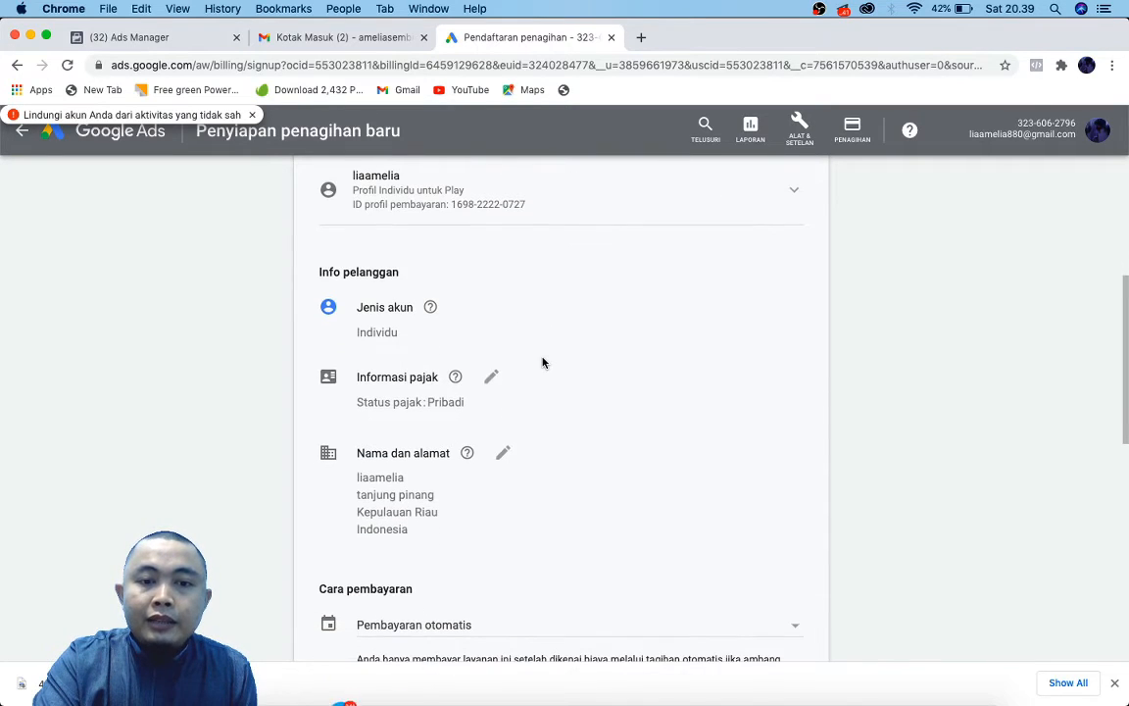
# - Expand Informasi pajak, leave NPWP blank, and dismiss the Lindungi akun warning
pyautogui.click(492, 380)
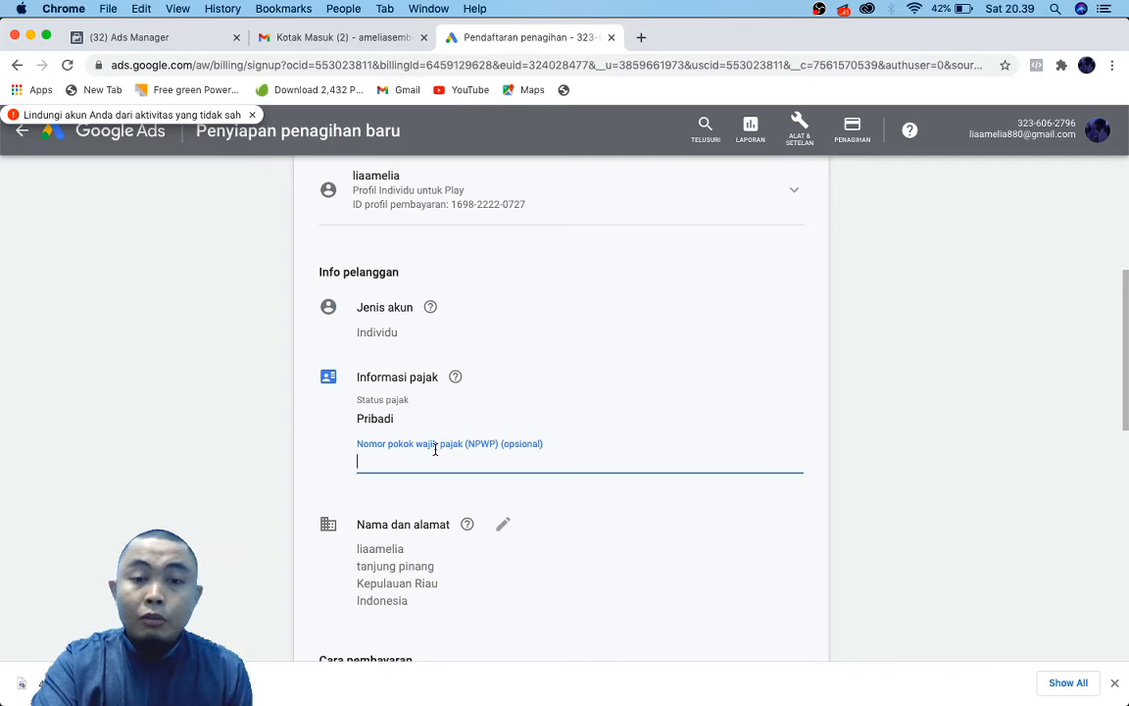
pyautogui.scroll(-2, 435, 449)
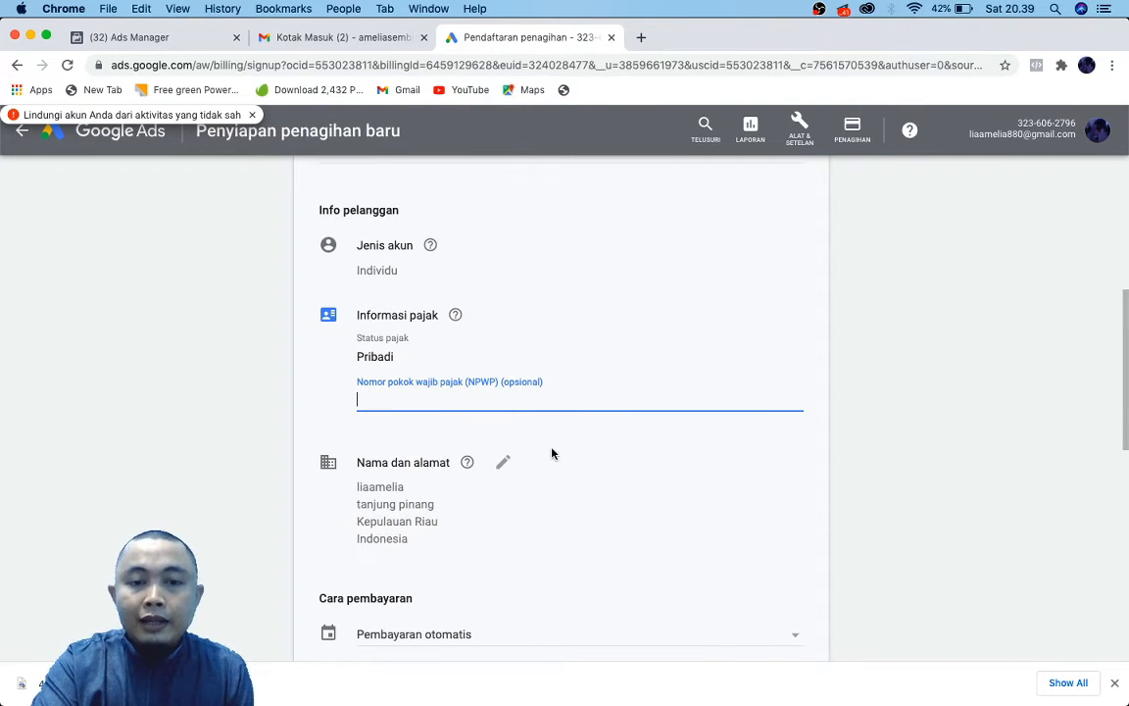
pyautogui.scroll(-2, 552, 452)
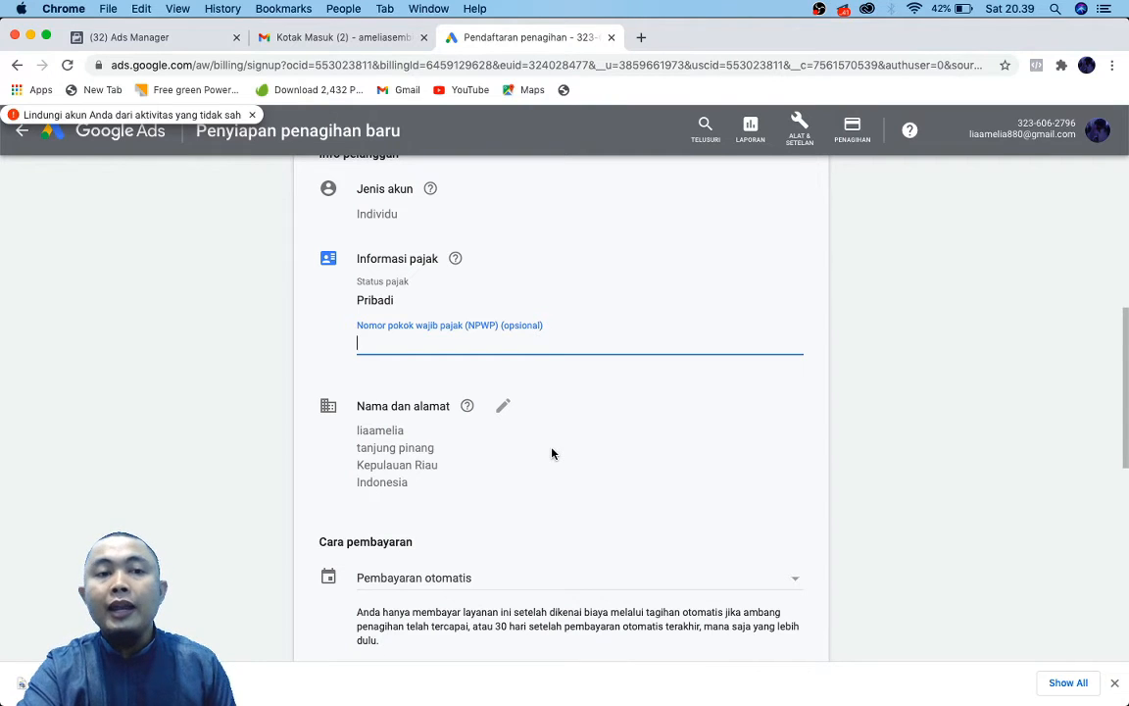
pyautogui.click(253, 116)
pyautogui.click(407, 409)
# - Check the Cara pembayaran options and keep the payment type unchanged
pyautogui.scroll(-3, 407, 408)
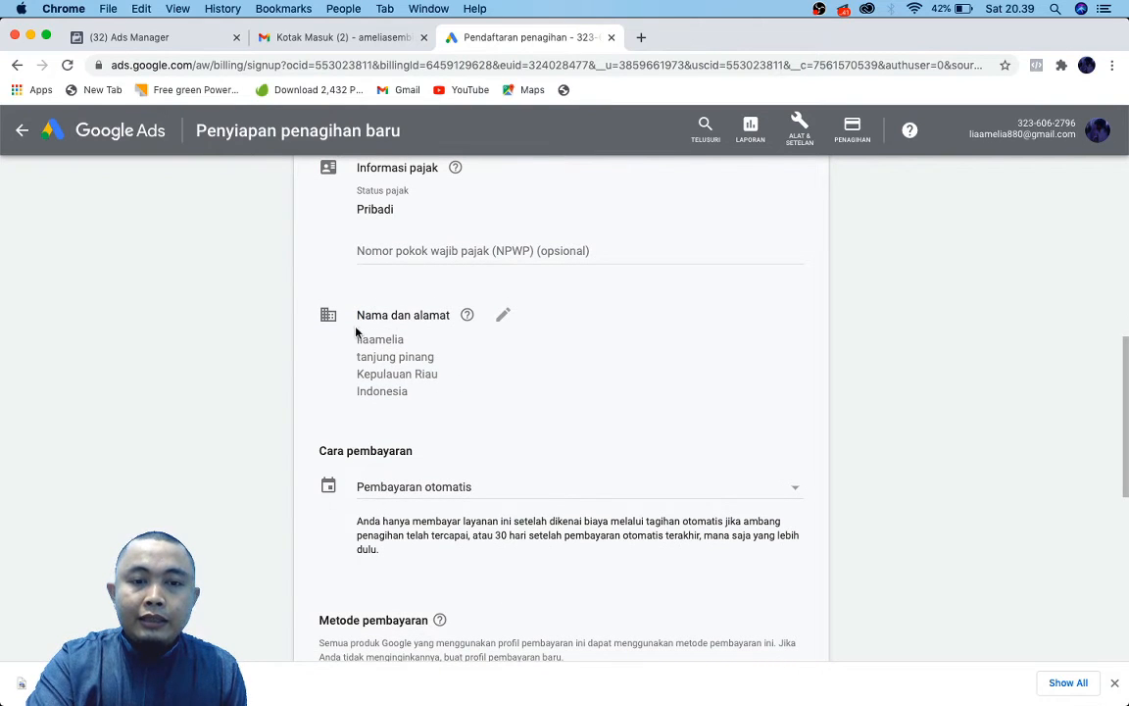
pyautogui.scroll(-2, 456, 401)
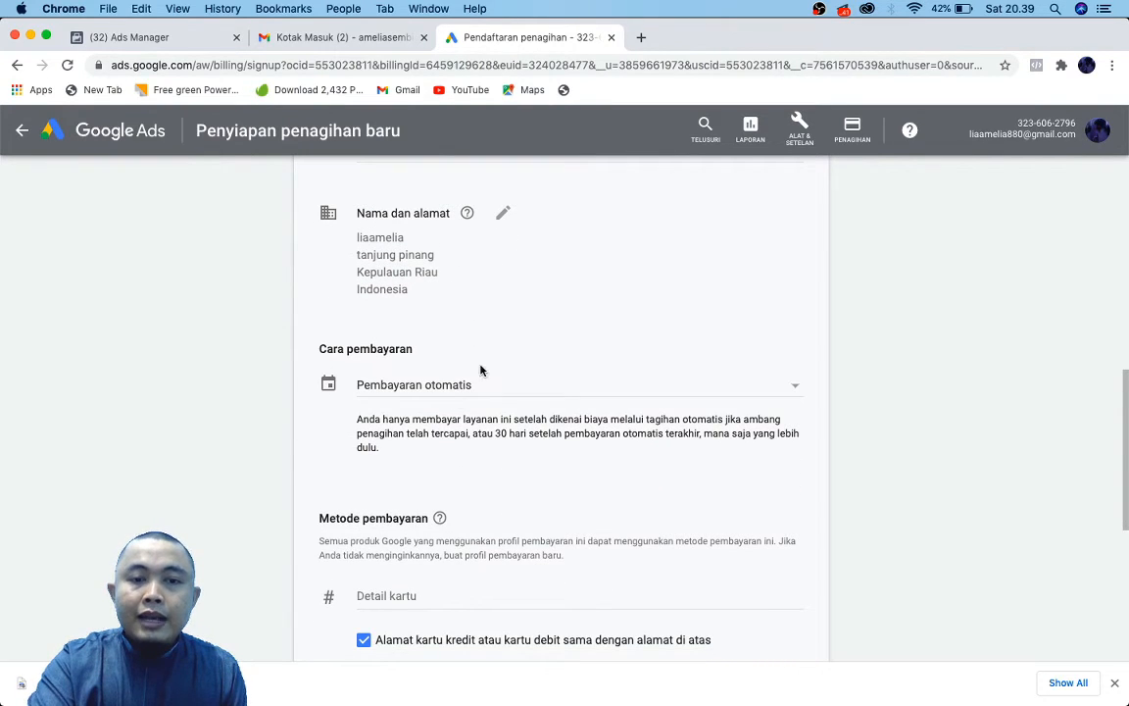
pyautogui.scroll(-2, 491, 383)
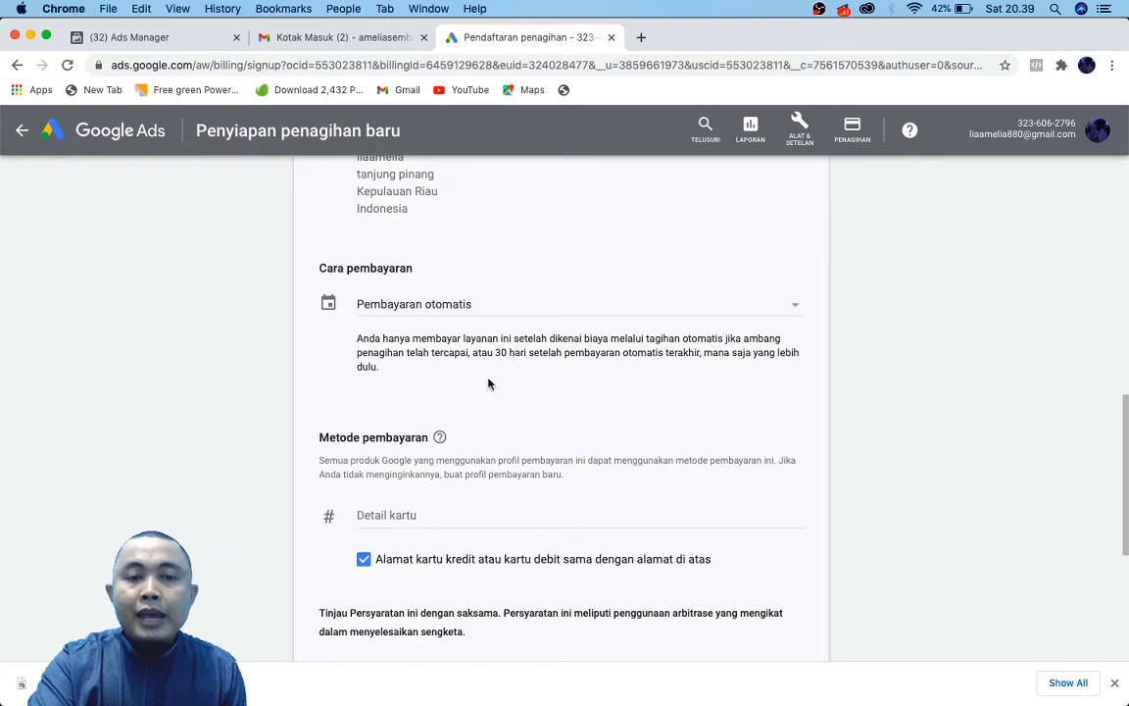
pyautogui.click(509, 306)
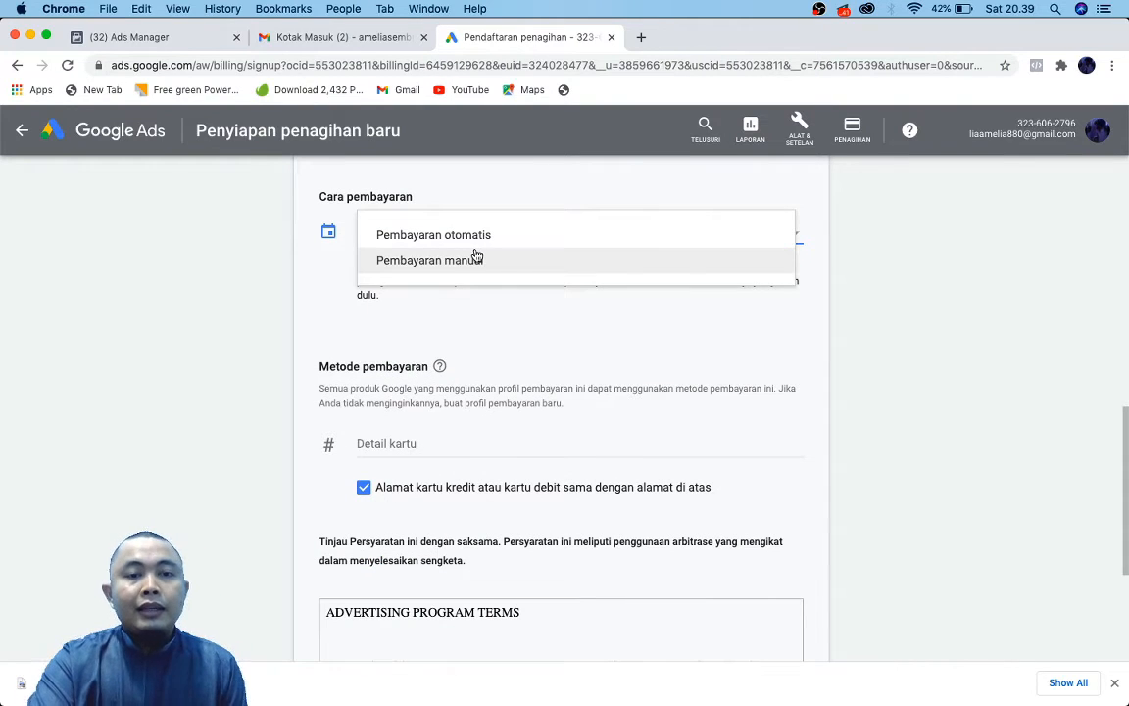
pyautogui.click(484, 347)
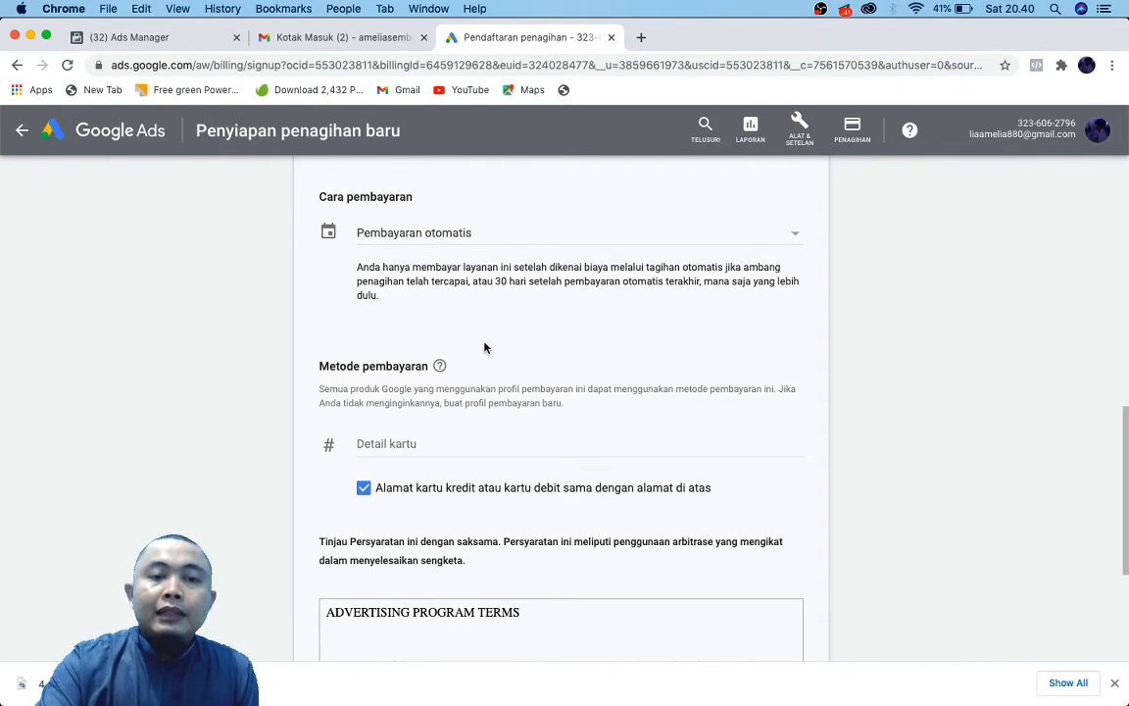
pyautogui.scroll(-3, 485, 348)
# - Fill in the card details from a saved Visa card
pyautogui.click(407, 306)
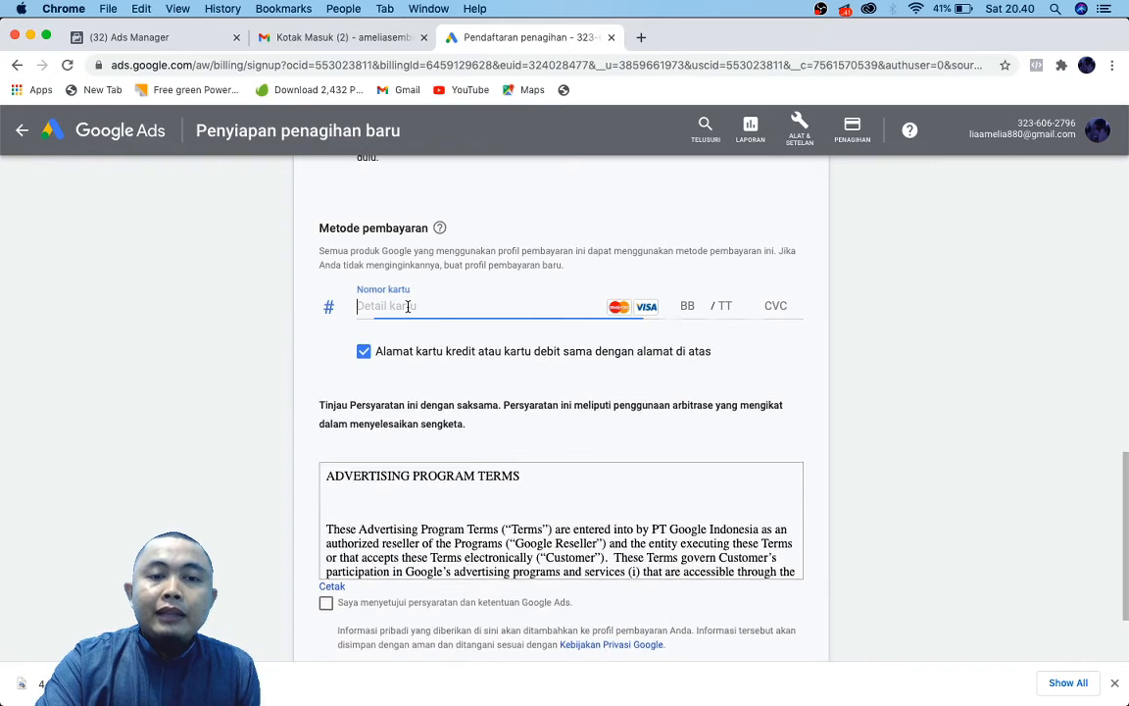
pyautogui.click(407, 306)
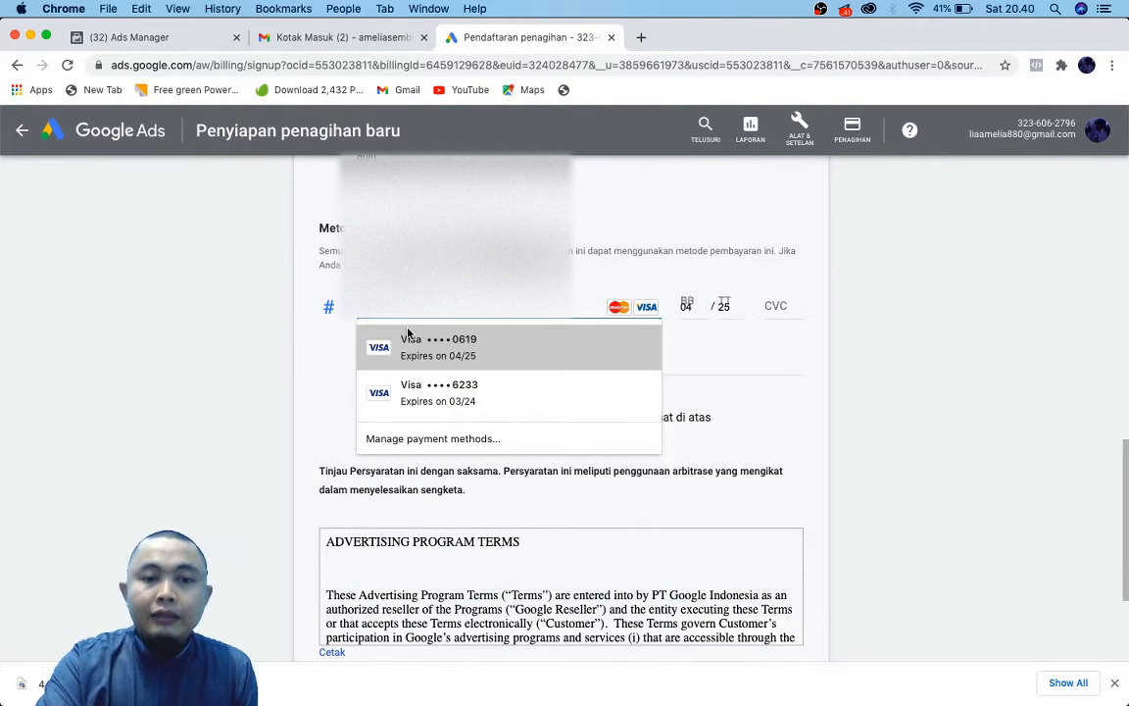
pyautogui.click(411, 343)
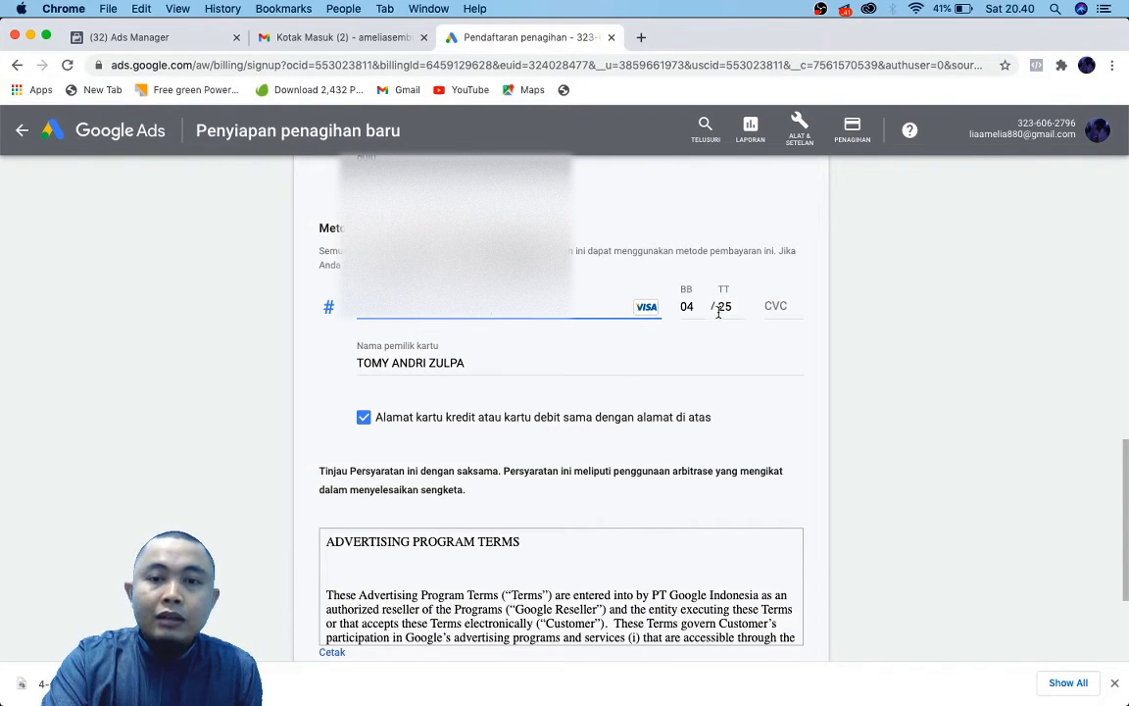
pyautogui.scroll(-1, 771, 334)
pyautogui.scroll(-5, 772, 336)
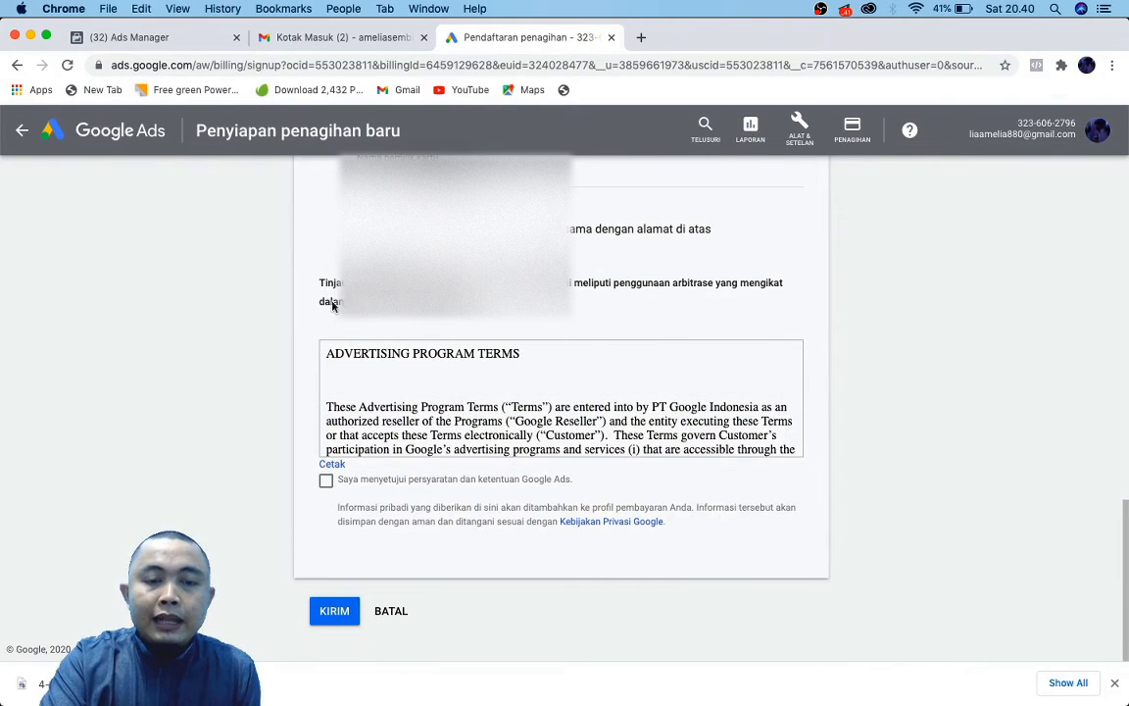
# - Tick 'Saya menyetujui persyaratan dan ketentuan Google Ads' to accept the terms
pyautogui.click(325, 481)
pyautogui.scroll(2, 544, 370)
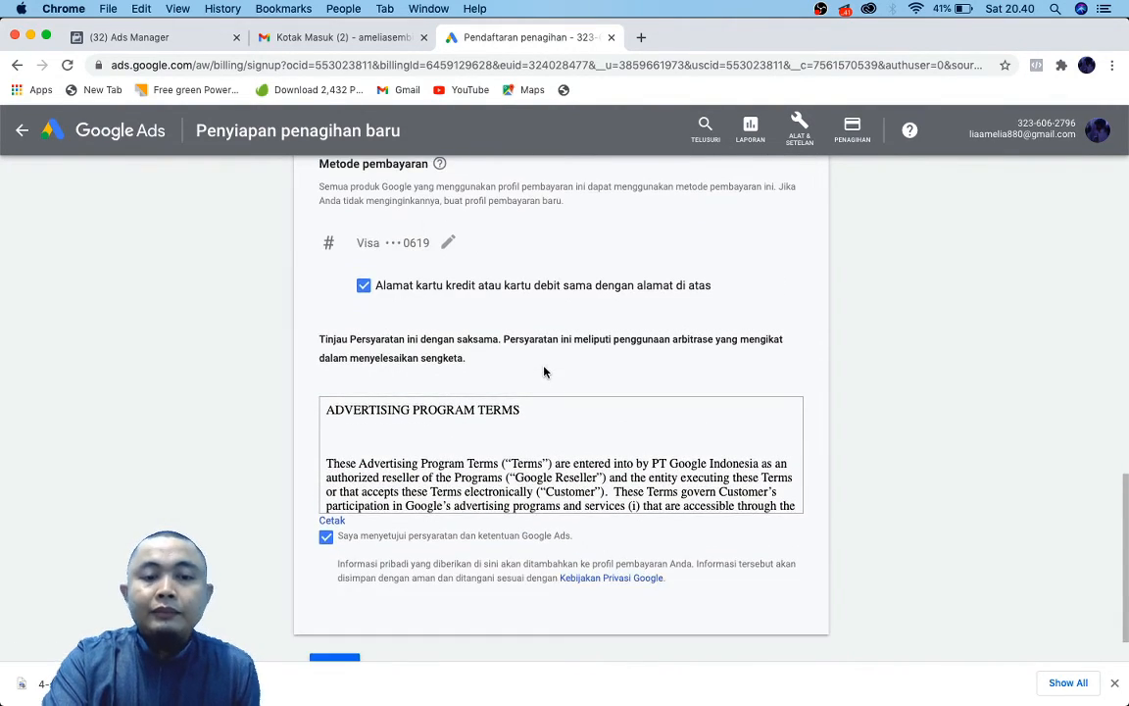
pyautogui.scroll(-2, 544, 371)
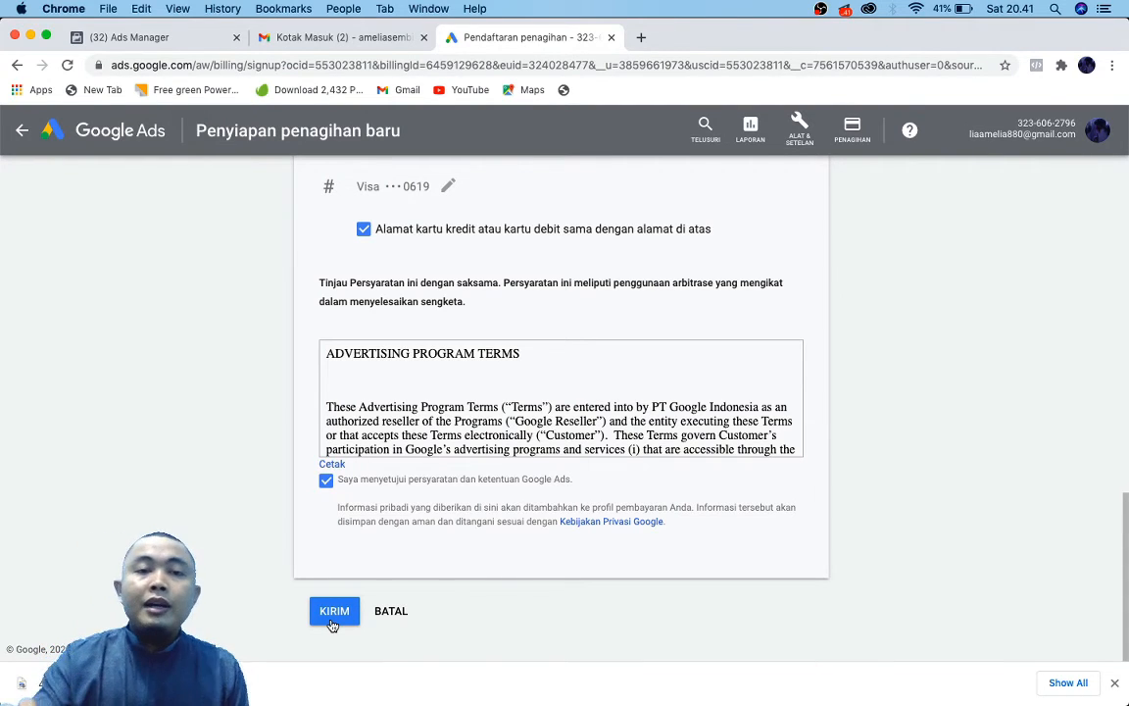
pyautogui.click(333, 40)
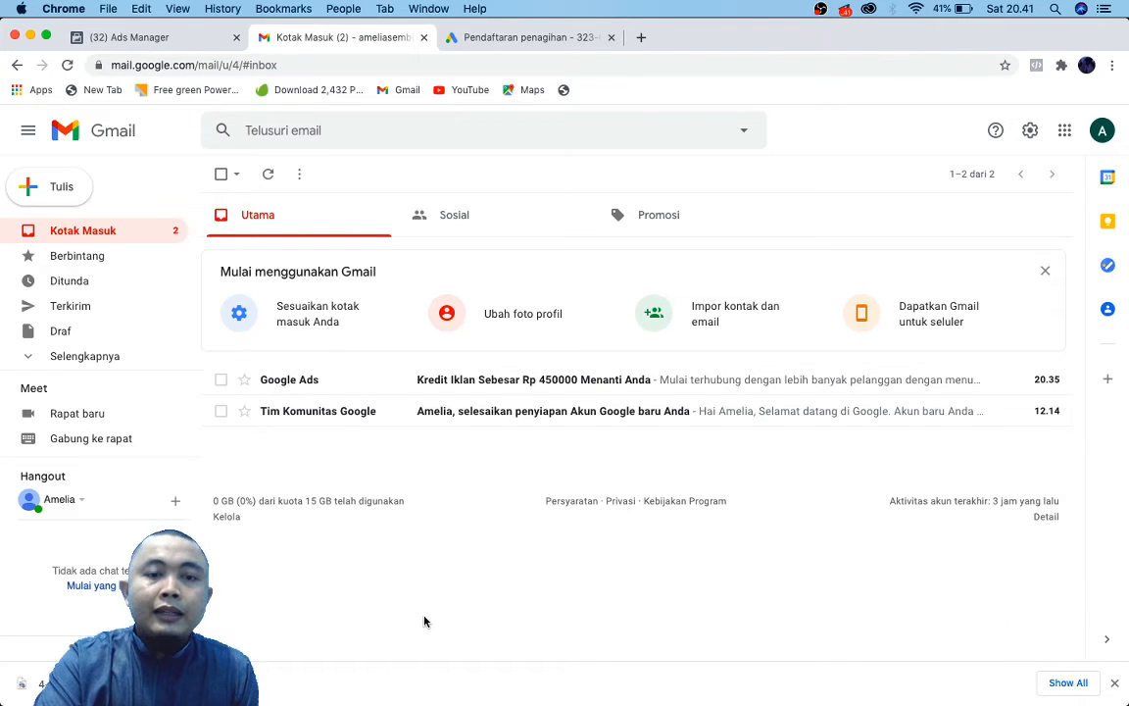
# - Open the 'Kredit Iklan Sebesar Rp 450000' email and follow TUKAR SEKARANG into a new tab
pyautogui.click(493, 382)
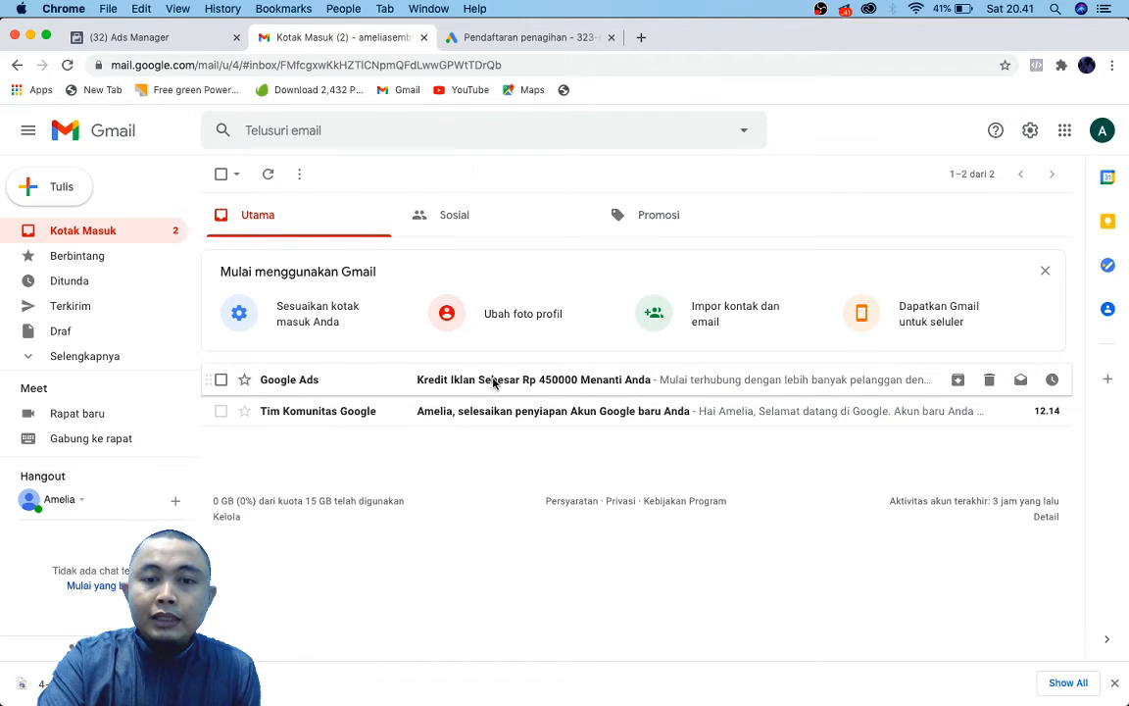
pyautogui.scroll(-3, 555, 454)
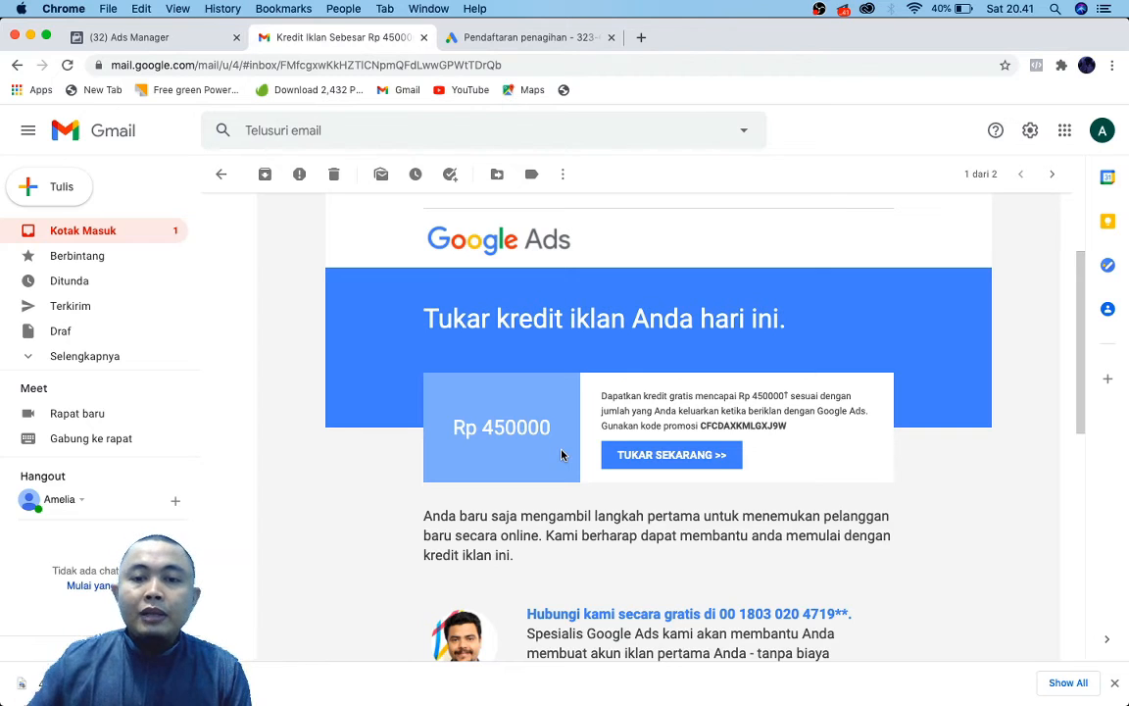
pyautogui.click(663, 463)
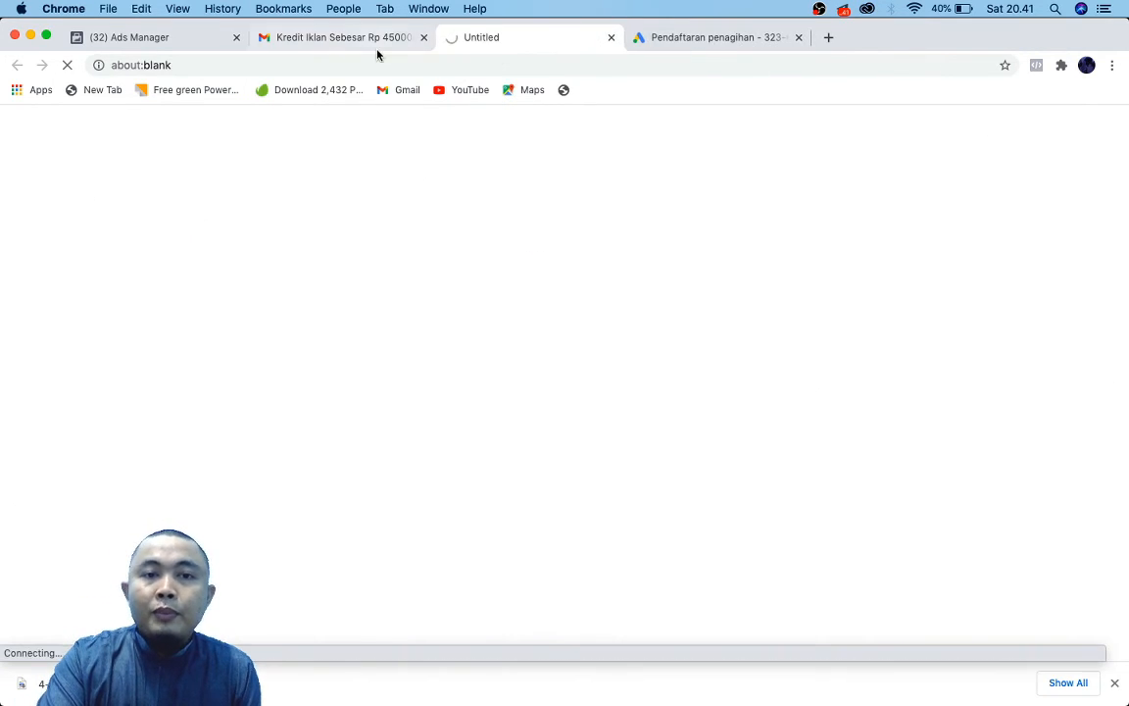
pyautogui.click(334, 38)
pyautogui.scroll(-4, 630, 486)
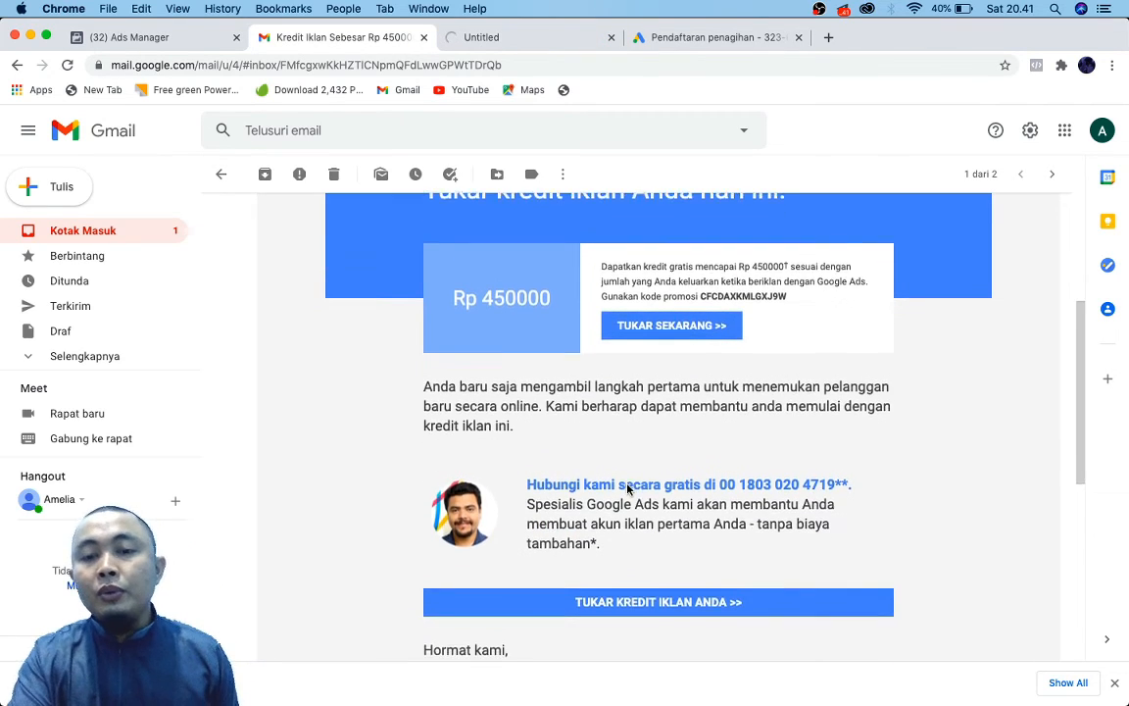
pyautogui.scroll(-1, 629, 481)
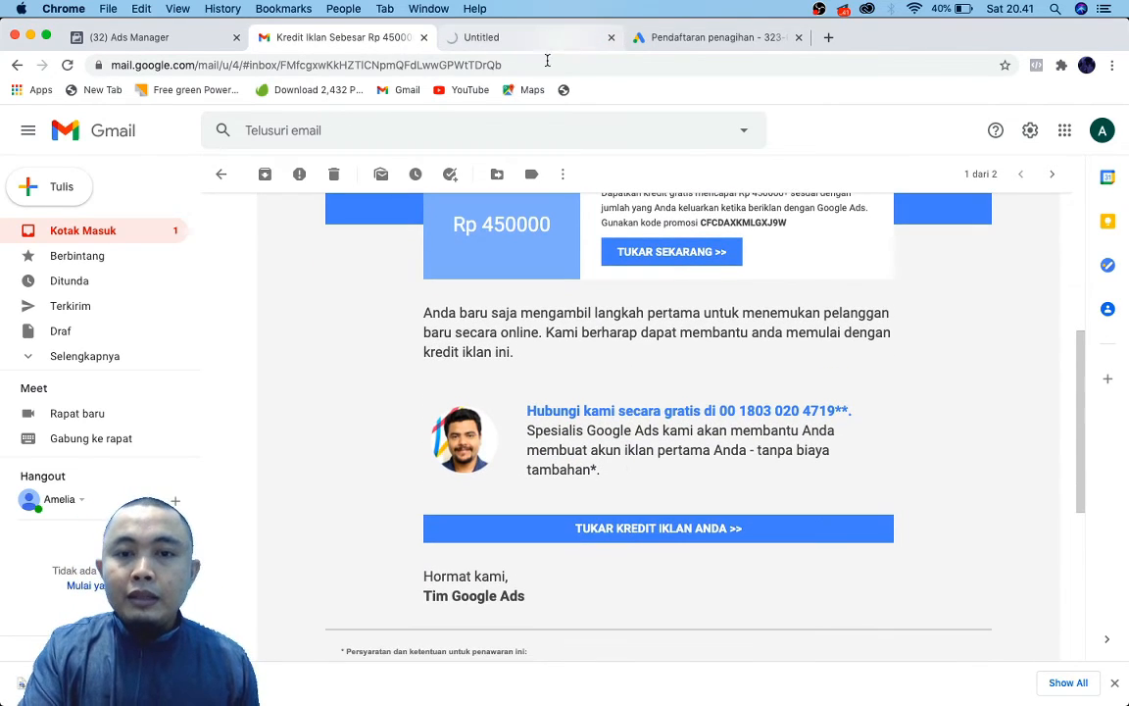
pyautogui.click(485, 37)
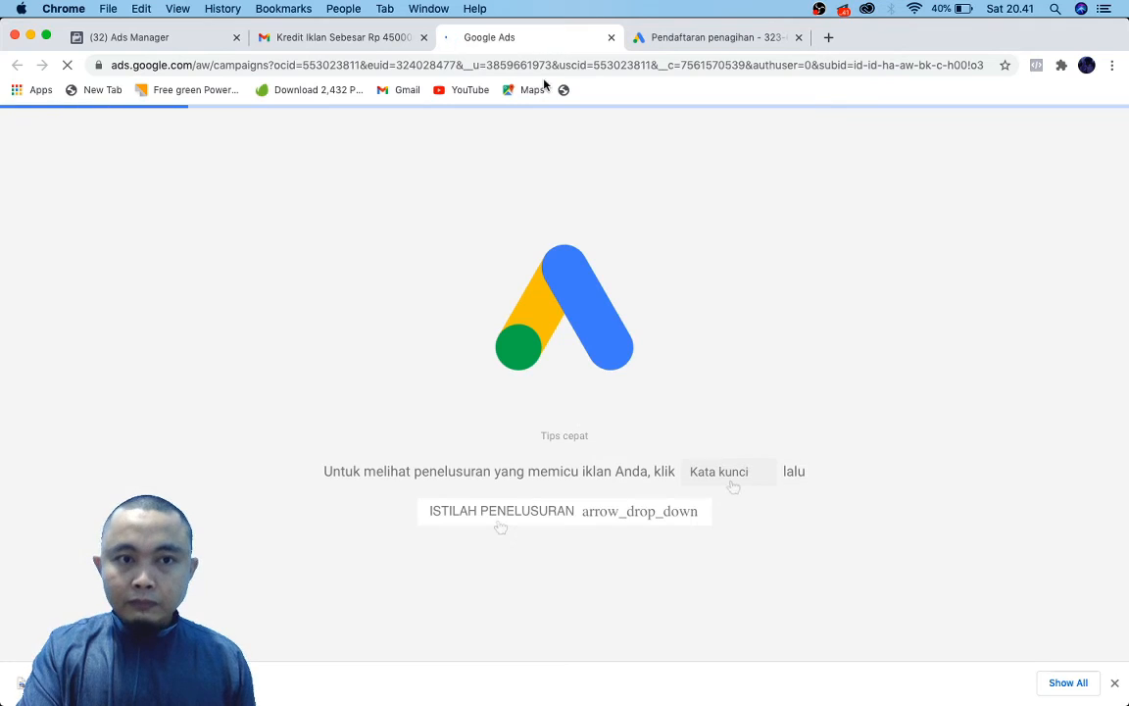
# - Check the loading Kampanye tab, then settle back on the Pendaftaran penagihan billing form
pyautogui.click(380, 40)
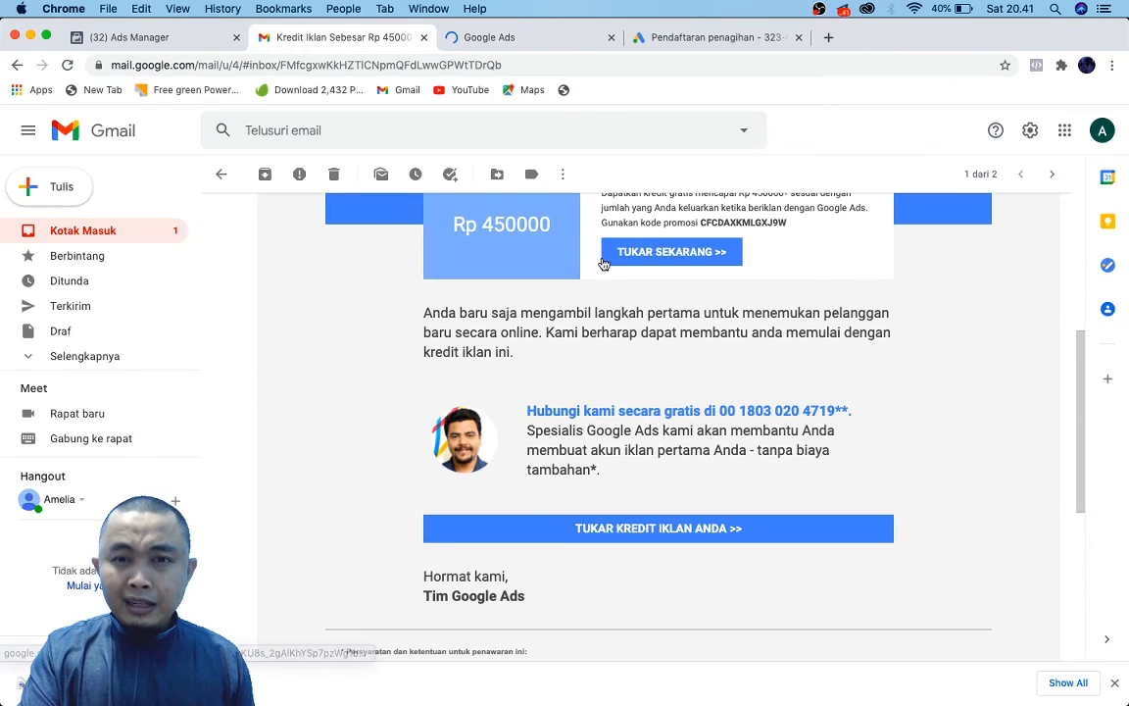
pyautogui.click(521, 41)
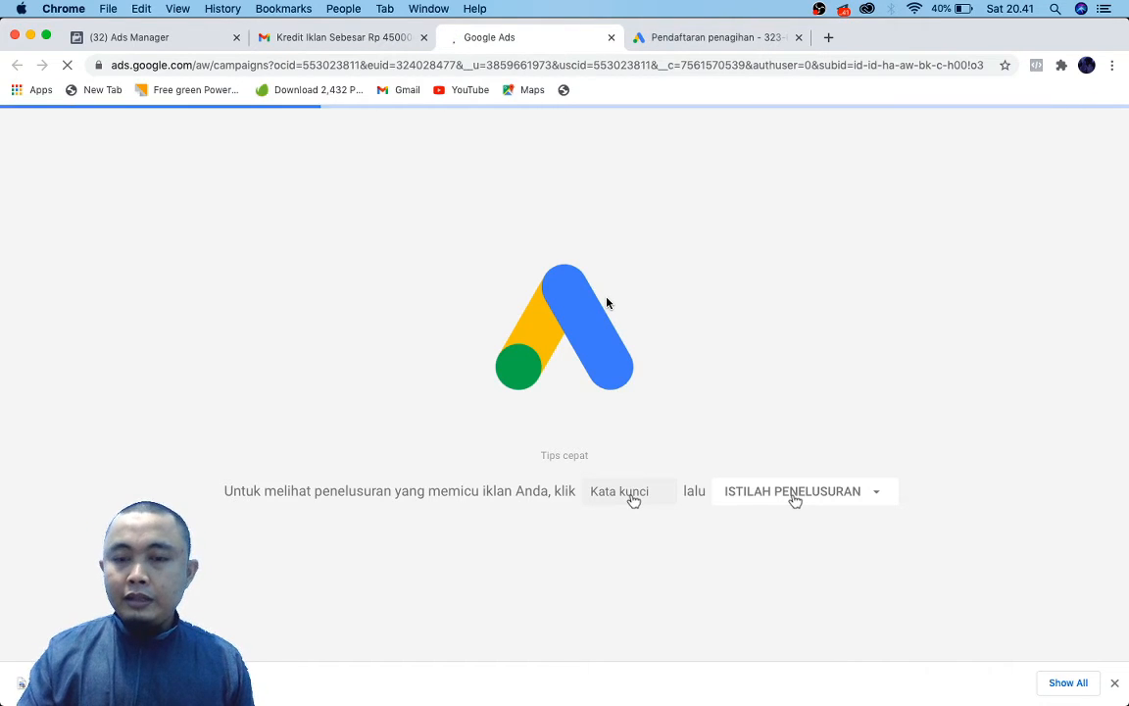
pyautogui.click(725, 39)
pyautogui.scroll(3, 565, 363)
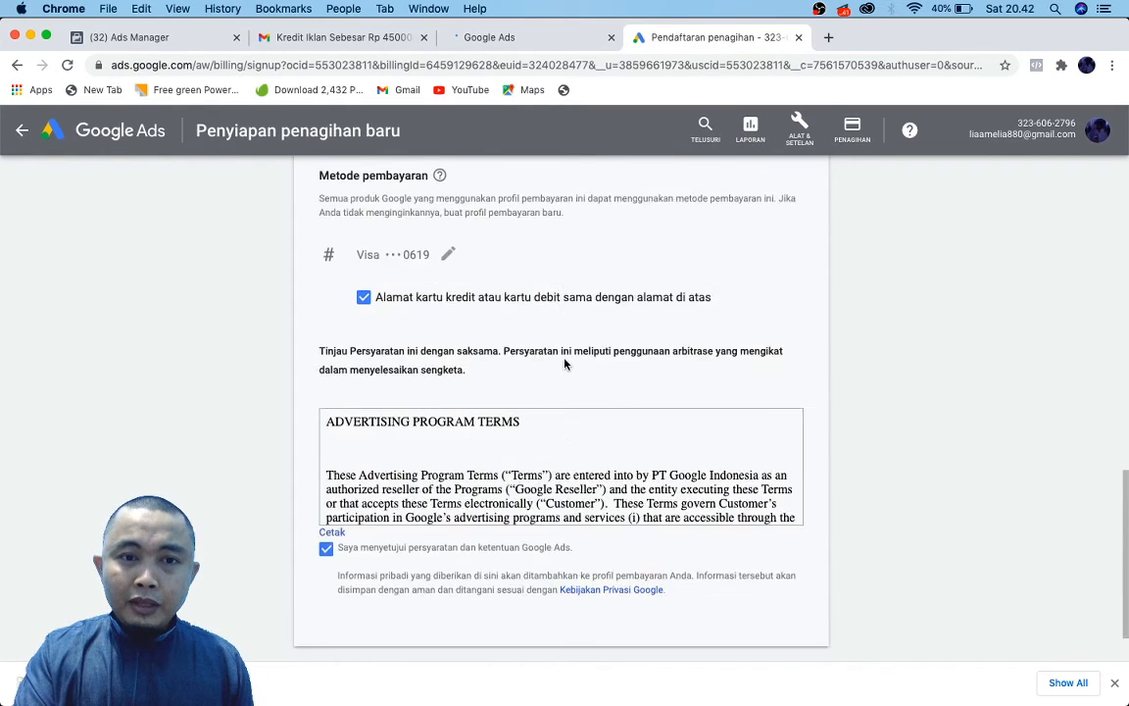
pyautogui.scroll(3, 459, 410)
pyautogui.scroll(-4, 457, 413)
pyautogui.scroll(-3, 458, 412)
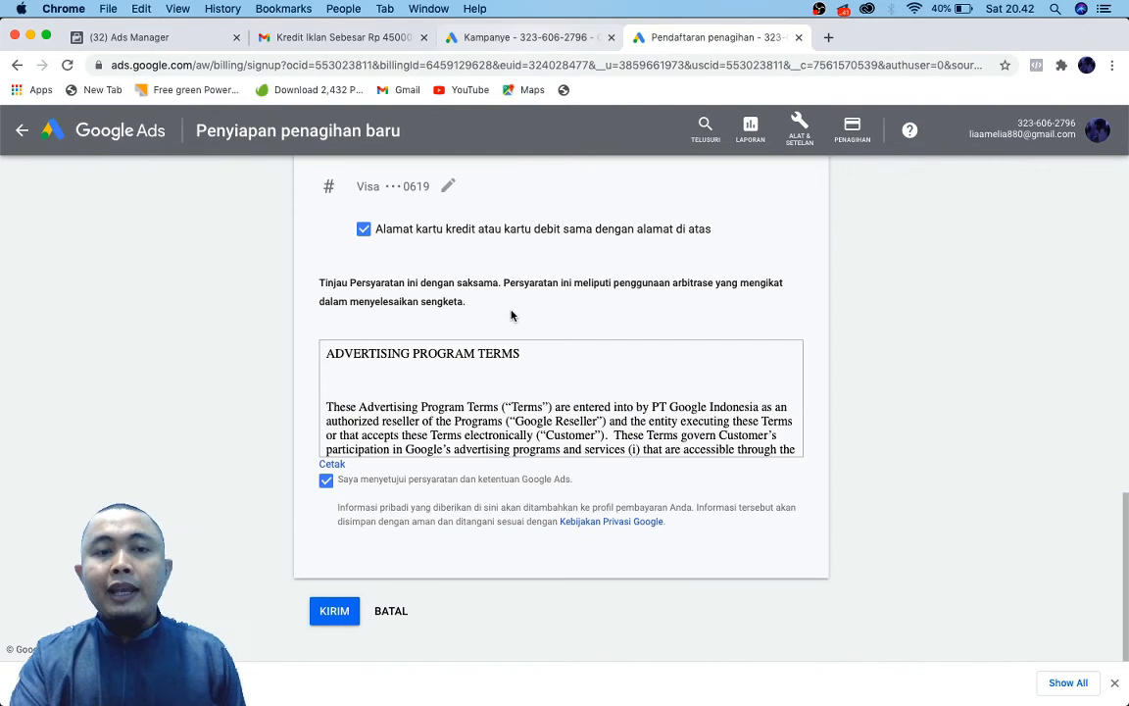
pyautogui.click(516, 47)
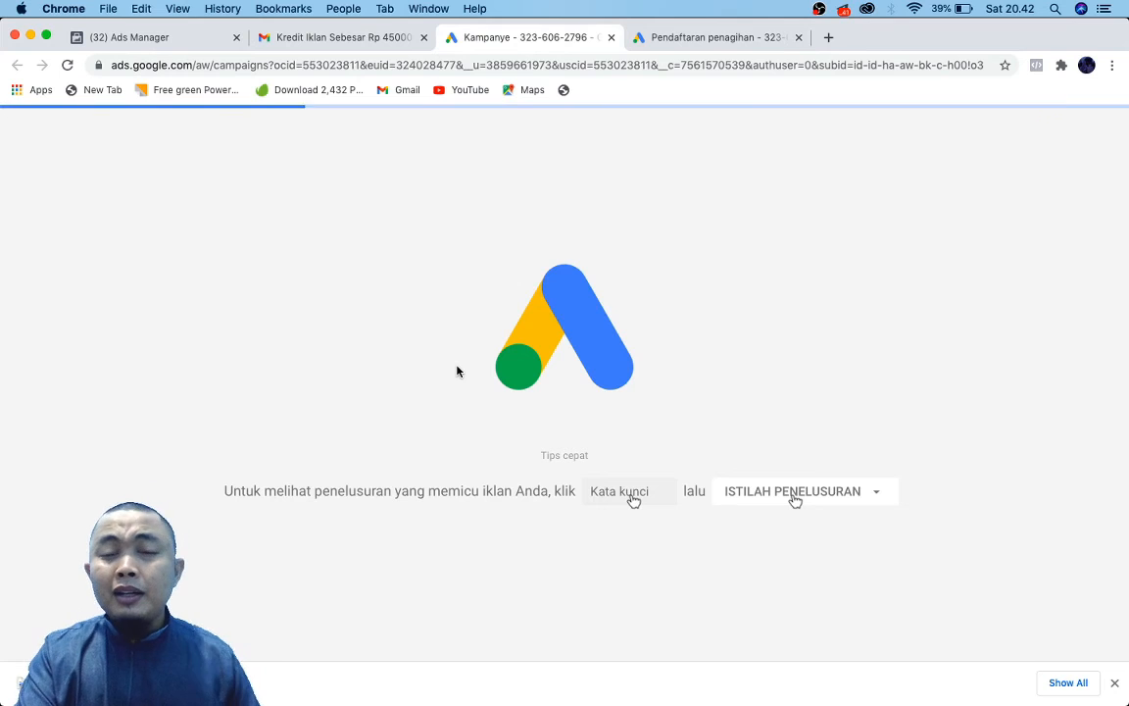
pyautogui.click(730, 41)
pyautogui.scroll(4, 544, 398)
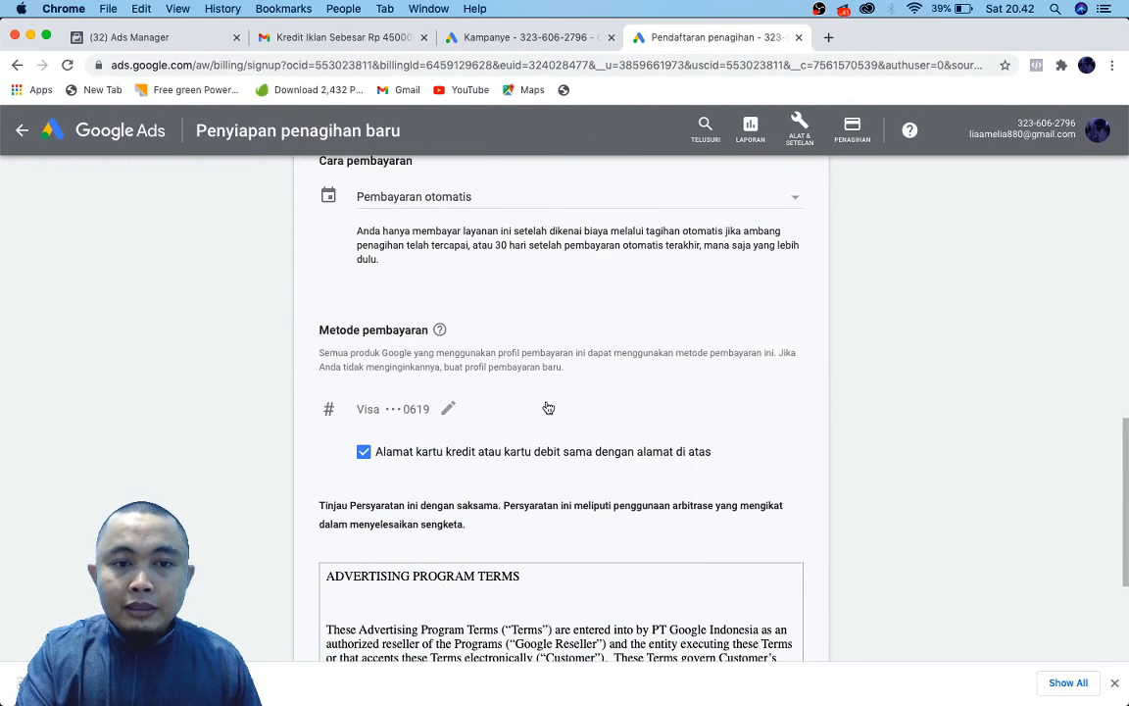
# - Set Cara pembayaran to Pembayaran manual with an amount of Rp 100.000
pyautogui.click(562, 208)
pyautogui.click(502, 227)
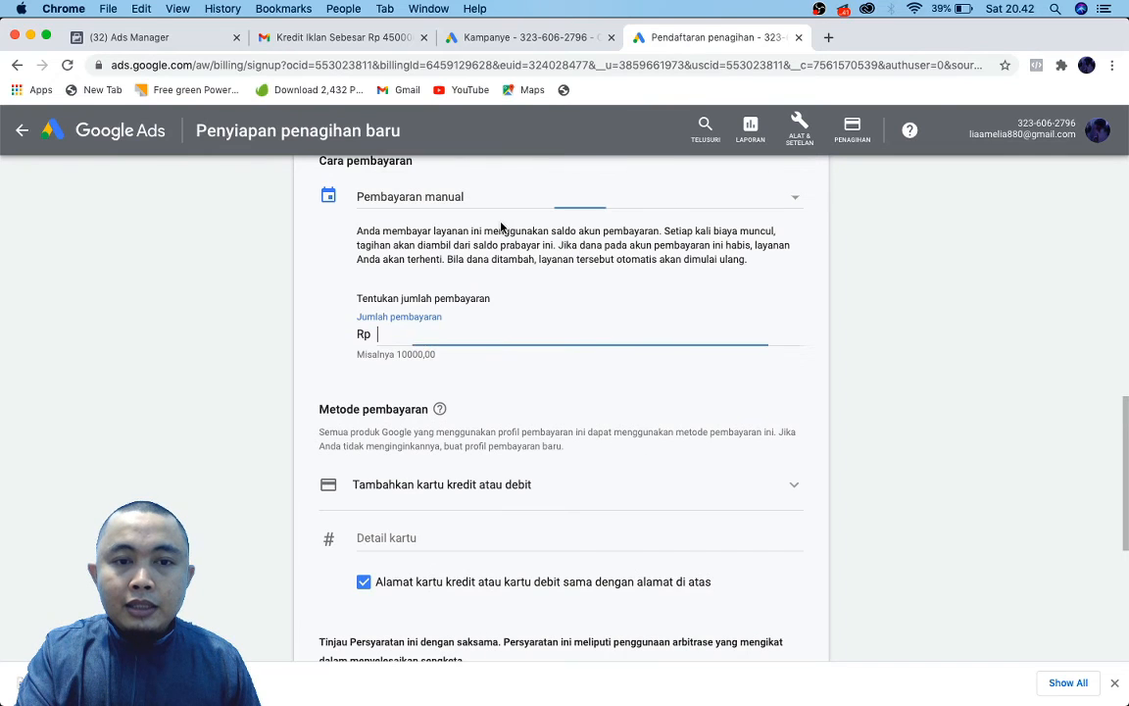
pyautogui.write('1.000.000')
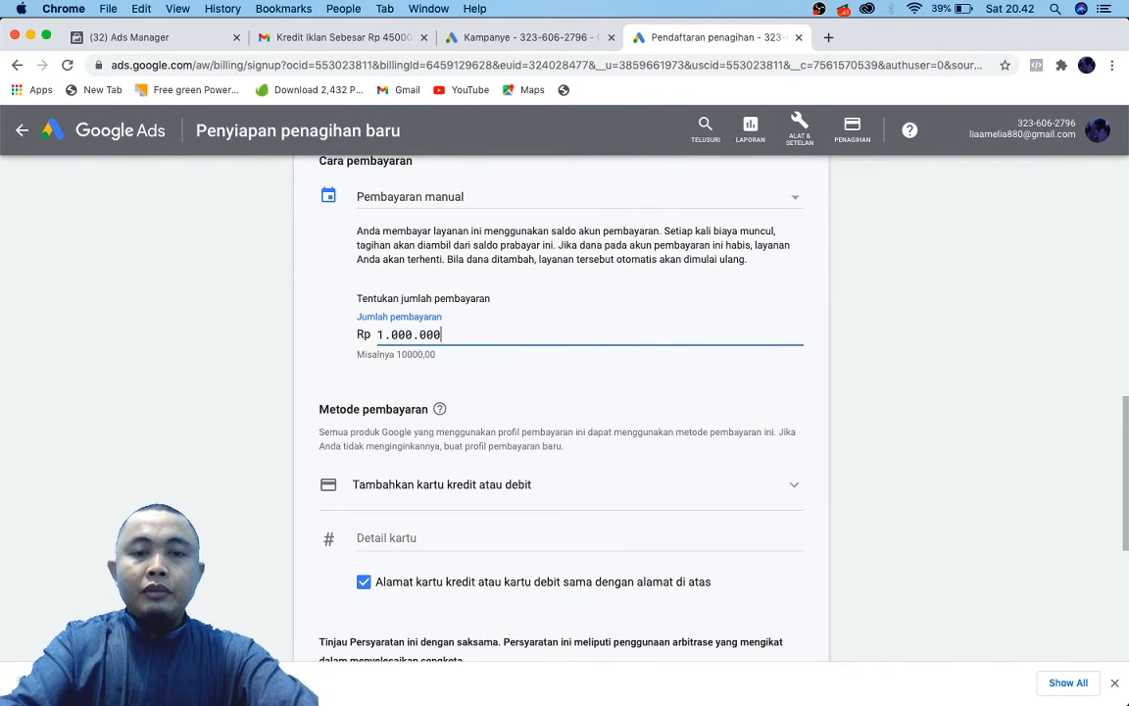
pyautogui.click(471, 326)
pyautogui.press('BackSpace')
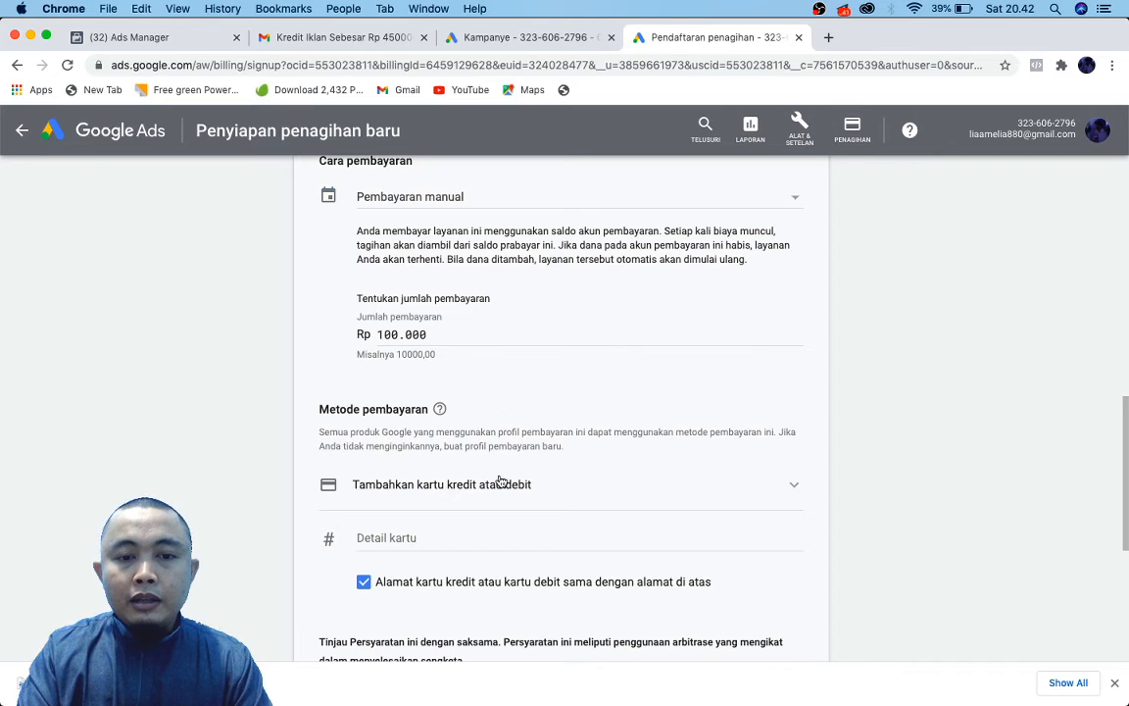
# - Choose Transfer uang as Metode pembayaran and submit the billing setup with KIRIM
pyautogui.click(502, 494)
pyautogui.scroll(-2, 502, 494)
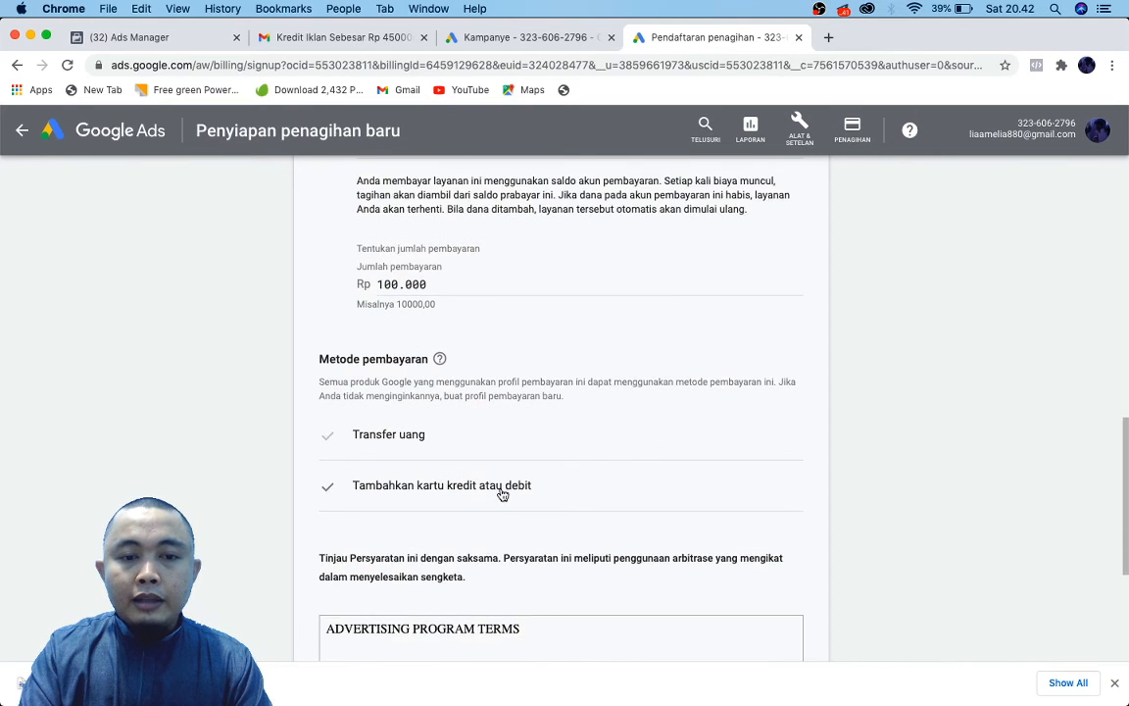
pyautogui.click(520, 429)
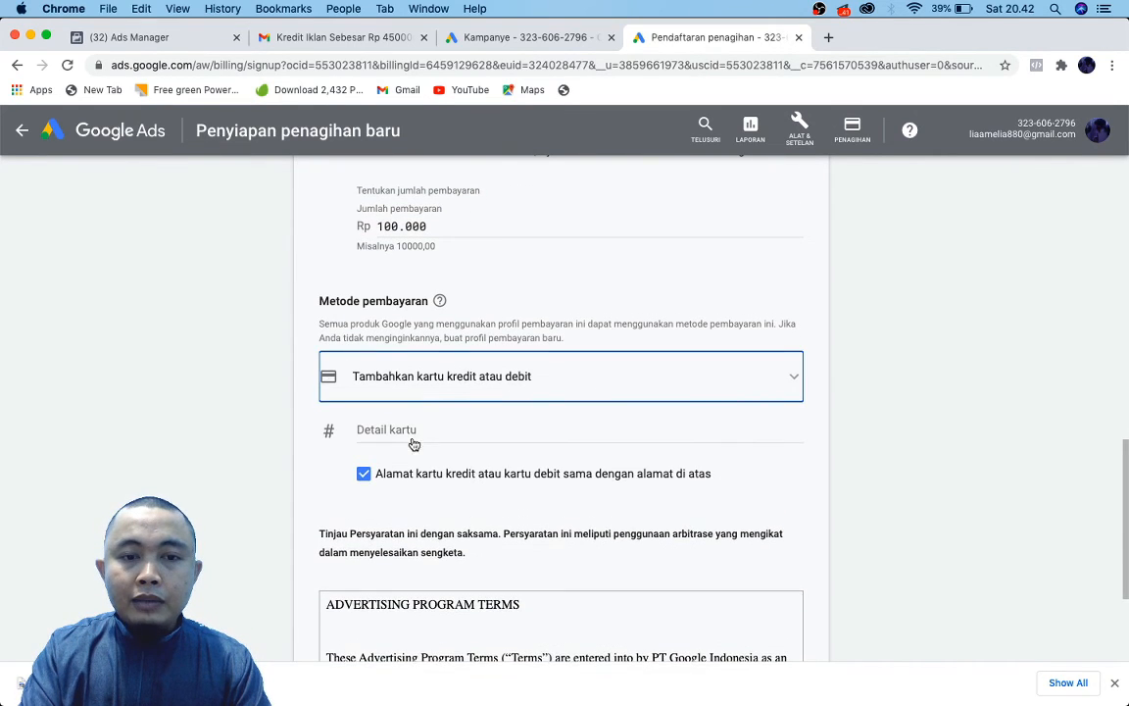
pyautogui.click(522, 388)
pyautogui.click(440, 378)
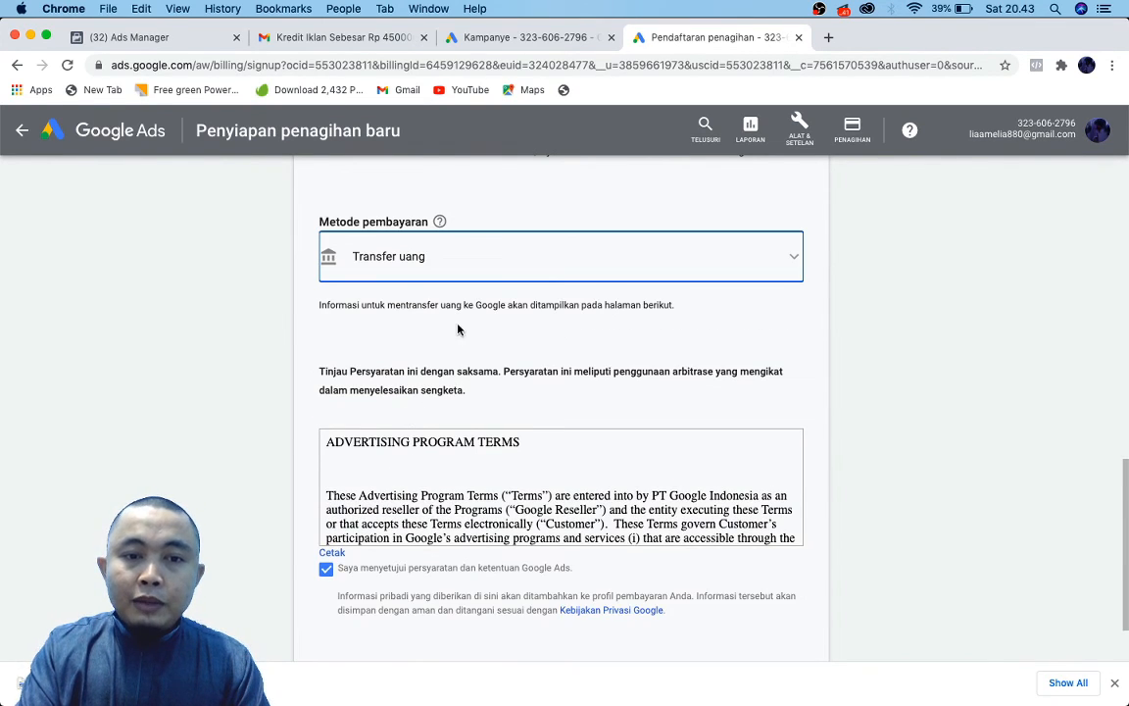
pyautogui.scroll(-10, 484, 444)
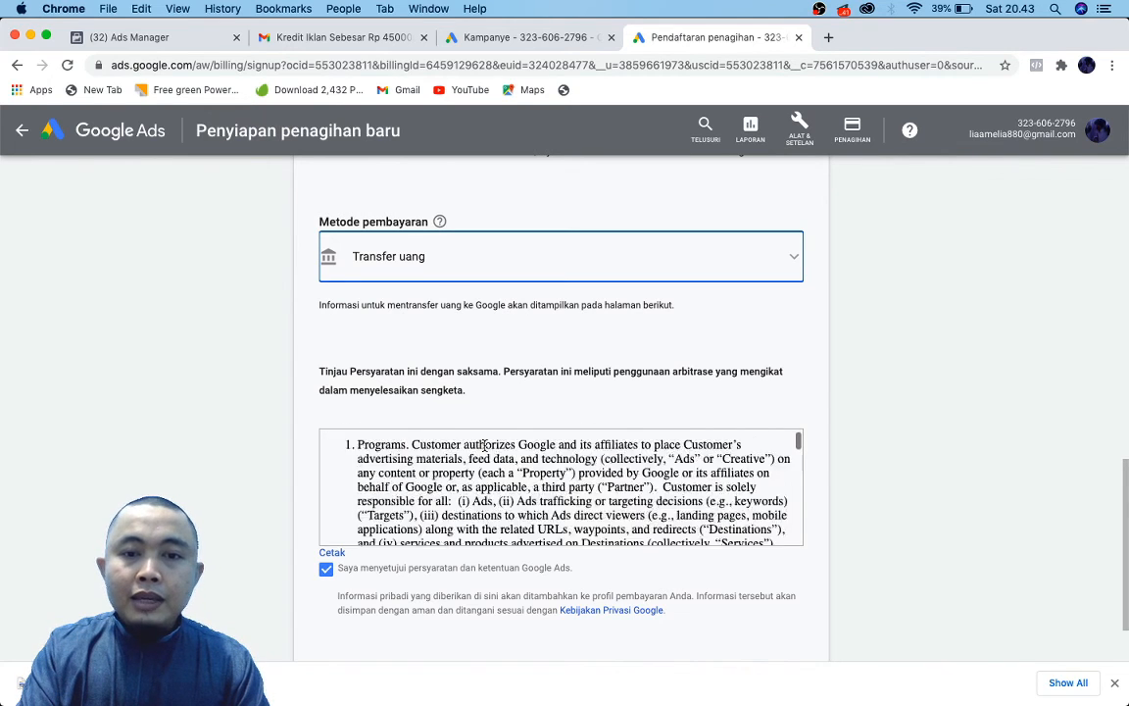
pyautogui.scroll(-2, 593, 296)
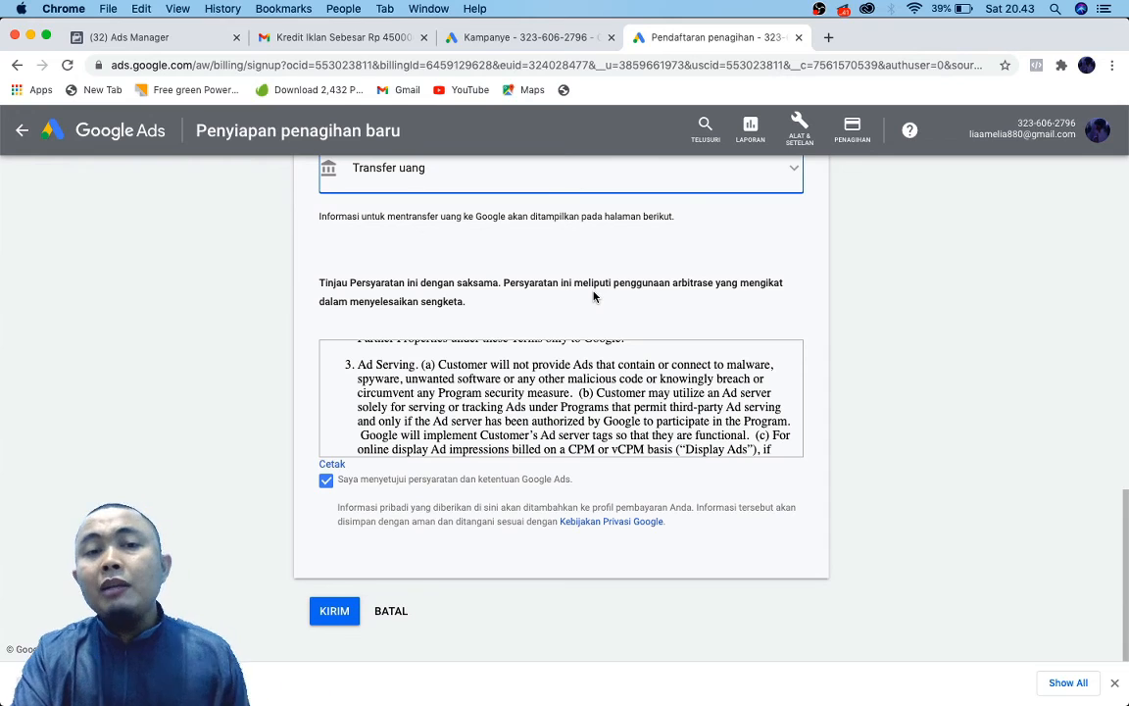
pyautogui.scroll(7, 593, 296)
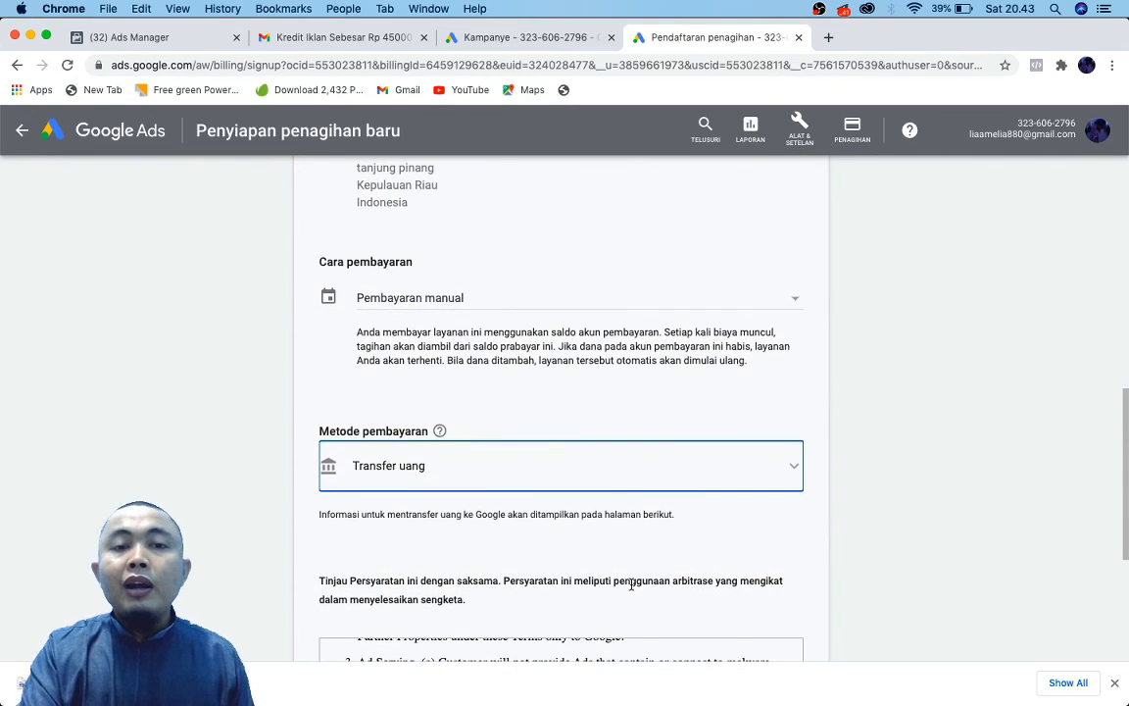
pyautogui.scroll(-7, 631, 584)
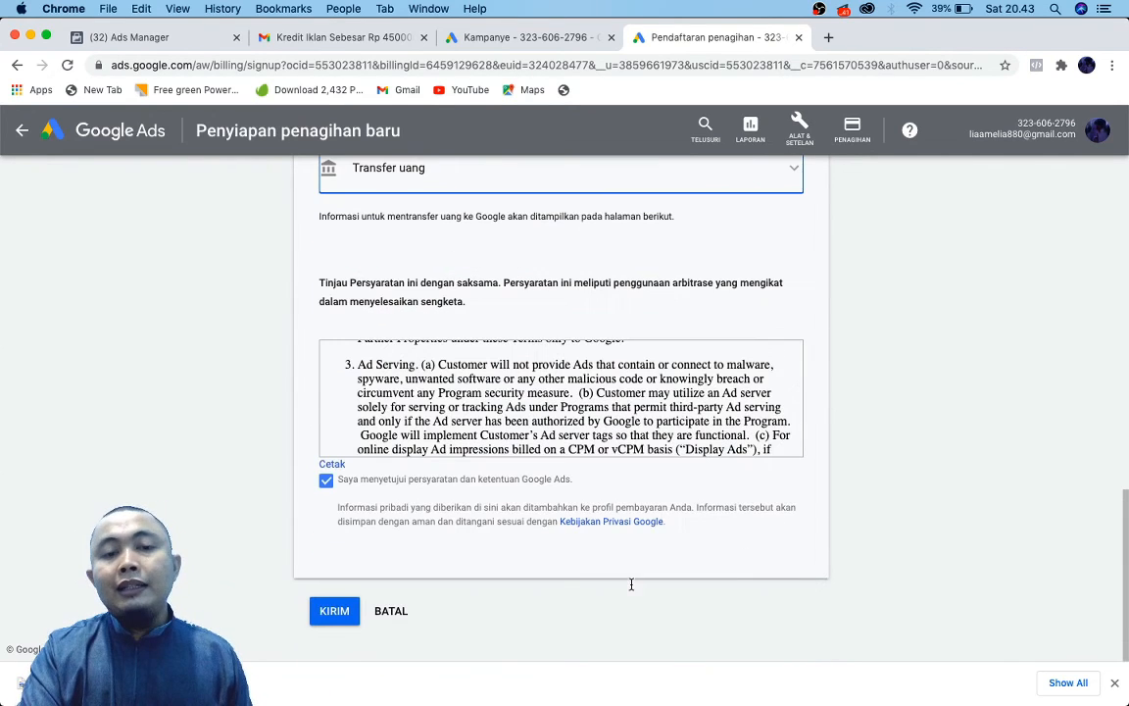
pyautogui.click(338, 623)
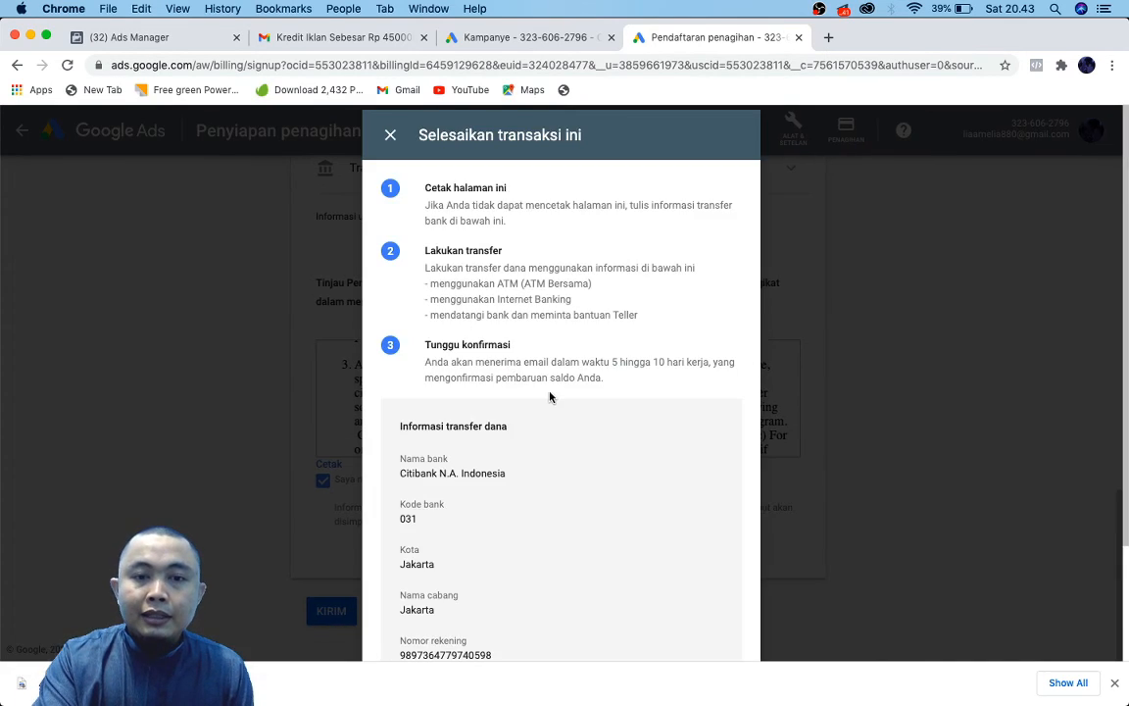
# - Read the Citibank N.A. Indonesia transfer details, then close the 'Selesaikan transaksi ini' dialog
pyautogui.scroll(-2, 544, 396)
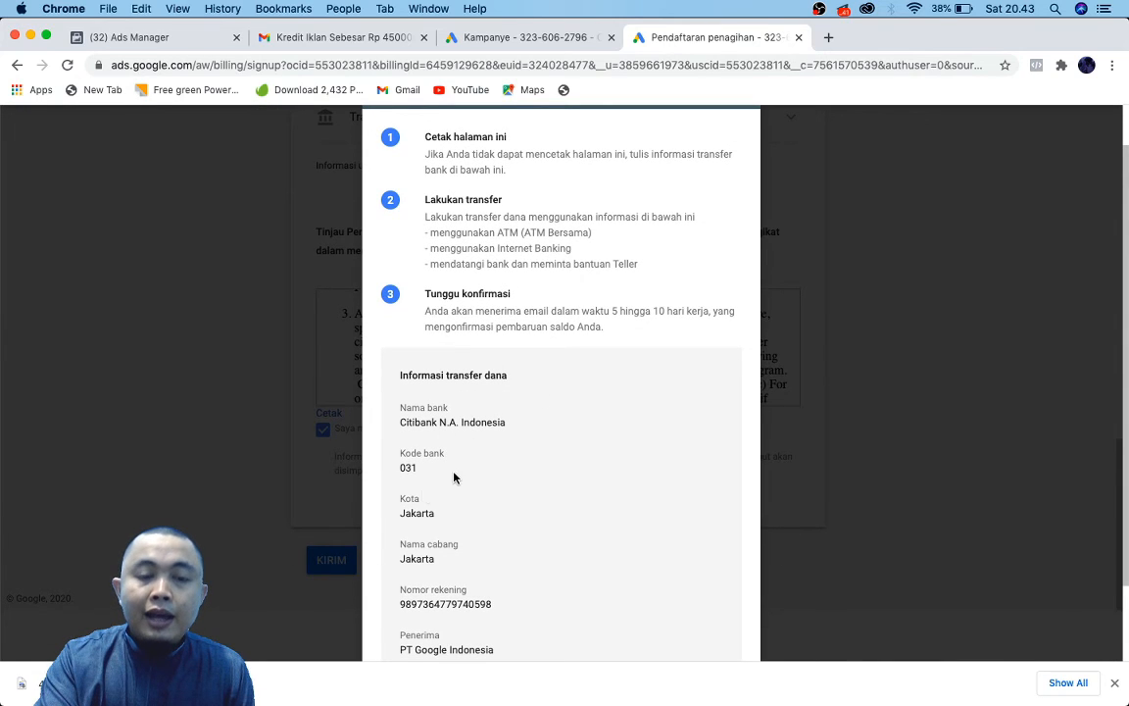
pyautogui.scroll(-3, 432, 505)
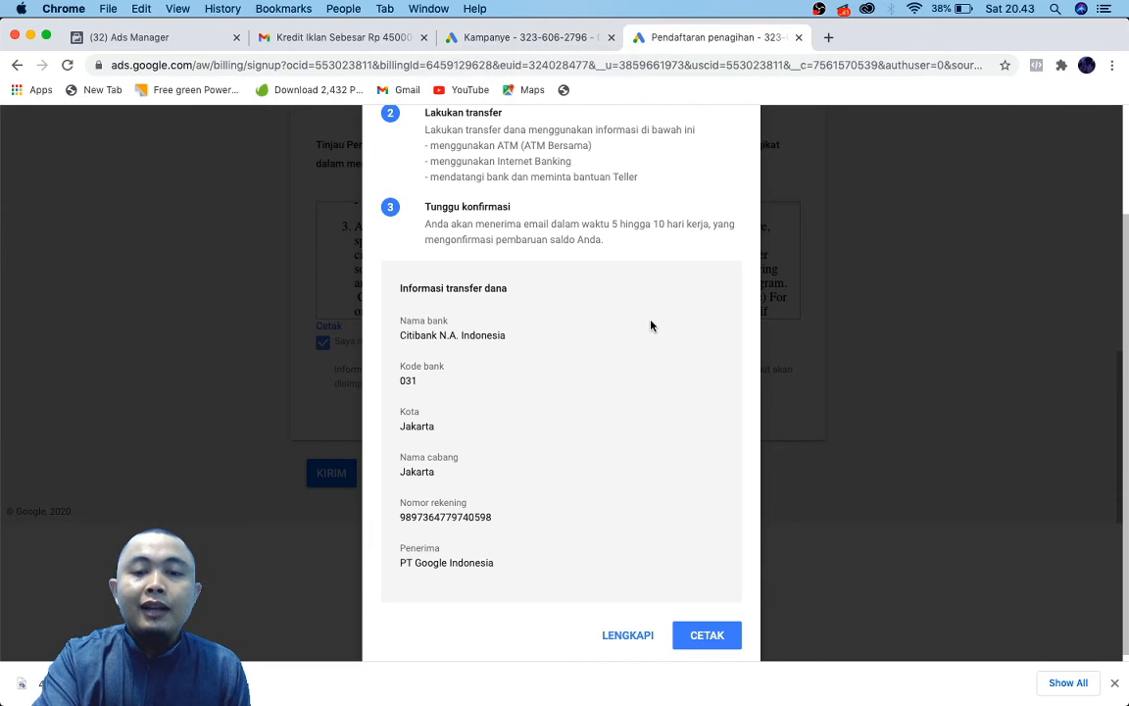
pyautogui.scroll(5, 690, 367)
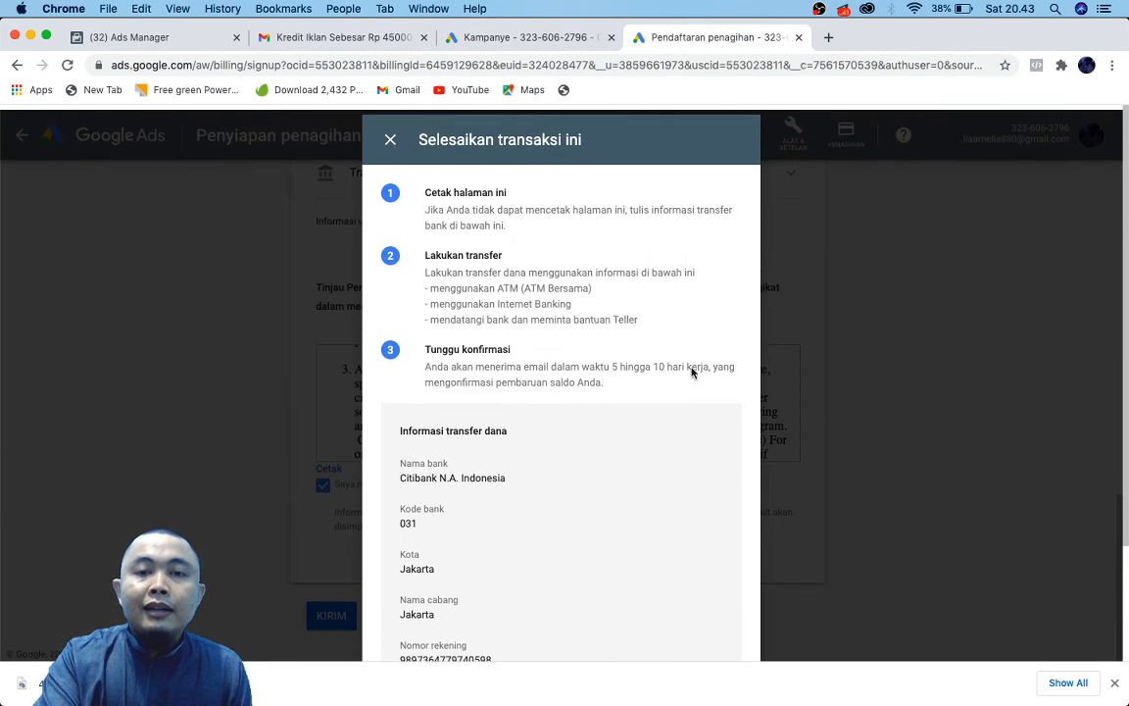
pyautogui.click(388, 138)
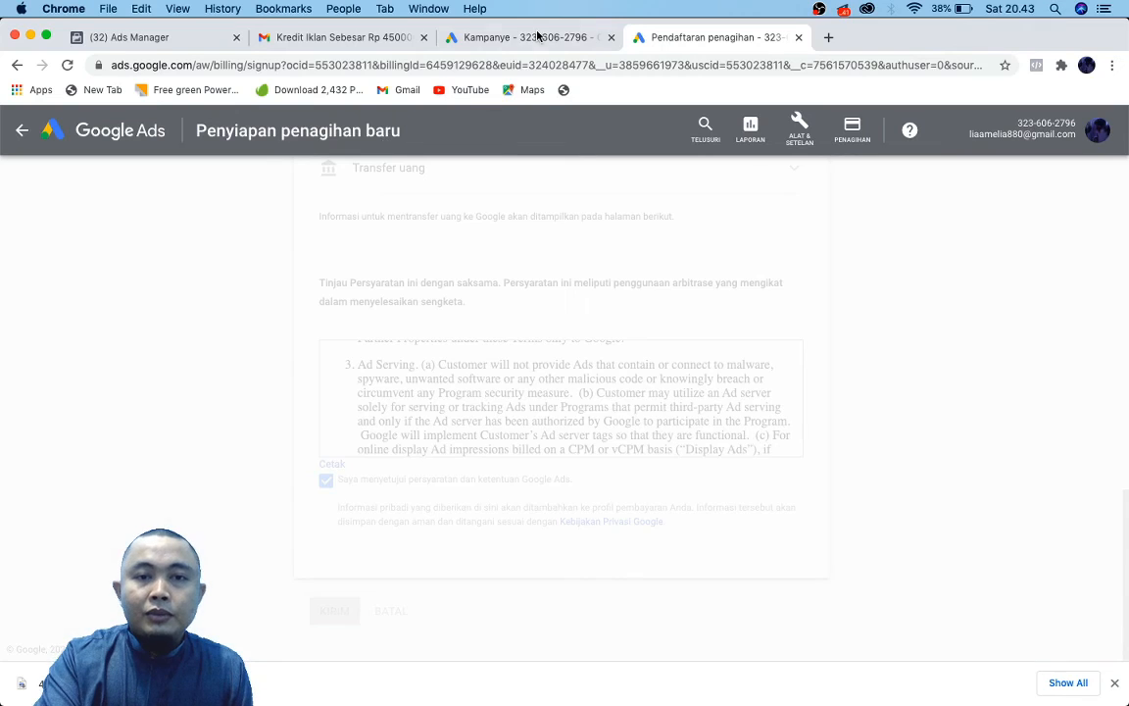
# - On the Kampanye tab, choose Promosi from the PENAGIHAN menu
pyautogui.click(538, 37)
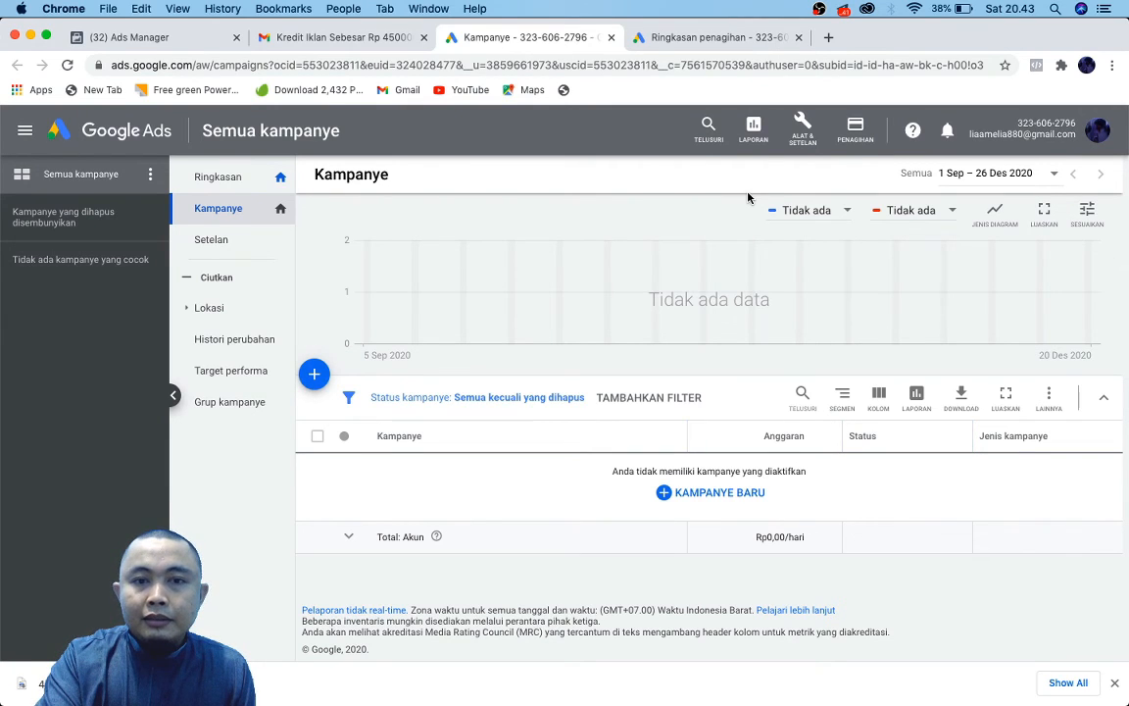
pyautogui.click(854, 125)
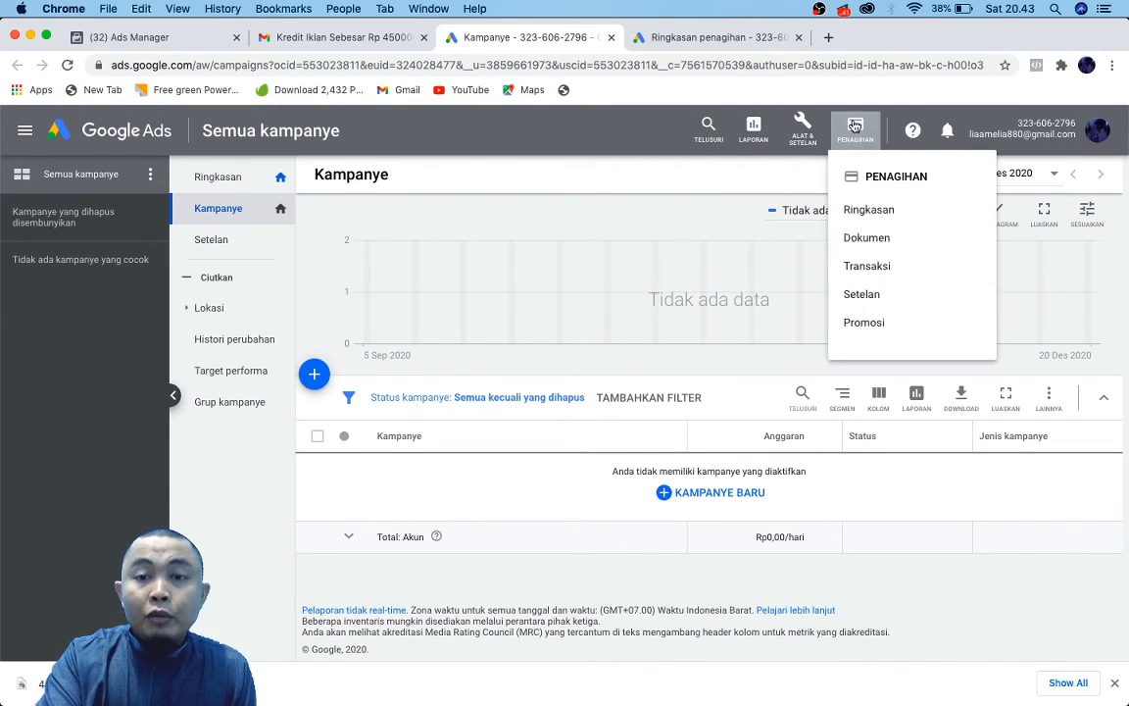
pyautogui.click(876, 325)
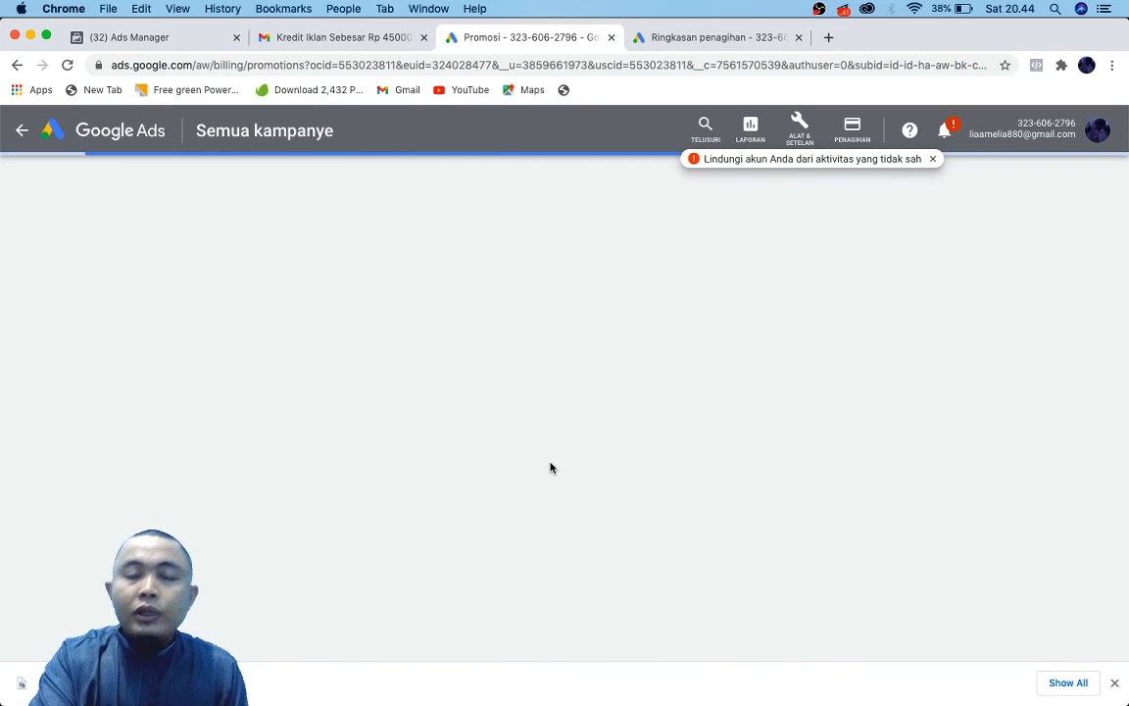
# - Select and copy the full promo code from the Rp 450000 email, then return to Promosi
pyautogui.click(333, 40)
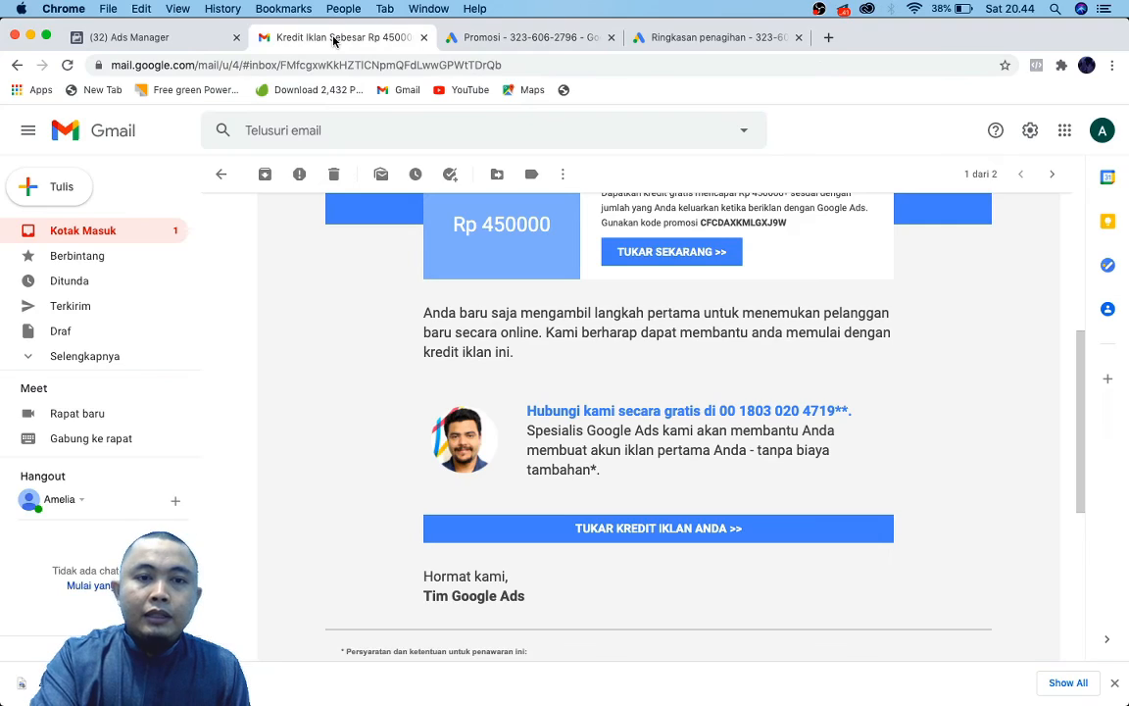
pyautogui.scroll(-2, 527, 412)
pyautogui.scroll(3, 527, 411)
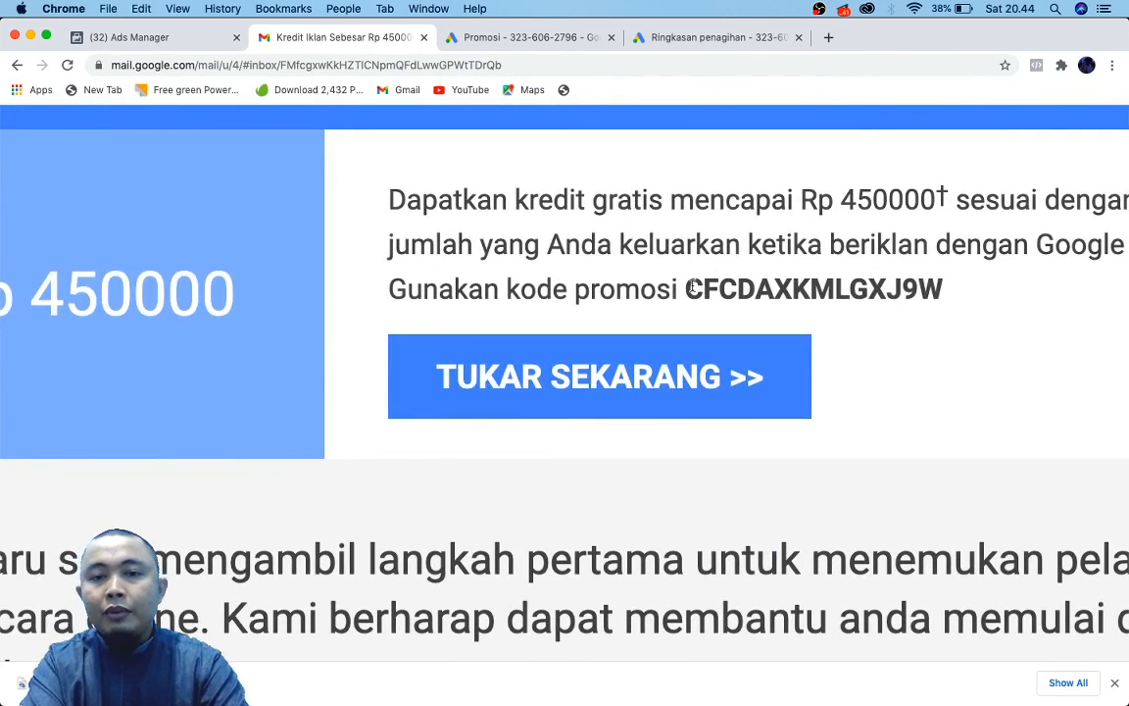
pyautogui.moveTo(702, 277); pyautogui.dragTo(771, 278)
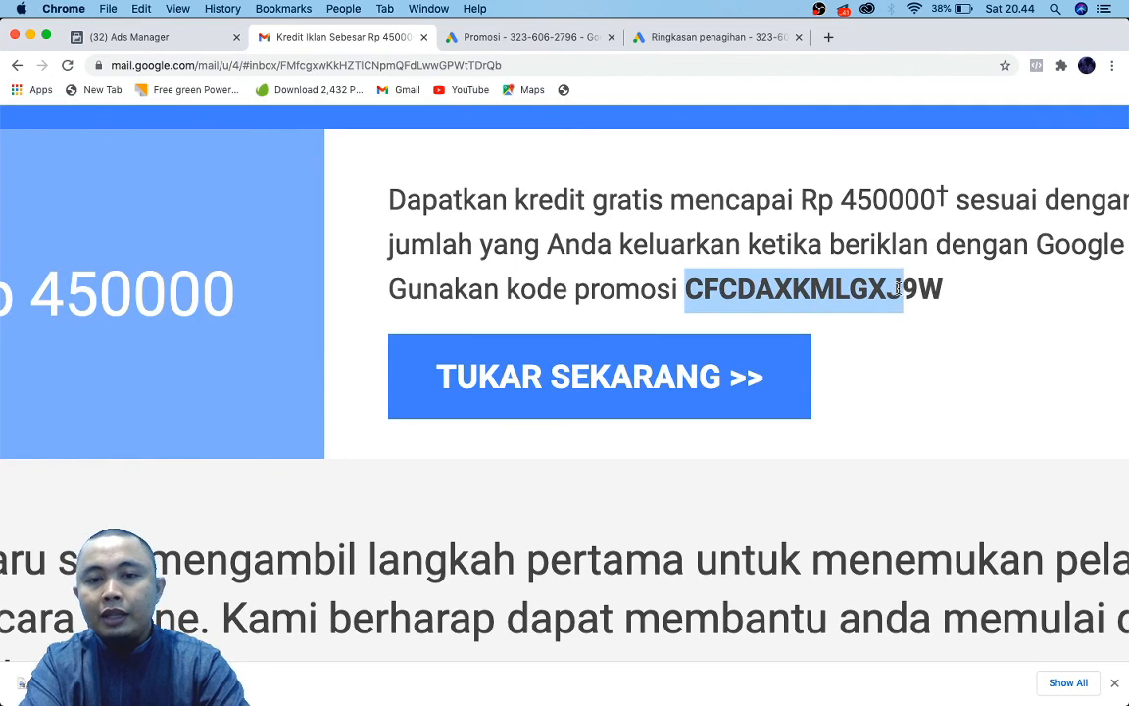
pyautogui.moveTo(898, 289); pyautogui.dragTo(941, 285)
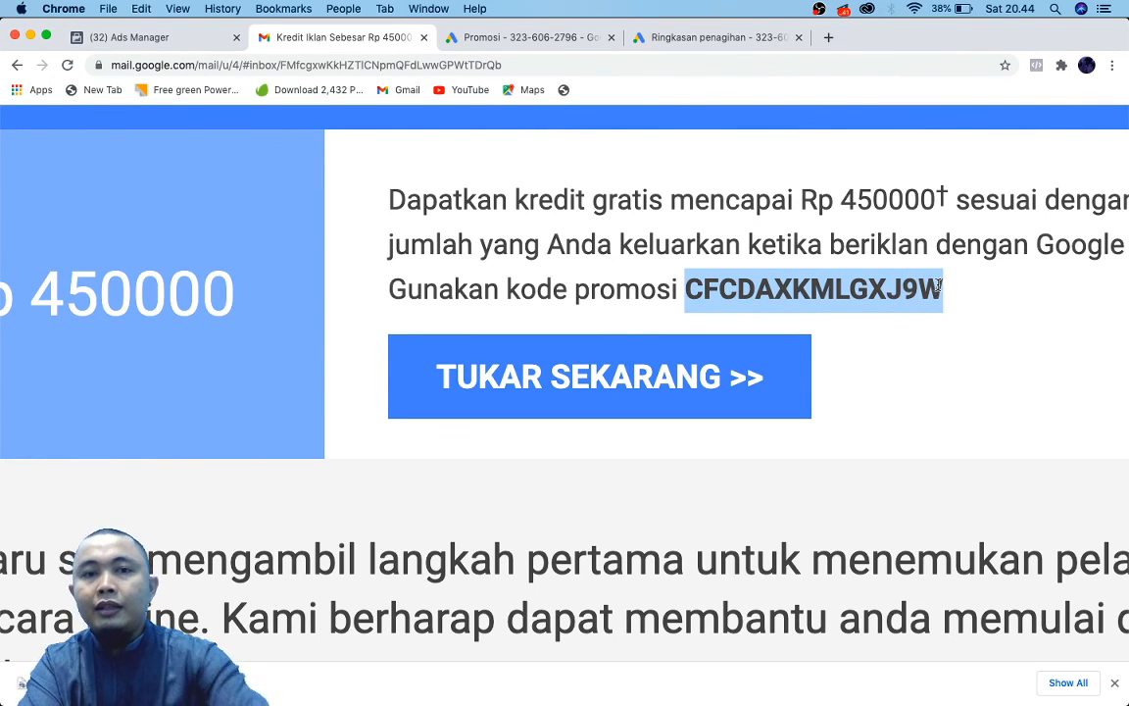
pyautogui.click(530, 35)
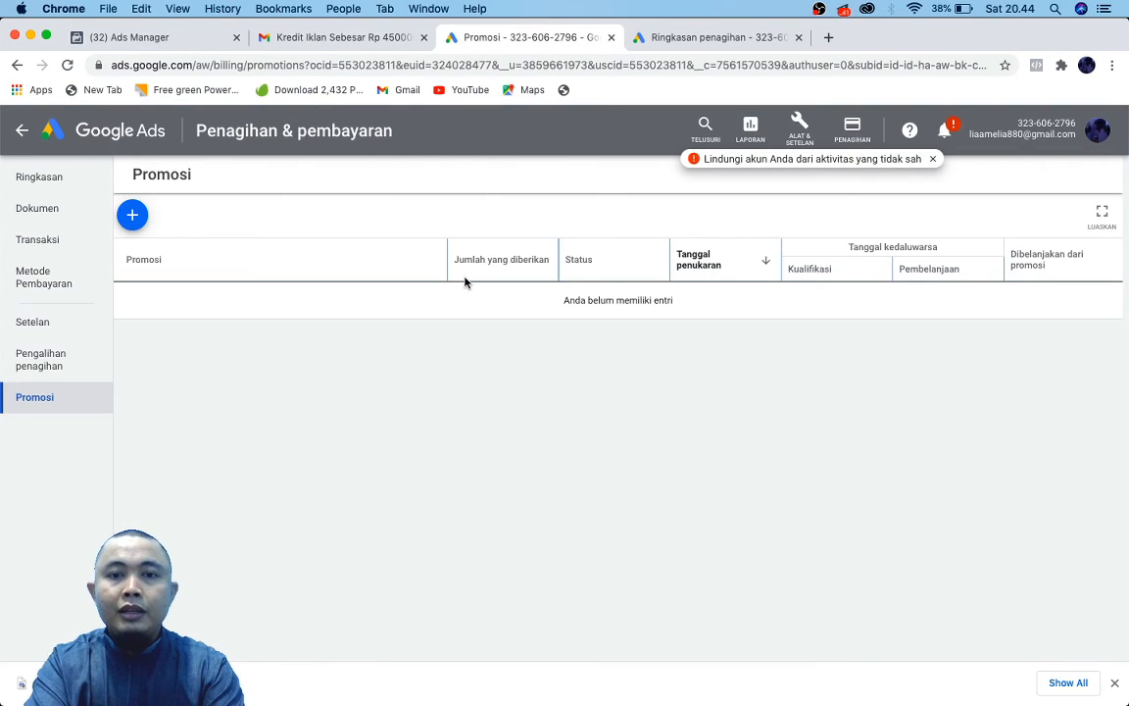
# - Add a new promotion by pasting the copied promo code and submitting it with KIRIM
pyautogui.click(132, 215)
pyautogui.click(330, 367)
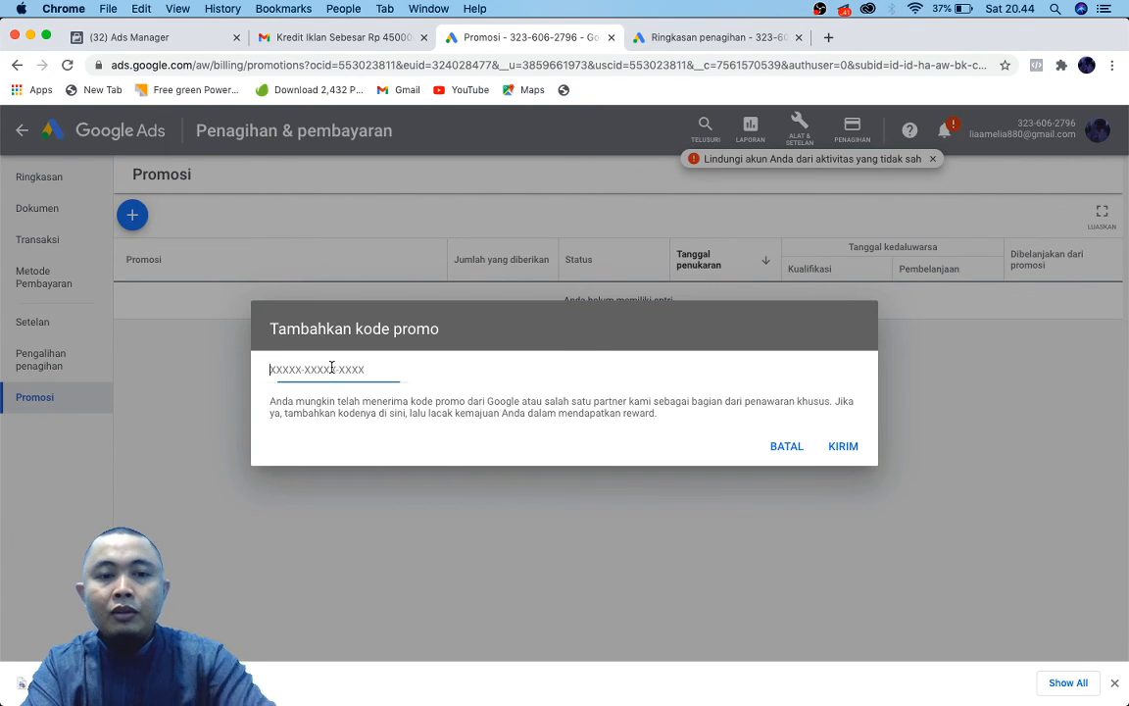
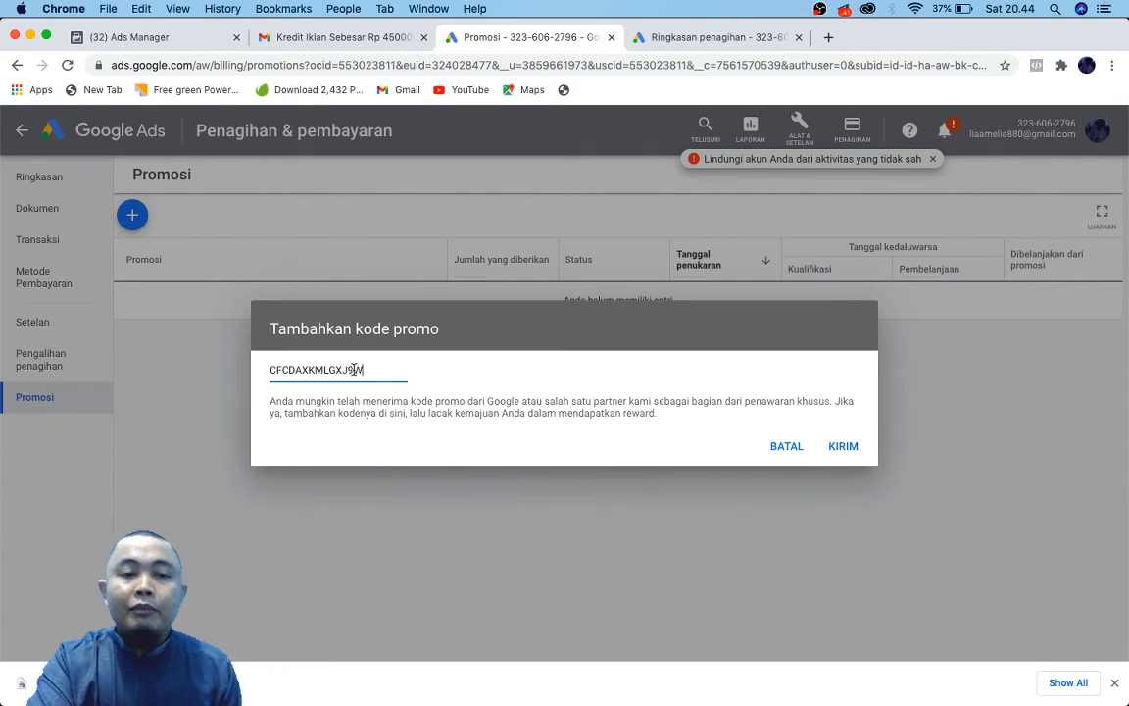
pyautogui.click(833, 446)
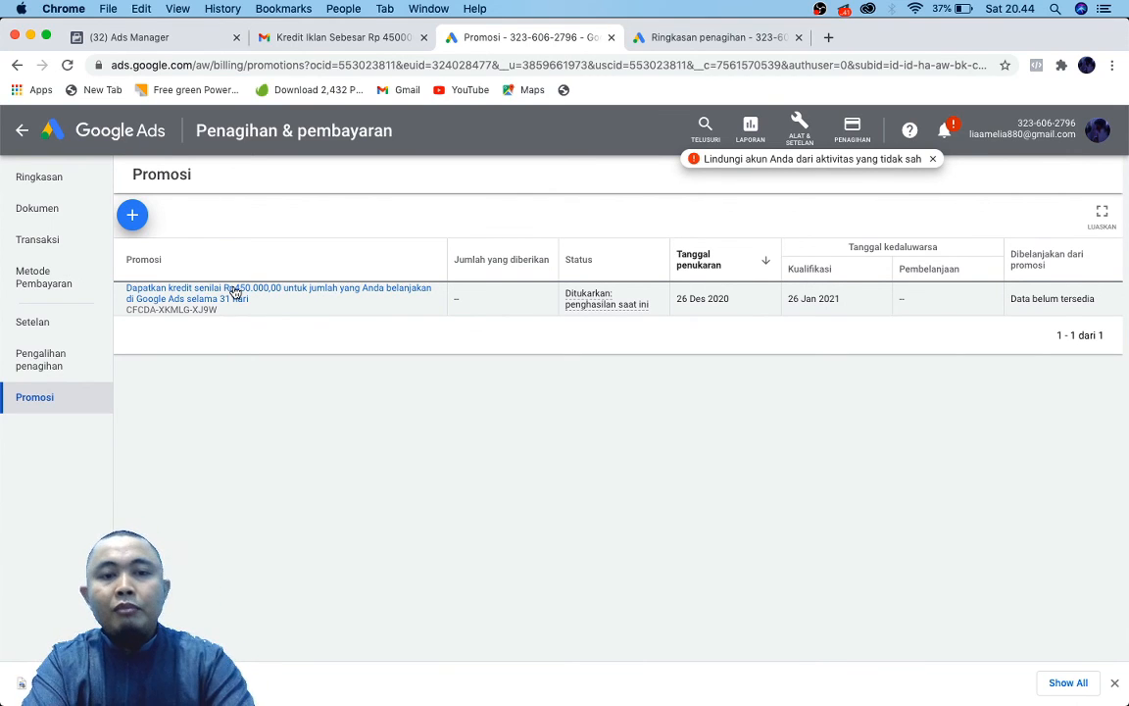
# - Confirm the Rp450.000,00 credit redeemed on 26 Des 2020, then view Ringkasan penagihan
pyautogui.scroll(5, 235, 292)
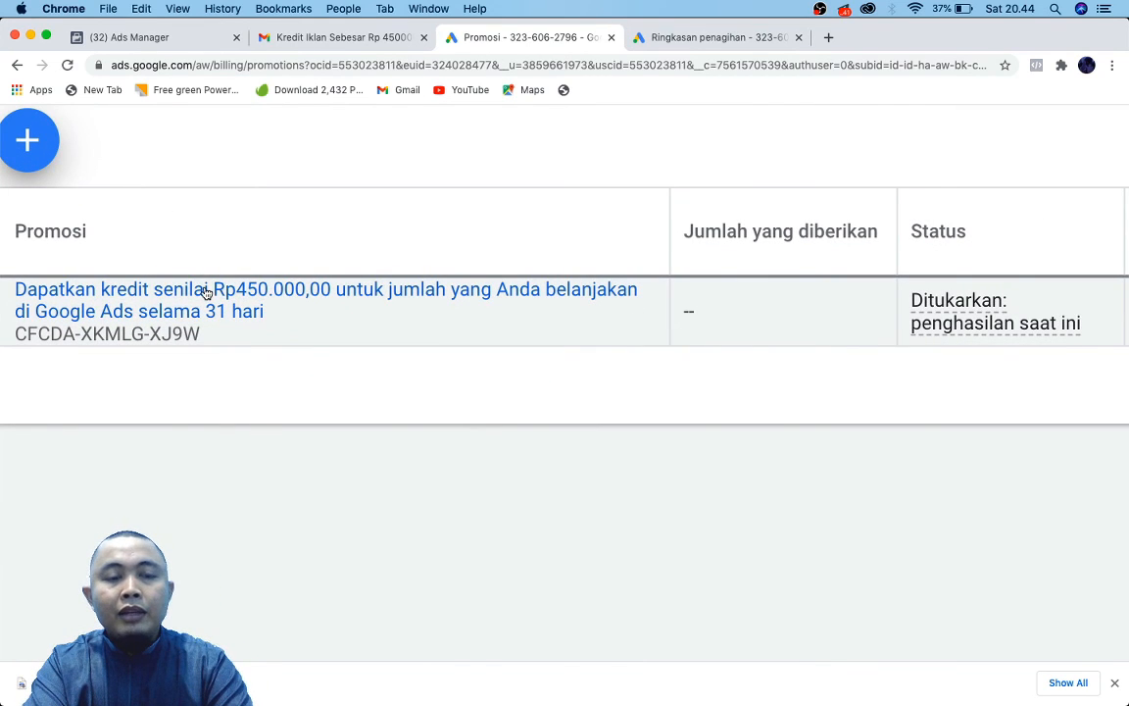
pyautogui.scroll(-5, 81, 316)
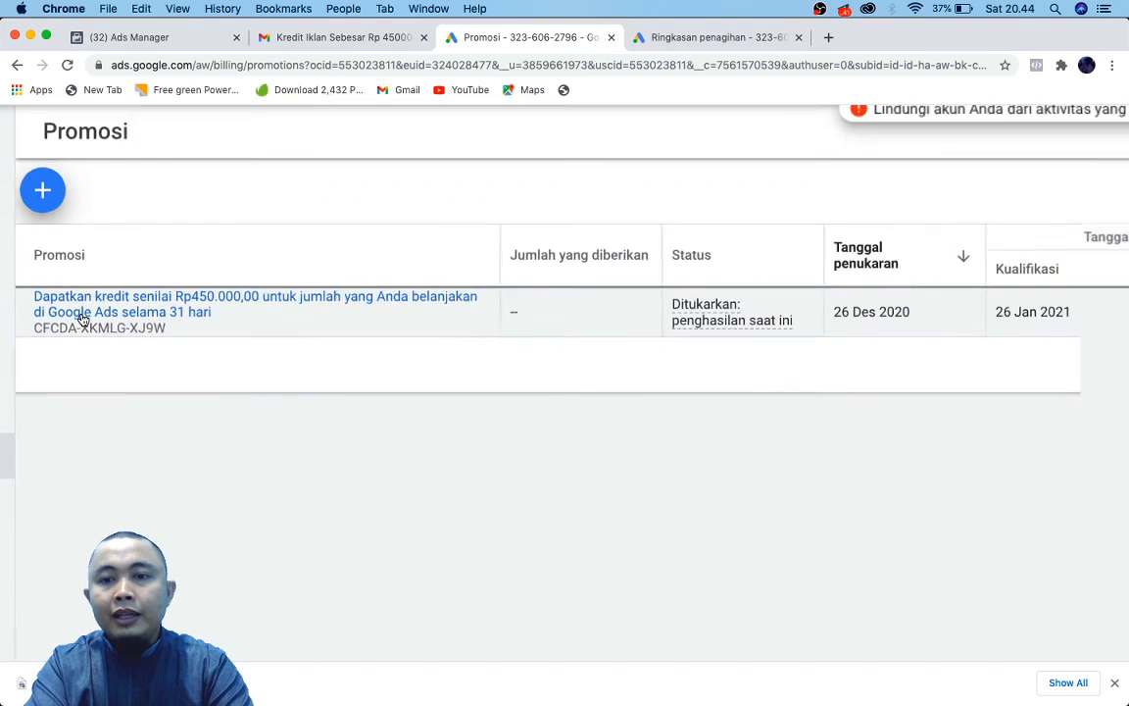
pyautogui.scroll(-2, 82, 320)
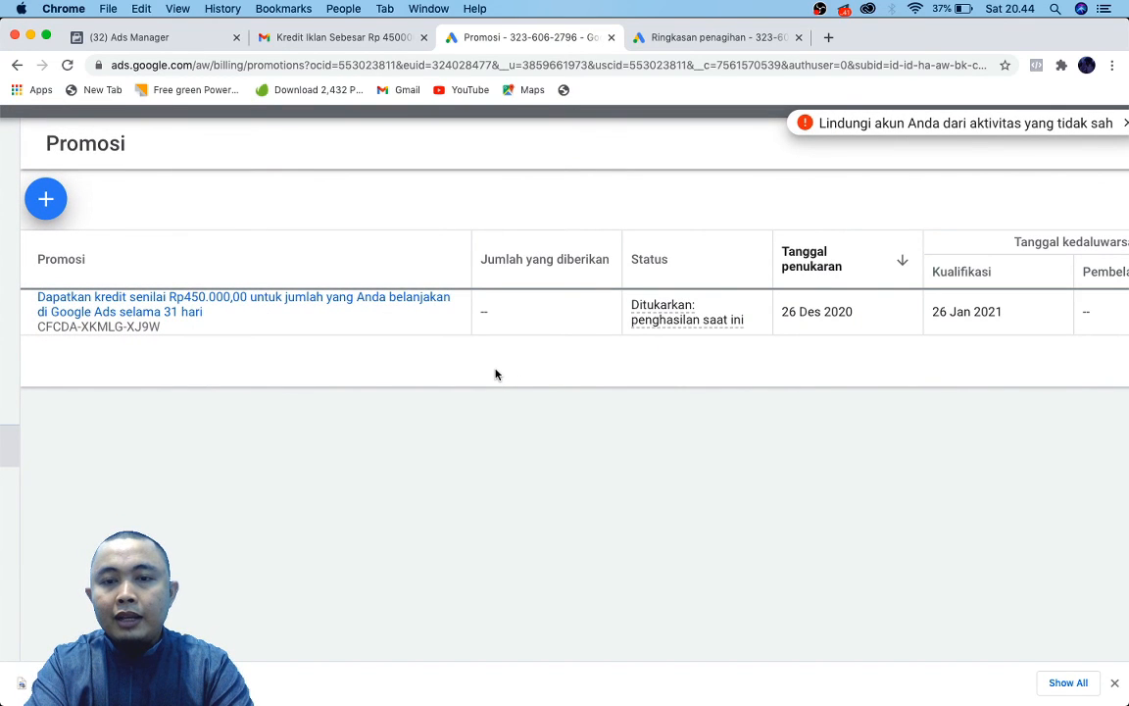
pyautogui.scroll(-2, 495, 373)
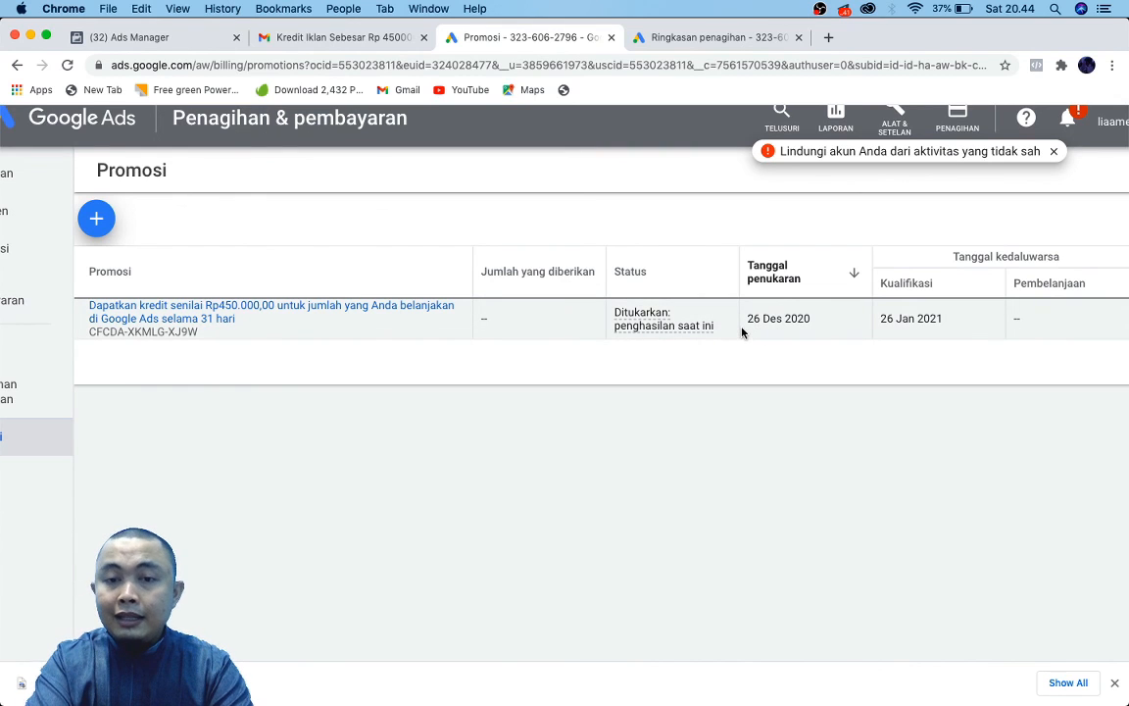
pyautogui.scroll(5, 751, 334)
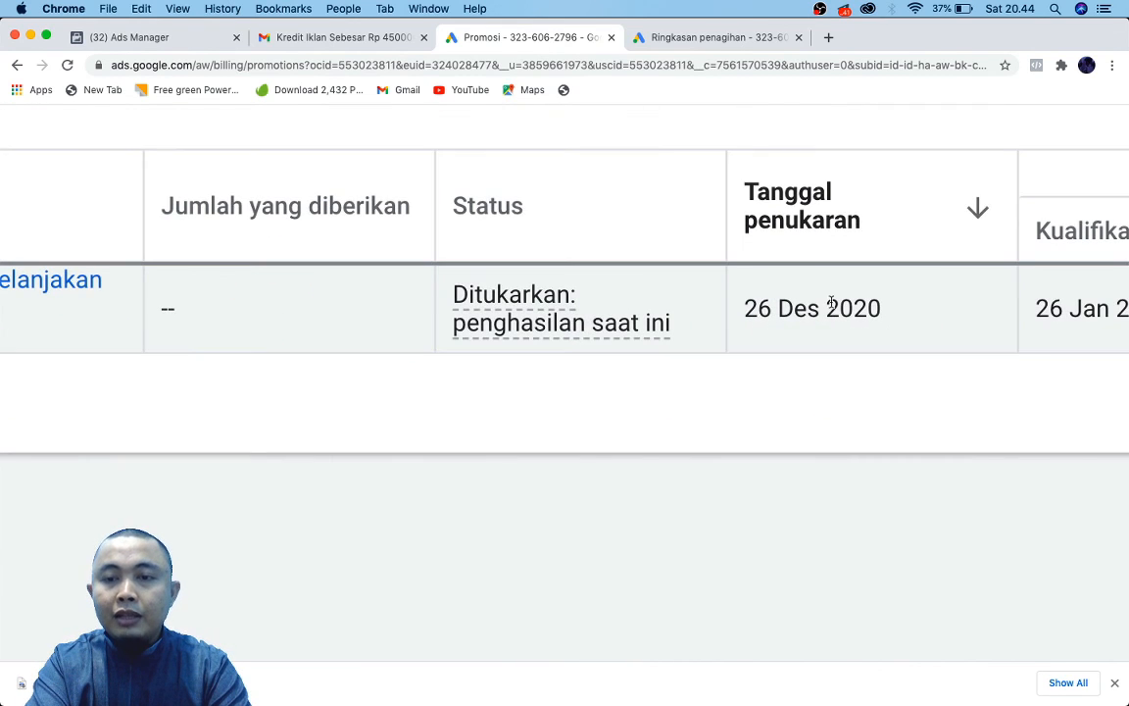
pyautogui.scroll(-2, 868, 335)
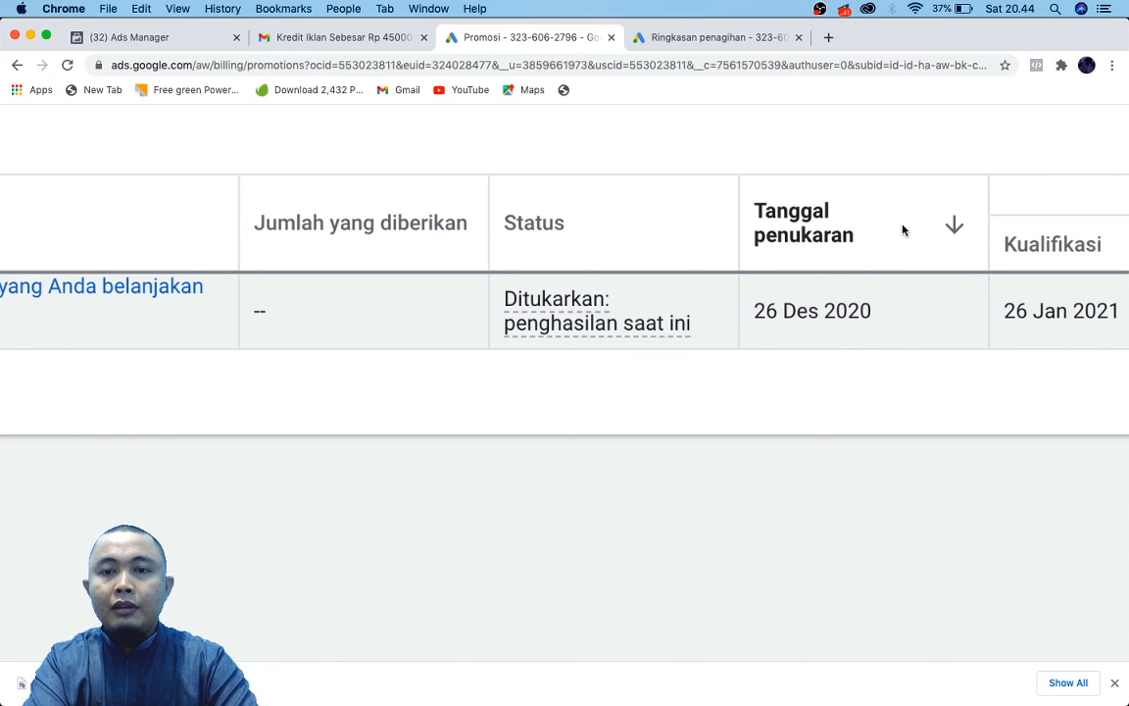
pyautogui.click(672, 38)
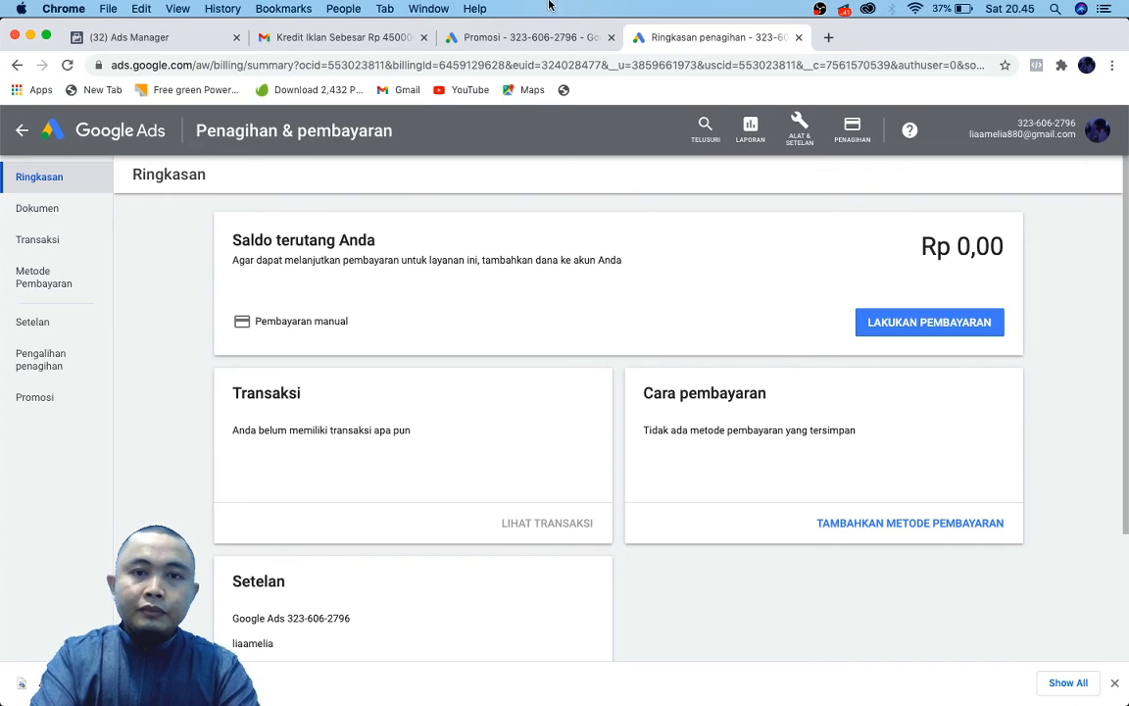
# - Review the redeemed promotions list, then open Promotions from the billing summary's sidebar
pyautogui.click(539, 38)
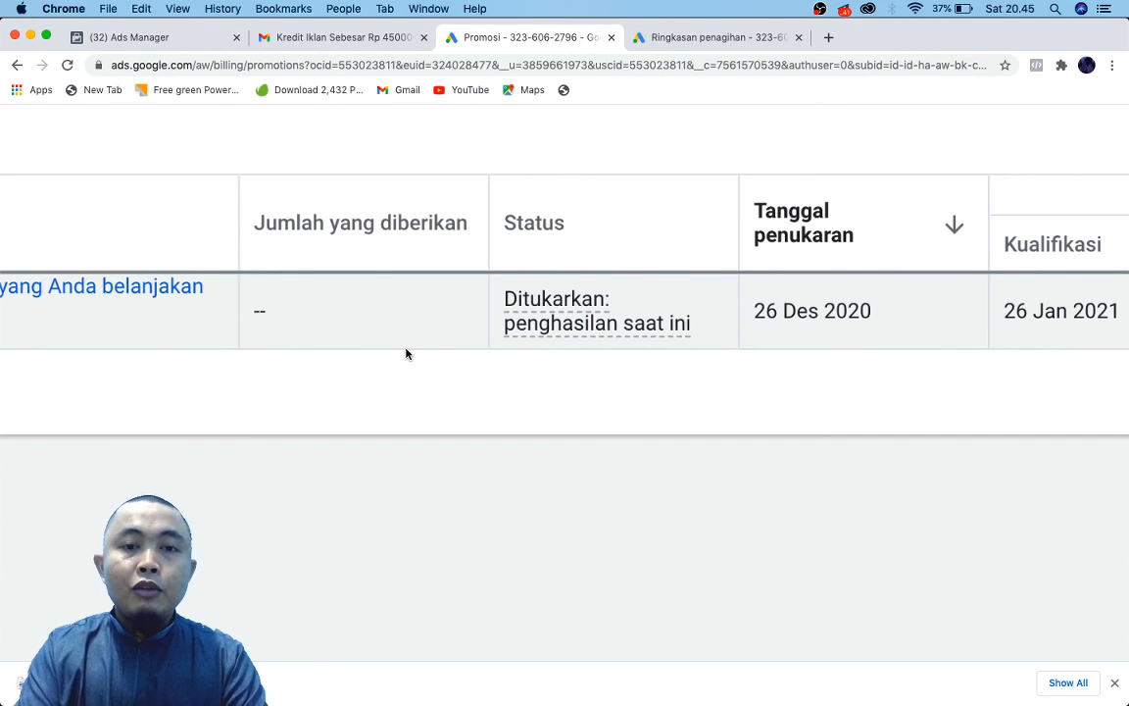
pyautogui.click(668, 29)
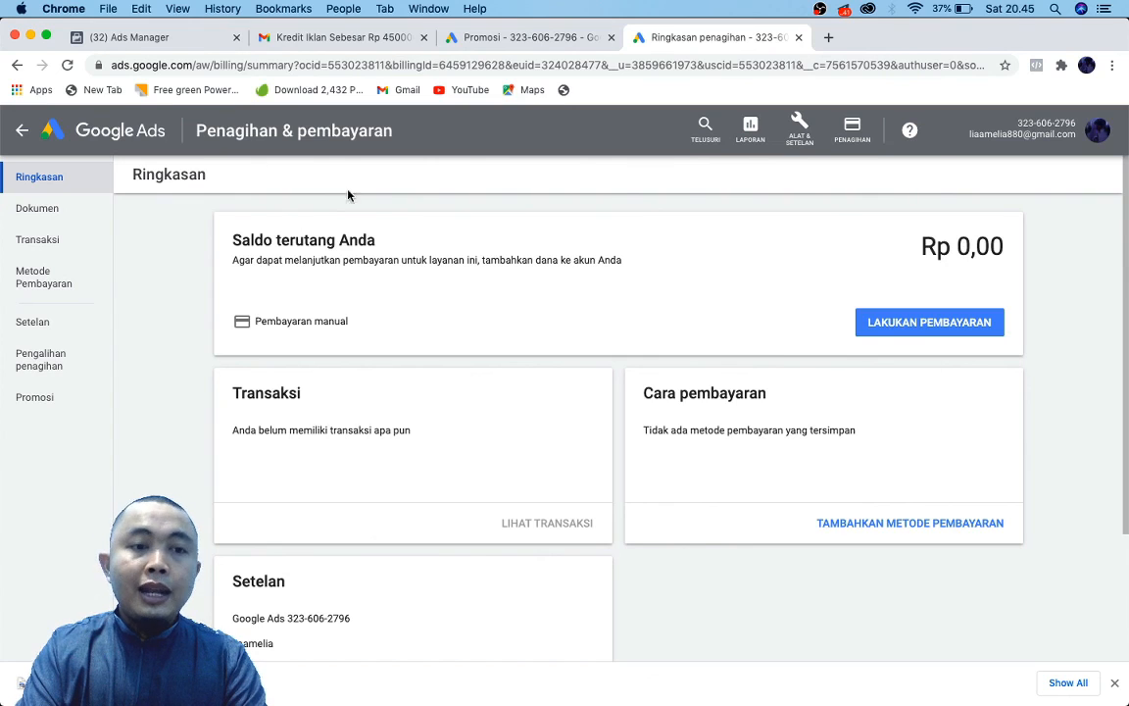
pyautogui.click(41, 397)
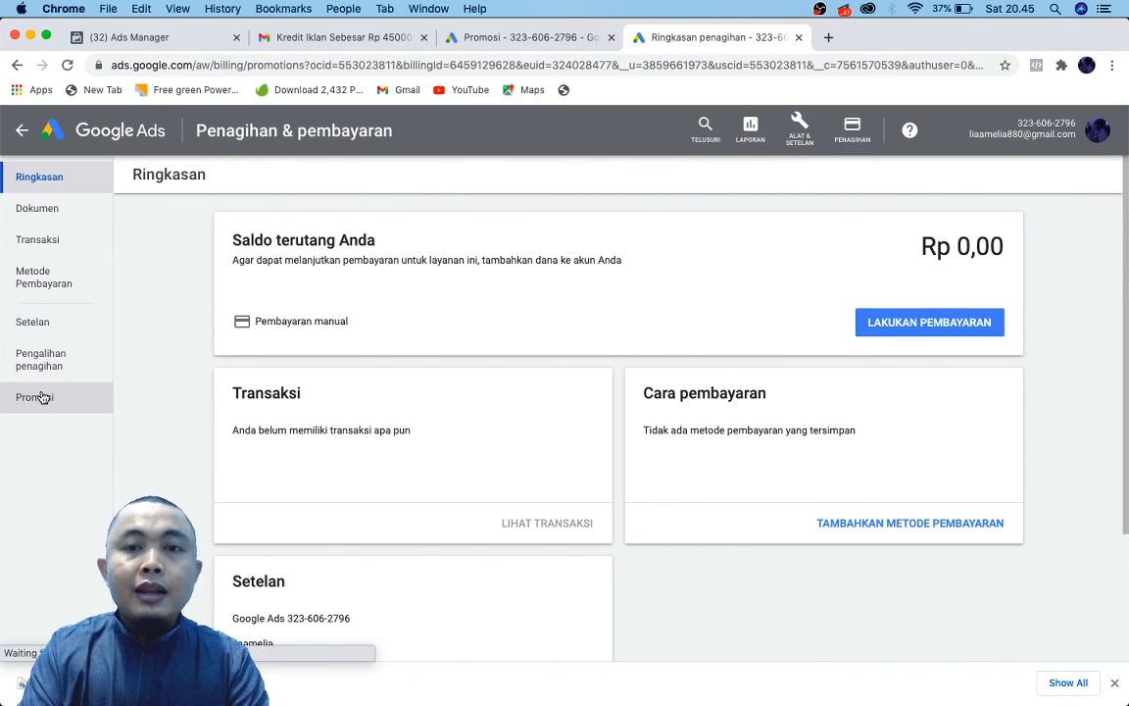